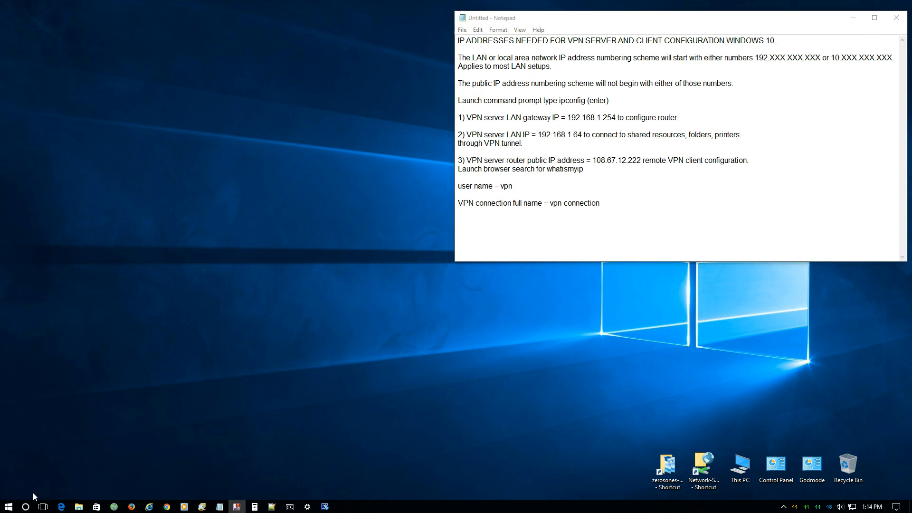
Run ipconfig in a Command Prompt window placed beside the notes to read the network addresses, and close the prompt with exit.
mouse_move(14, 507)
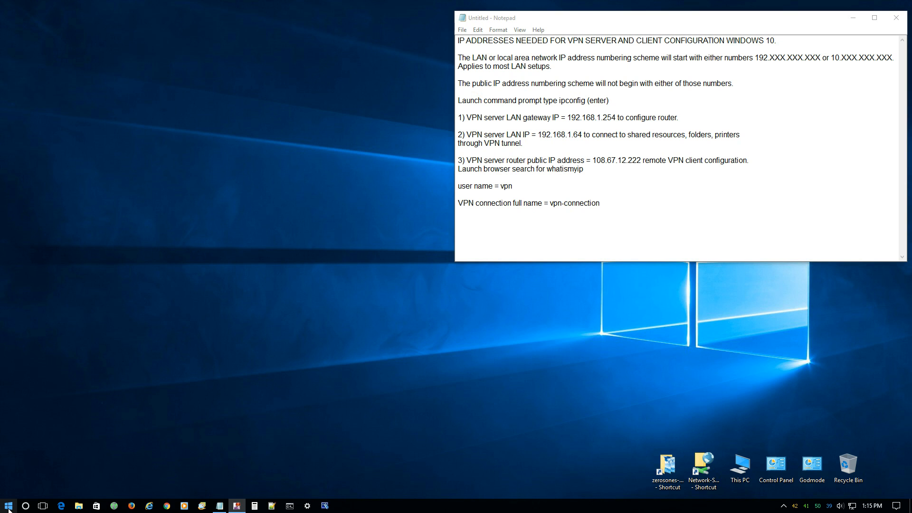
right_click(8, 506)
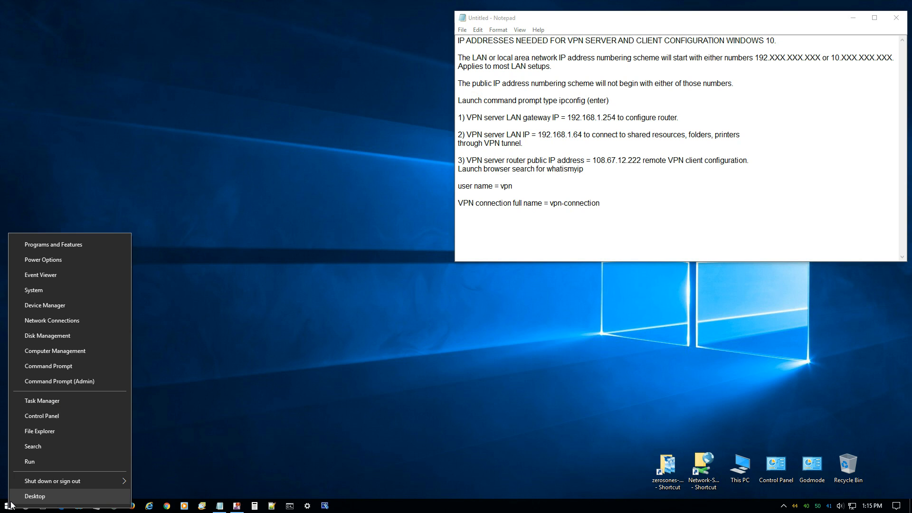
left_click(53, 366)
left_click_drag(213, 111, 224, 56)
left_click_drag(349, 203, 420, 264)
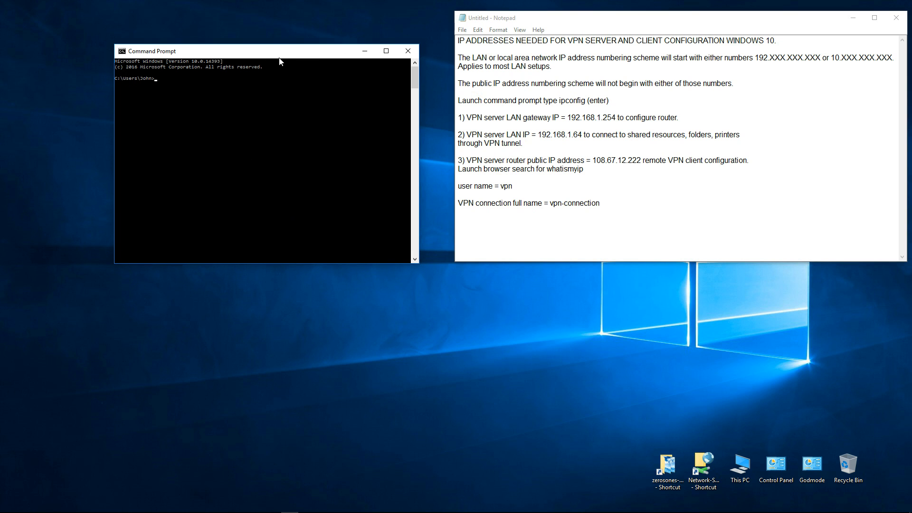
type("ipconfig")
key("Return")
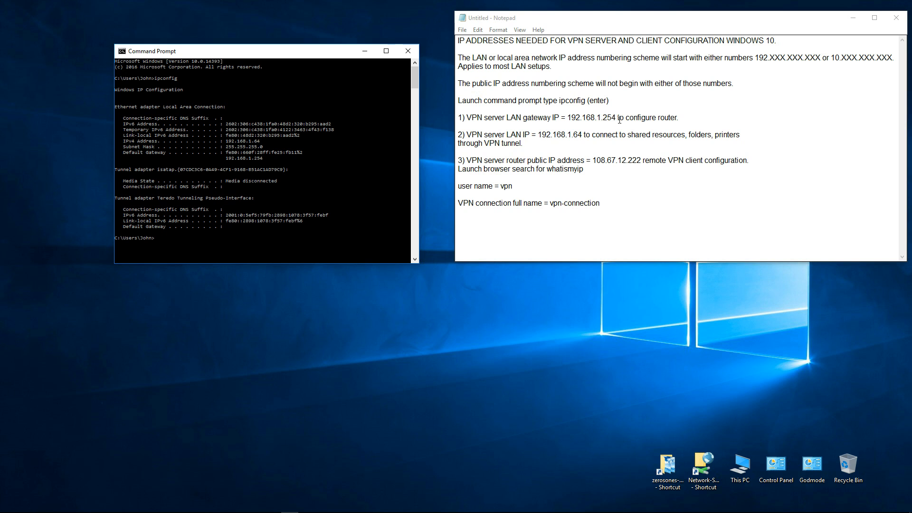
left_click_drag(274, 54, 267, 52)
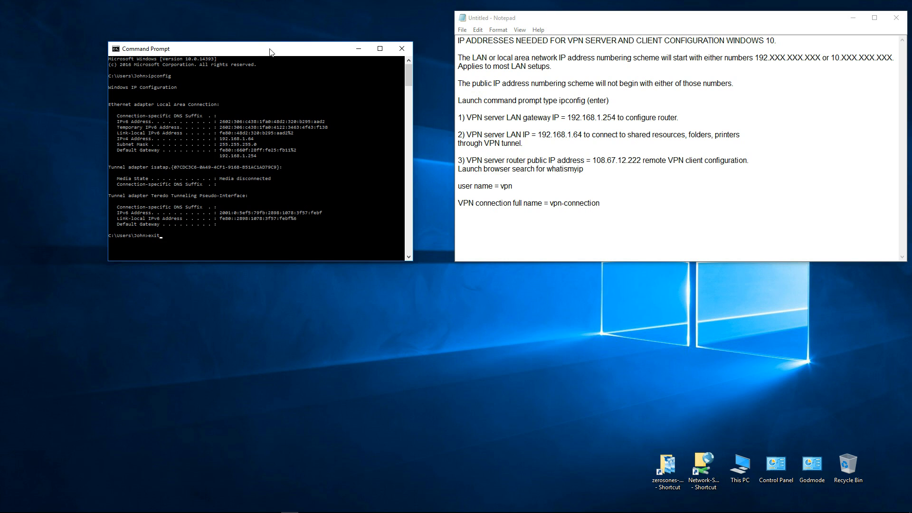
key("Return")
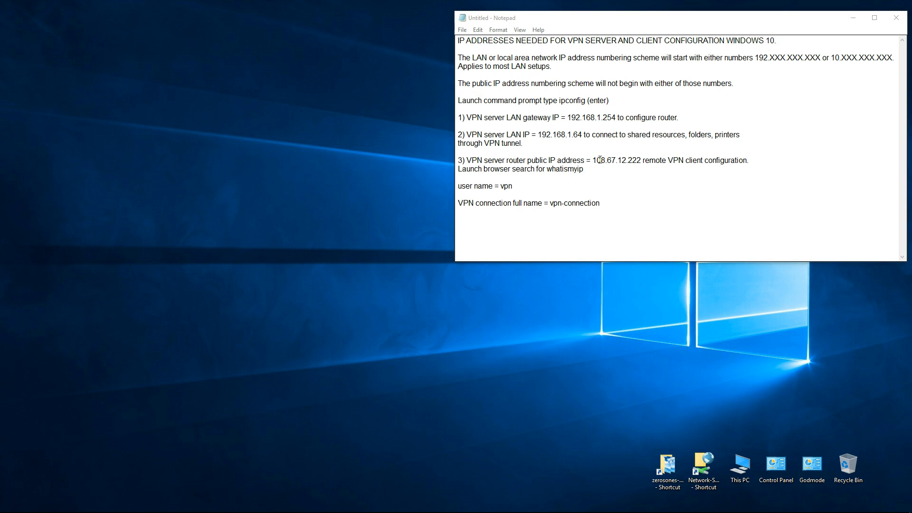
left_click_drag(593, 160, 641, 160)
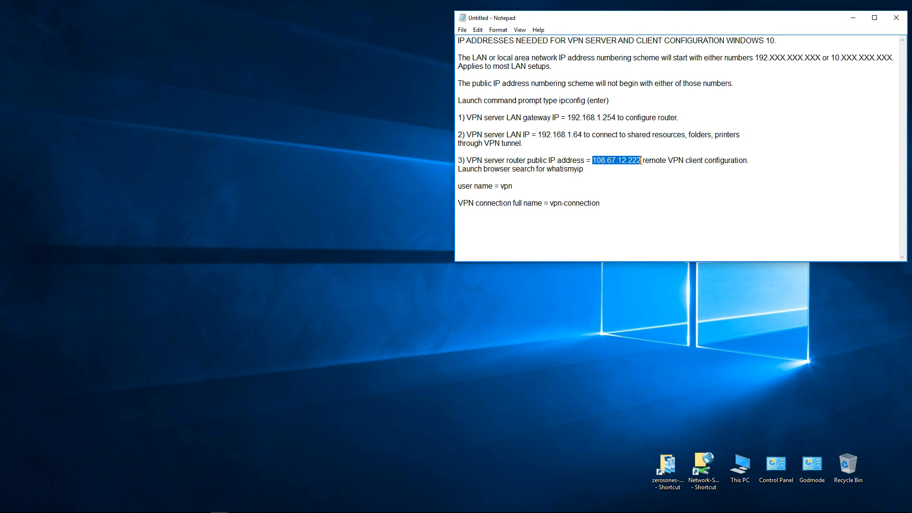
left_click(702, 165)
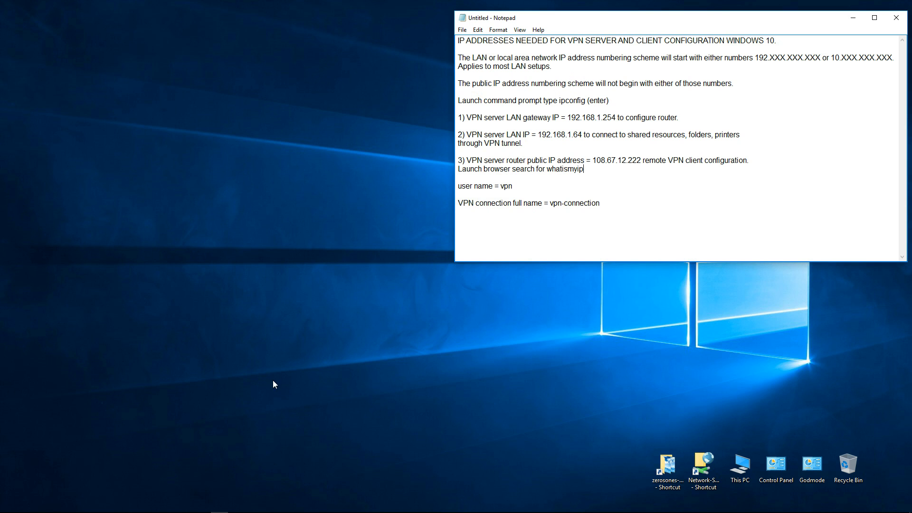
Switch to Internet Explorer, open a blank new tab and close the Yahoo, Twitter and Google tabs.
mouse_move(125, 508)
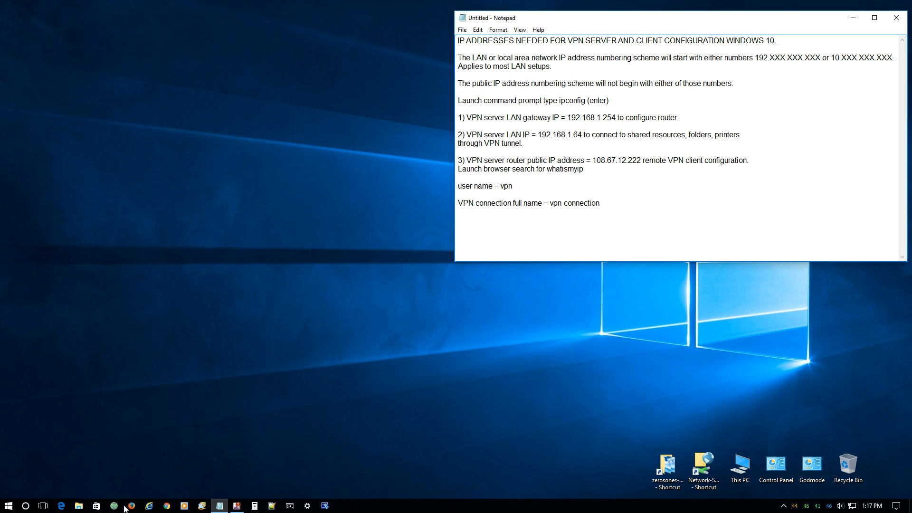
left_click(149, 507)
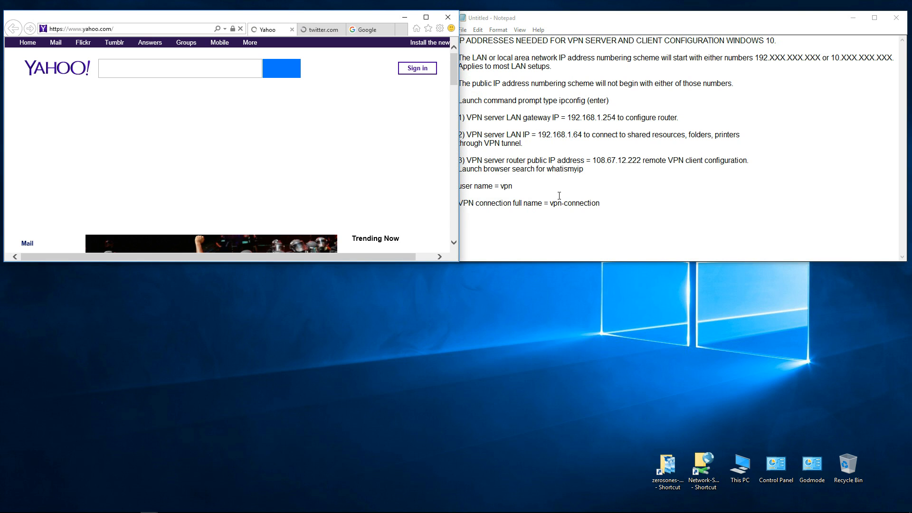
left_click(404, 29)
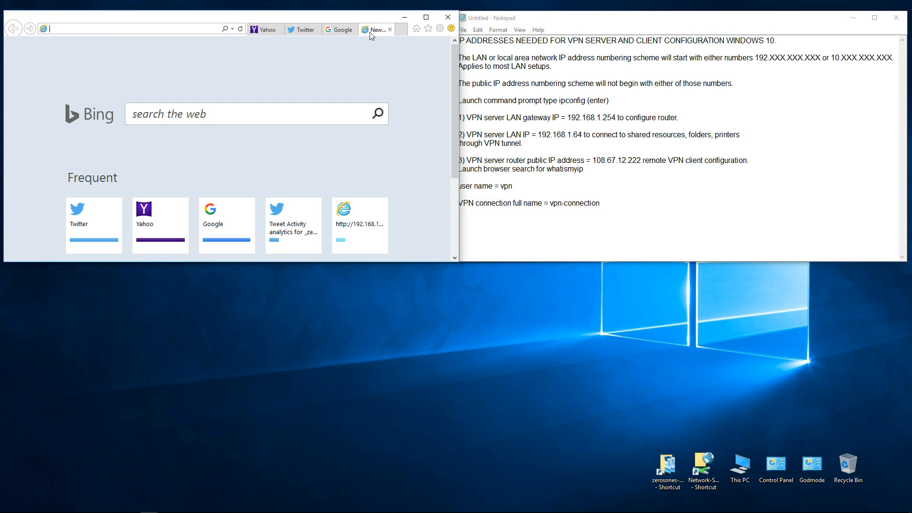
left_click(279, 31)
left_click(279, 30)
left_click(279, 30)
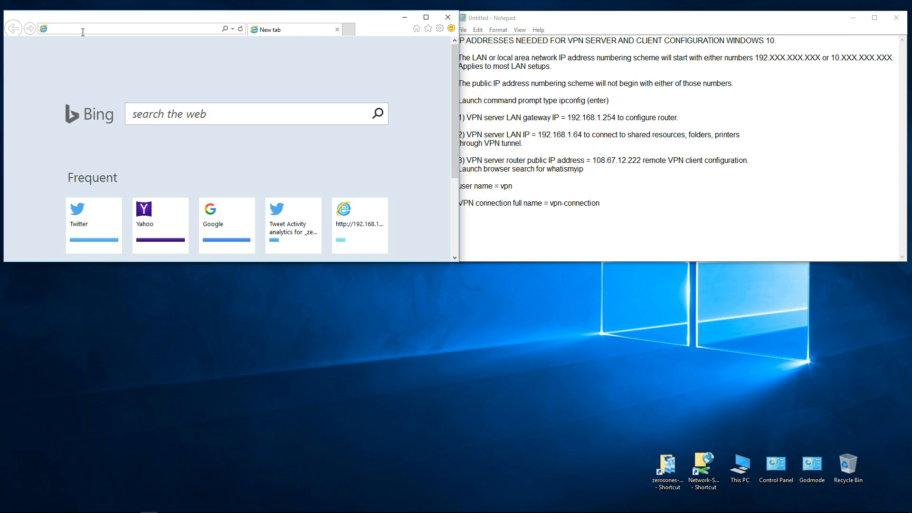
Load the router's gateway page at 192.168.1.254 and look over its home page.
type("192.168.1.254/")
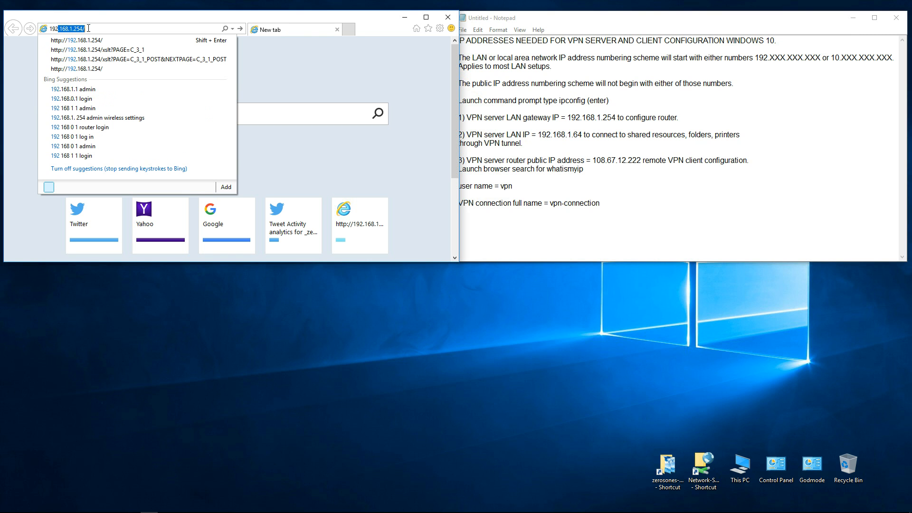
key("Return")
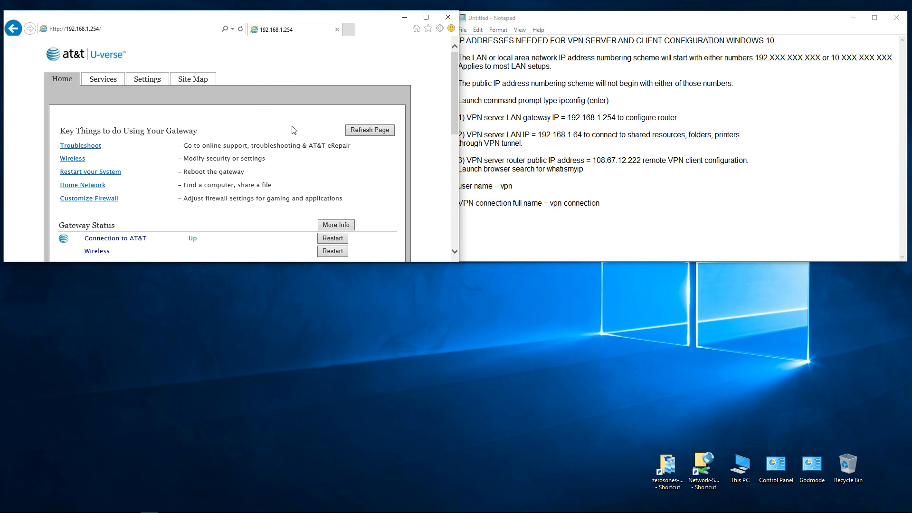
scroll(296, 117, "down", 1)
scroll(296, 117, "up", 1)
Go to the router's firewall settings and open the Applications, Pinholes and DMZ page.
left_click(145, 84)
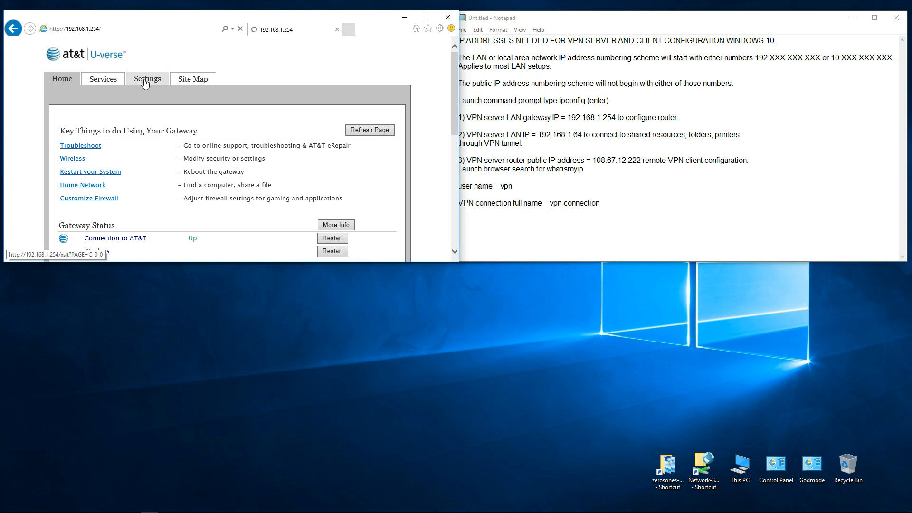
scroll(324, 155, "down", 1)
scroll(324, 155, "up", 1)
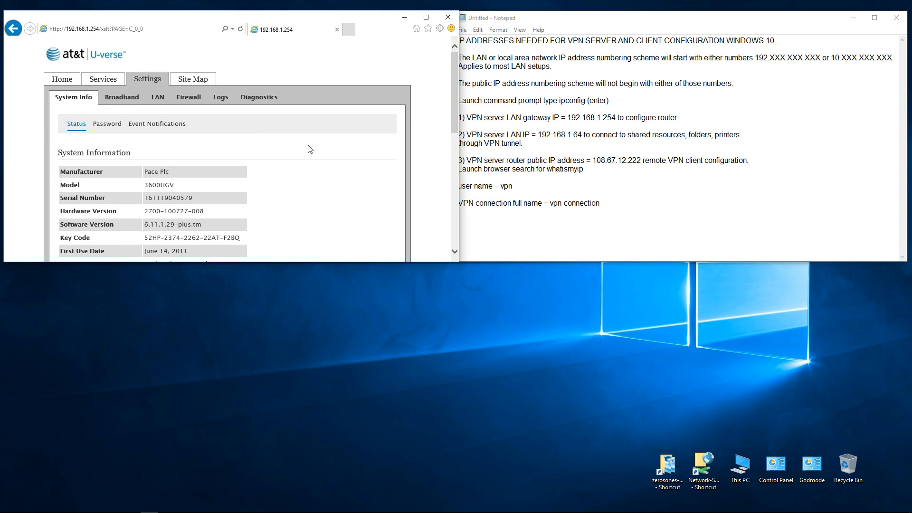
left_click(188, 98)
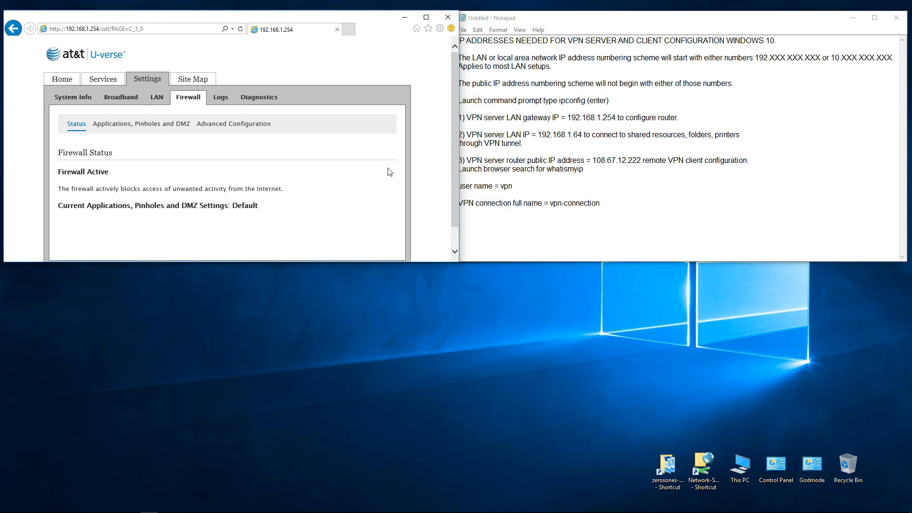
scroll(400, 166, "down", 1)
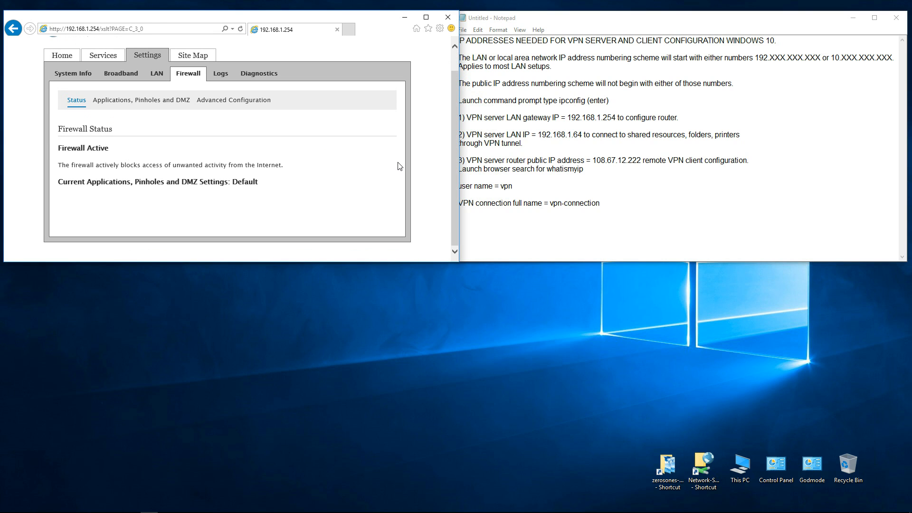
scroll(398, 167, "up", 1)
scroll(397, 166, "down", 1)
scroll(396, 165, "up", 1)
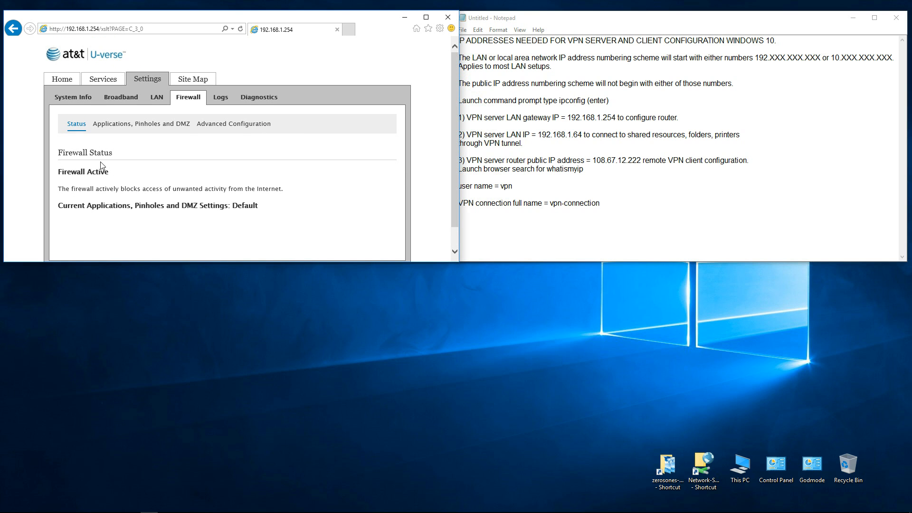
left_click(114, 127)
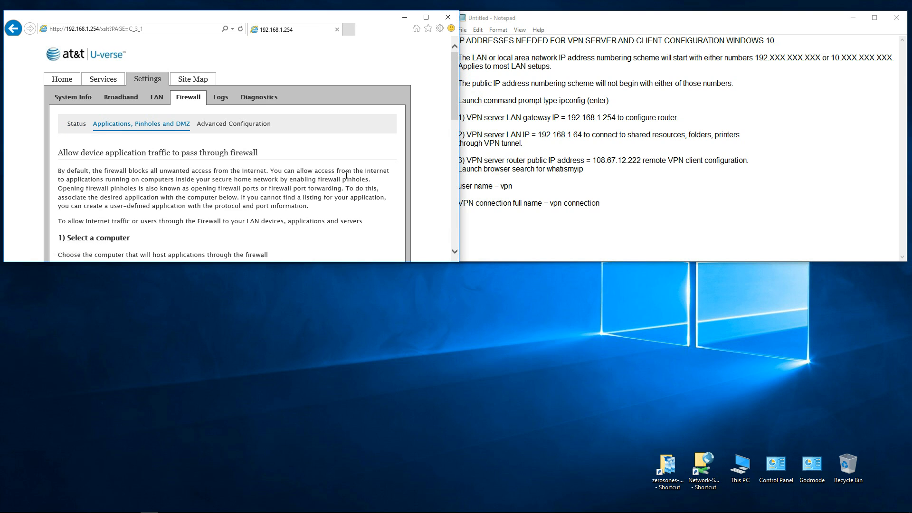
Enlarge the browser window downward, review the firewall settings and open the form for adding a new user-defined application.
scroll(349, 176, "down", 1)
left_click_drag(413, 265, 378, 500)
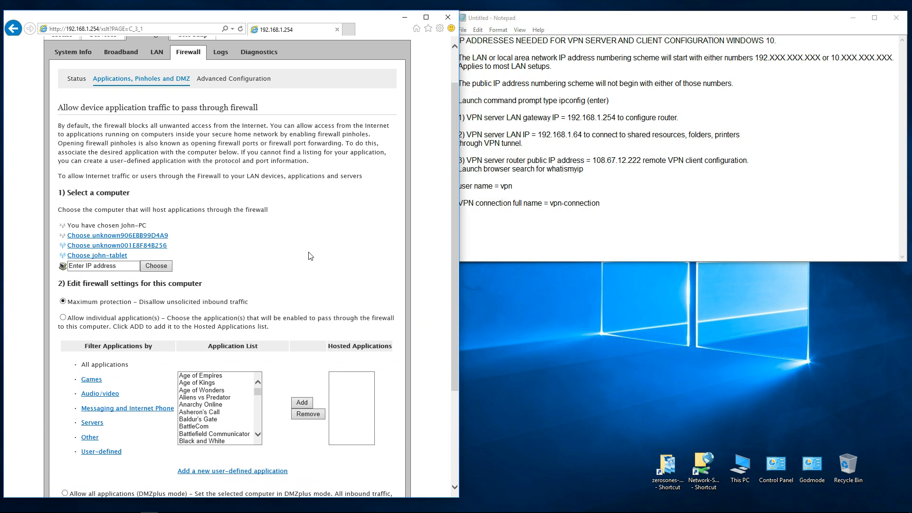
scroll(303, 256, "up", 2)
scroll(270, 190, "down", 4)
scroll(276, 214, "up", 4)
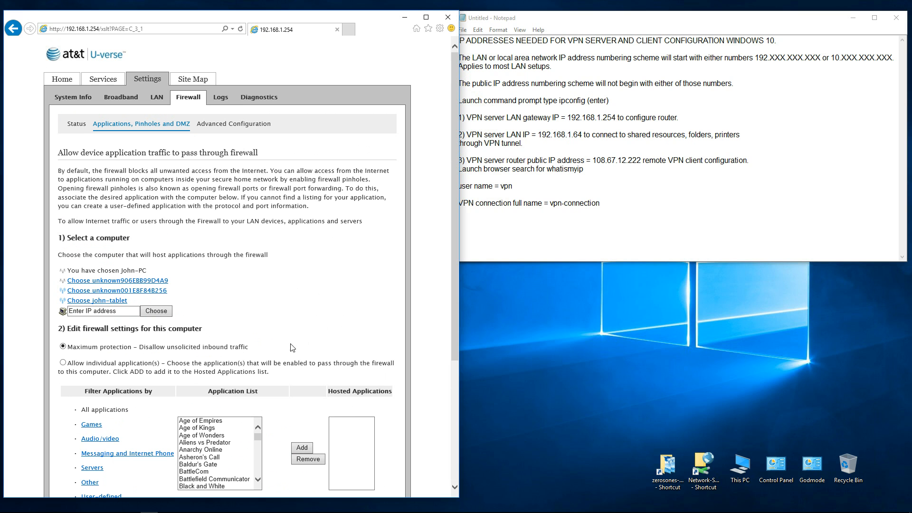
scroll(287, 288, "down", 2)
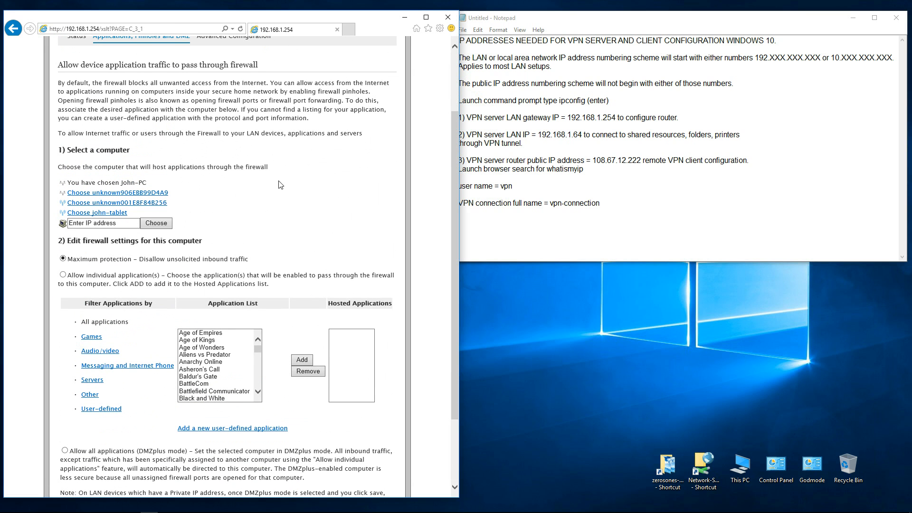
scroll(268, 183, "down", 2)
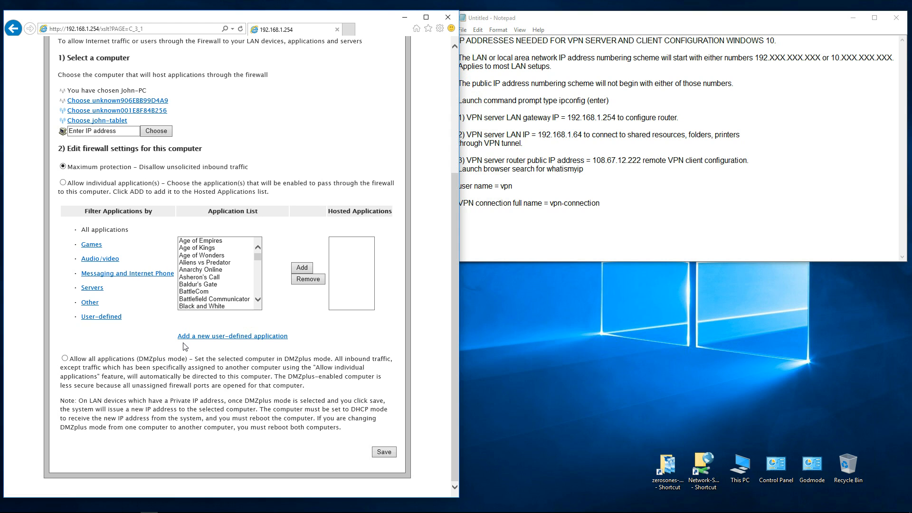
left_click(231, 340)
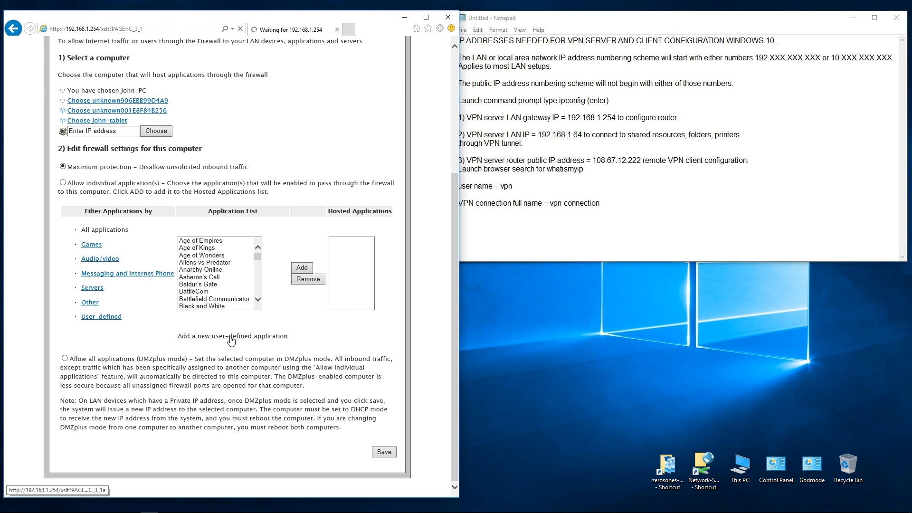
Fill in application profile 1723-tcp with TCP port range 1723 to 1723 and application type PPTP virtual private network server.
left_click(182, 197)
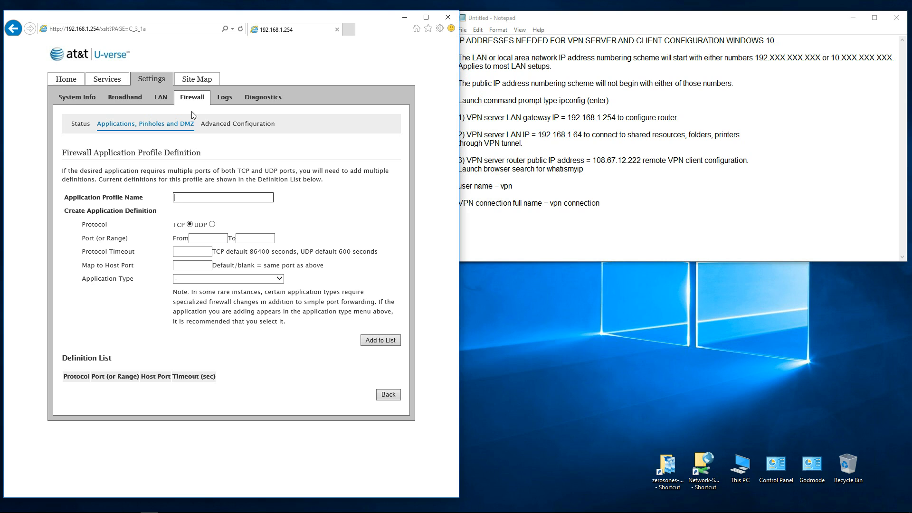
type("1723-tcp")
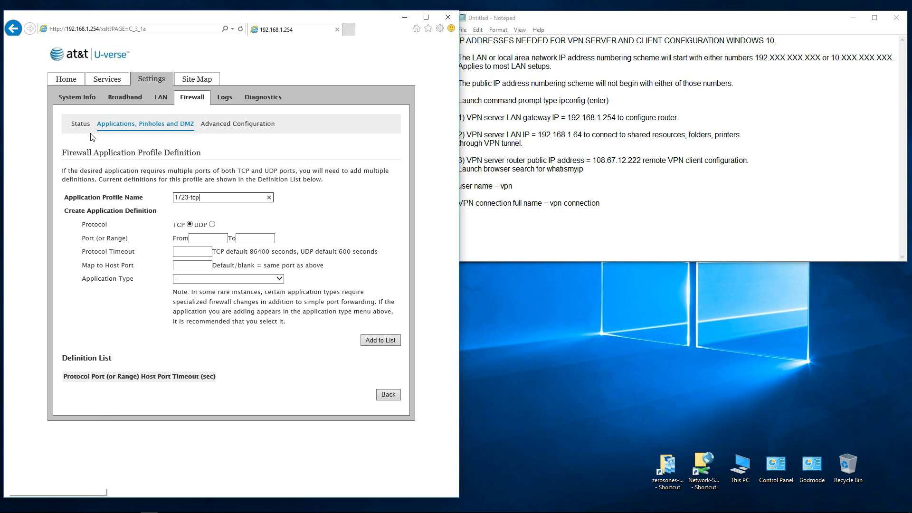
left_click(194, 238)
type("1723")
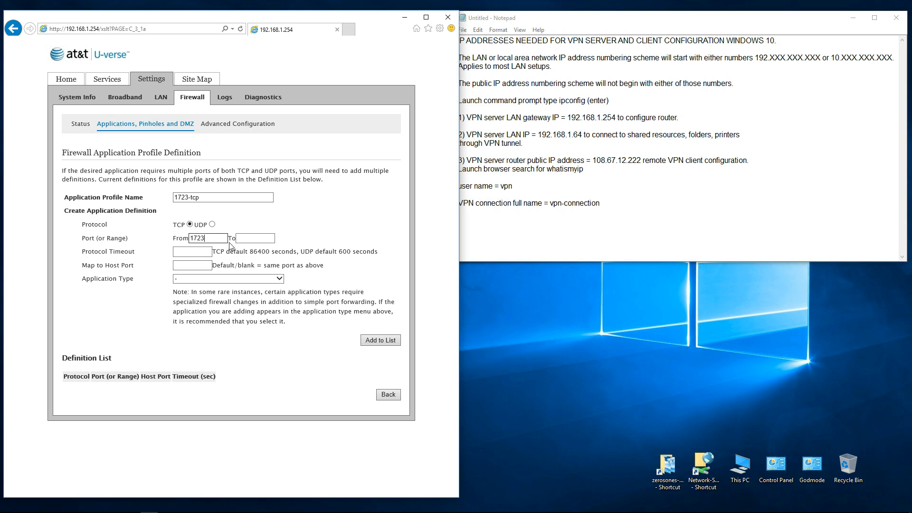
left_click(247, 239)
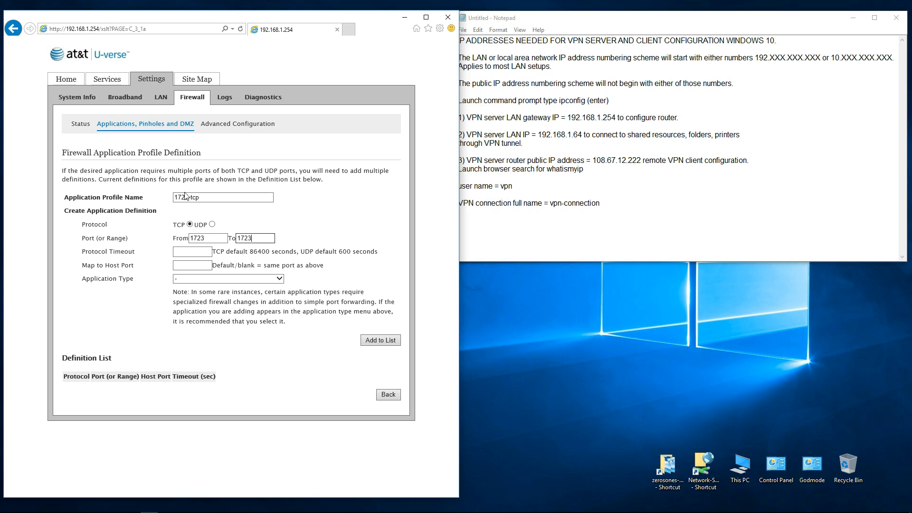
left_click(196, 264)
left_click(204, 251)
left_click(279, 279)
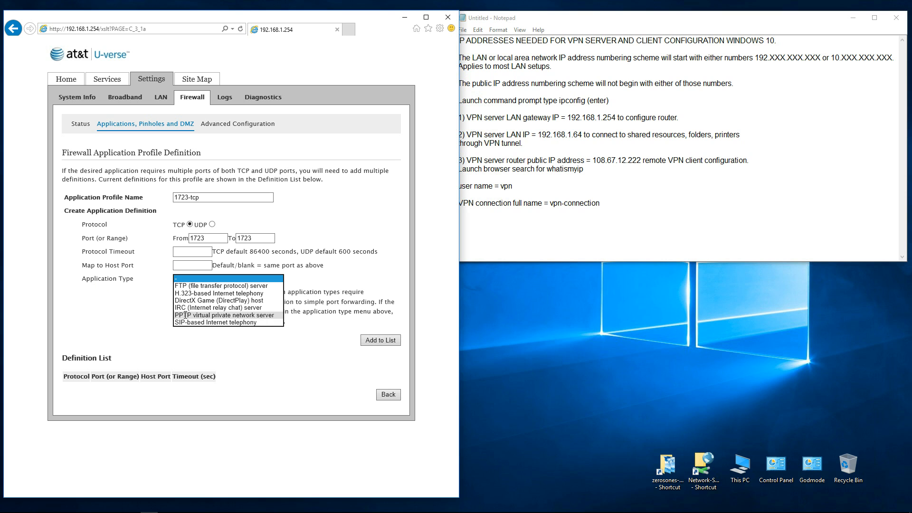
left_click(226, 315)
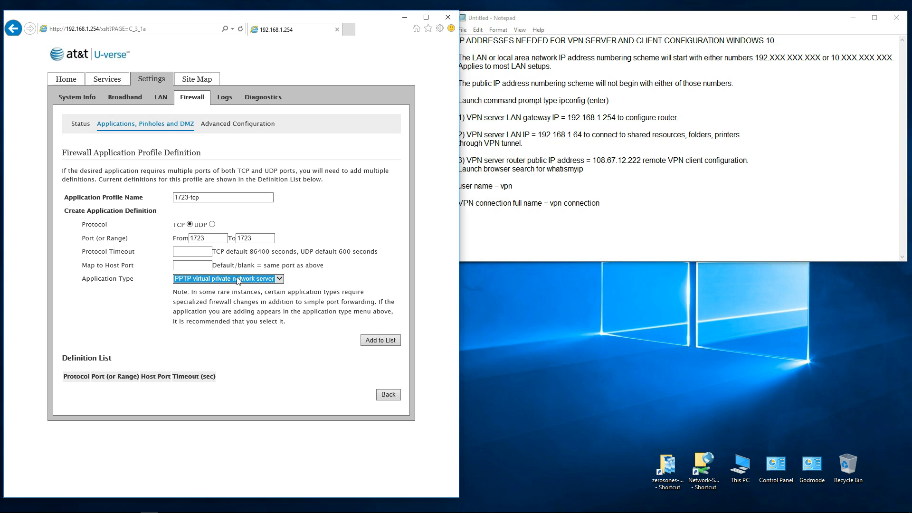
Add the port definition to the profile's list, entering the router's login password to authorise it.
left_click(377, 341)
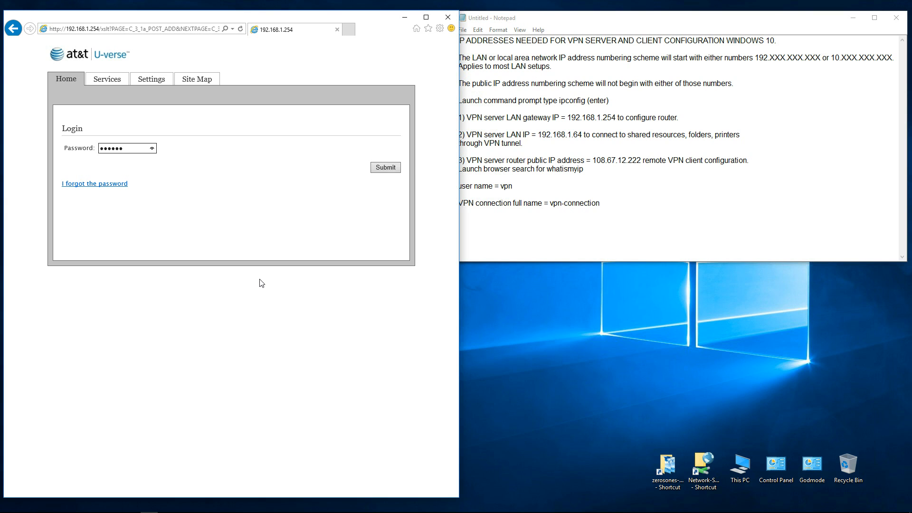
type("••")
left_click(382, 170)
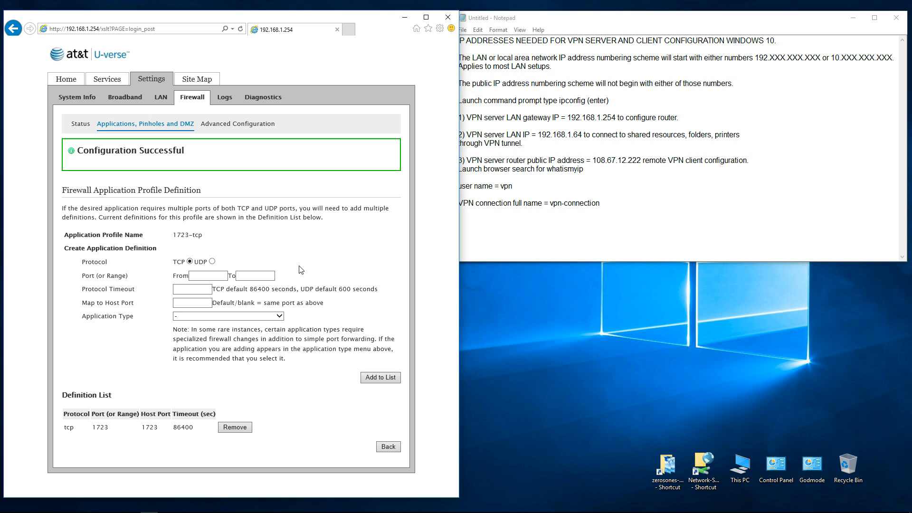
Return to the firewall's Applications, Pinholes and DMZ page and open the form for another new user-defined application.
left_click(119, 125)
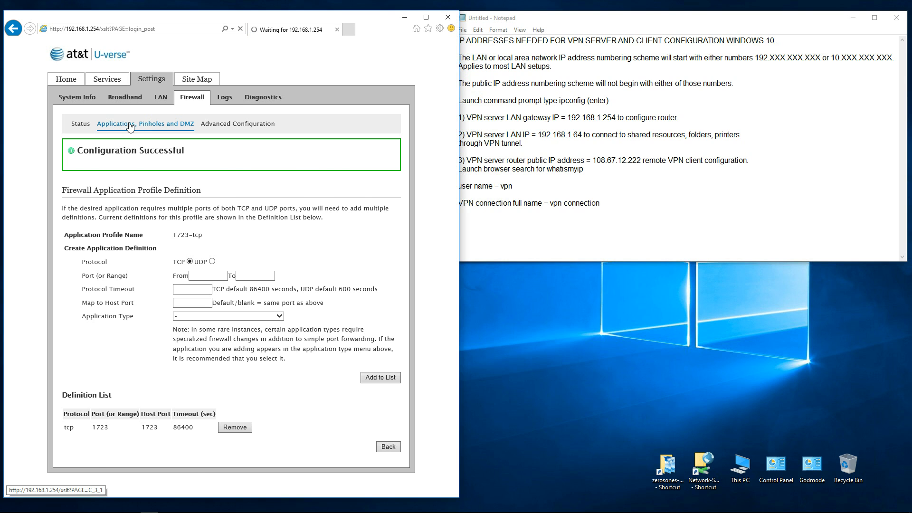
scroll(292, 256, "down", 3)
scroll(292, 256, "down", 1)
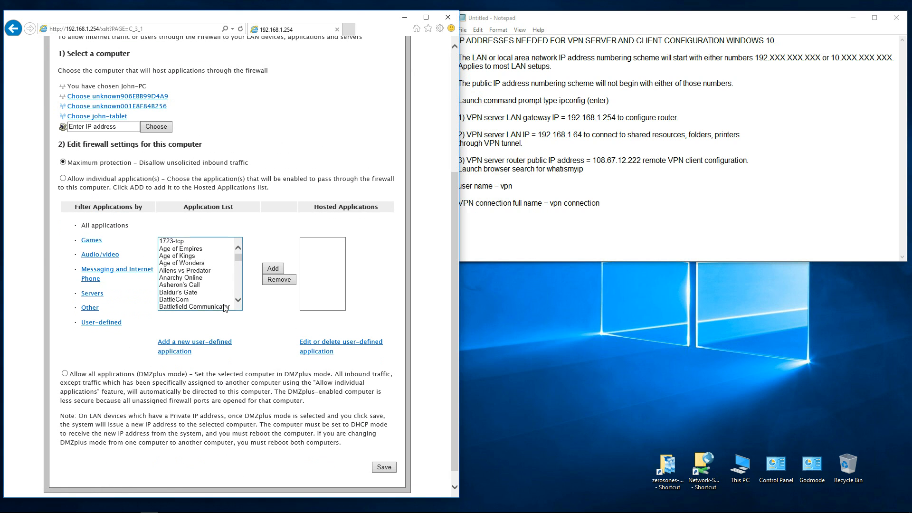
left_click(181, 348)
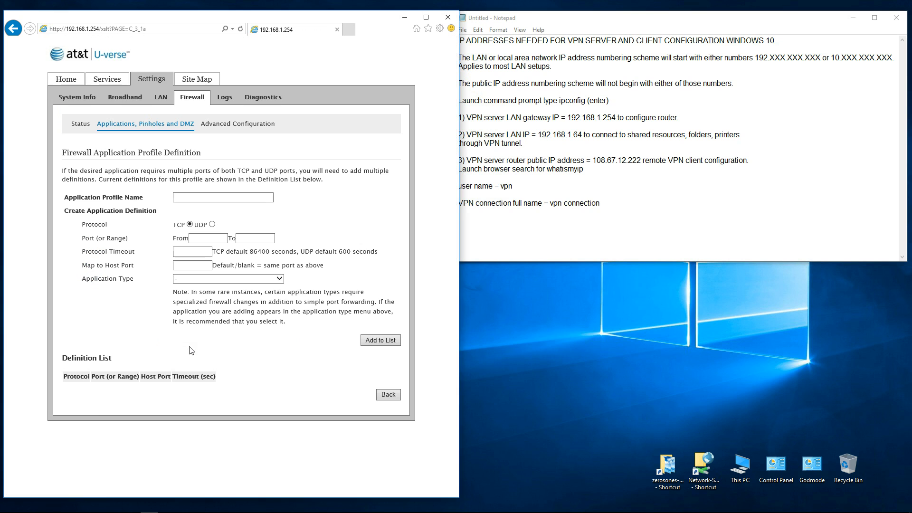
Name the application profile 1723-udp, set its protocol to UDP and its port range to 1723 through 1723.
type("1723-udp")
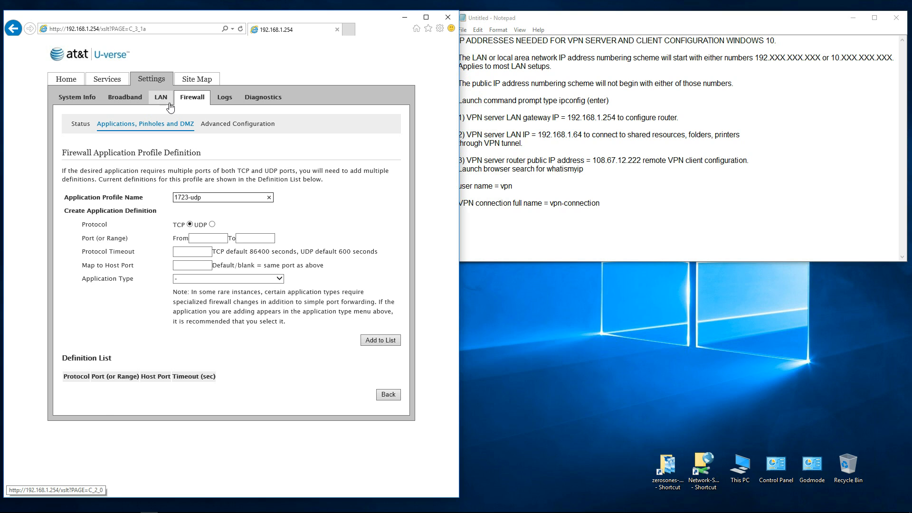
left_click(212, 225)
left_click(202, 239)
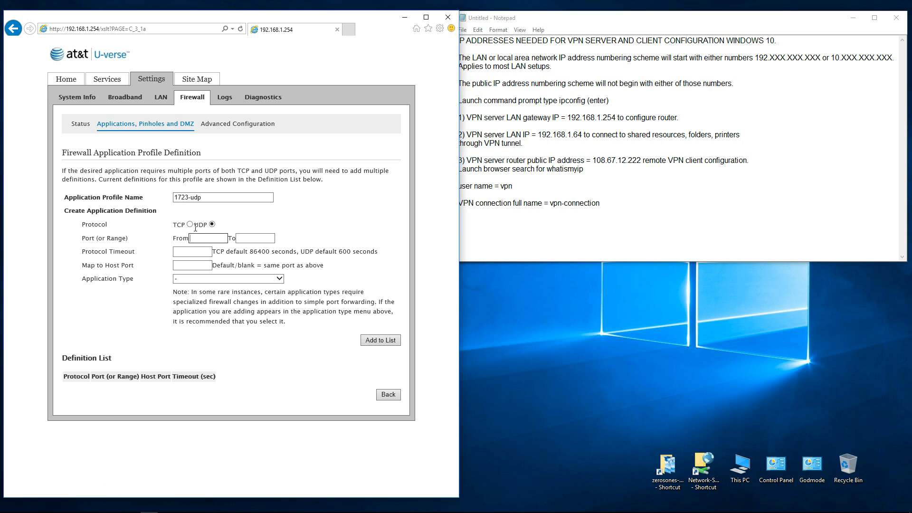
type("1723")
left_click(245, 238)
type("1723")
left_click(175, 255)
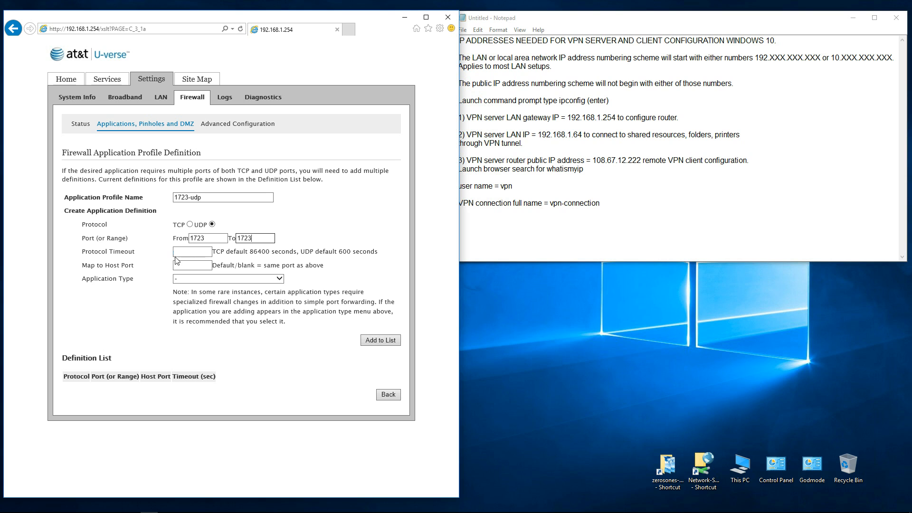
Set the application type to PPTP virtual private network server and add the UDP definition to the profile's list.
left_click(280, 279)
left_click(280, 279)
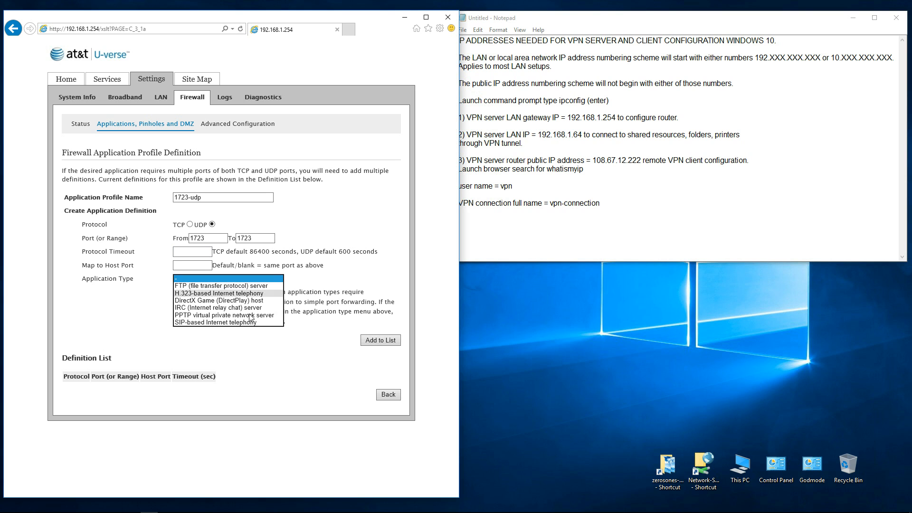
left_click(198, 316)
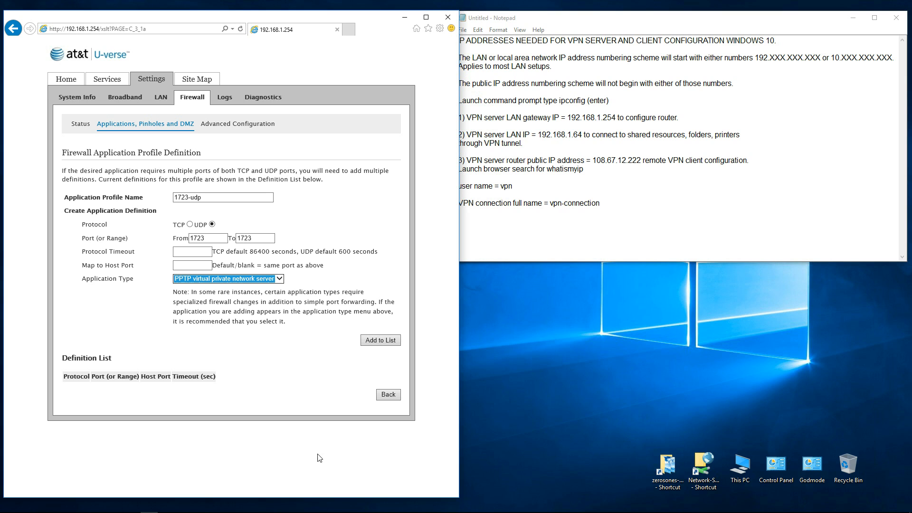
left_click(380, 342)
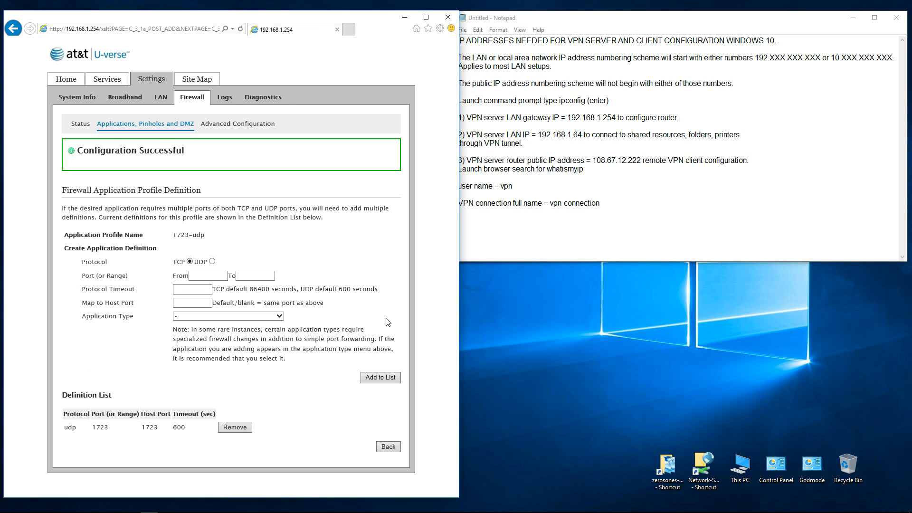
On the firewall applications page, allow individual applications for the chosen computer and add 1723-tcp to its hosted applications.
left_click(111, 128)
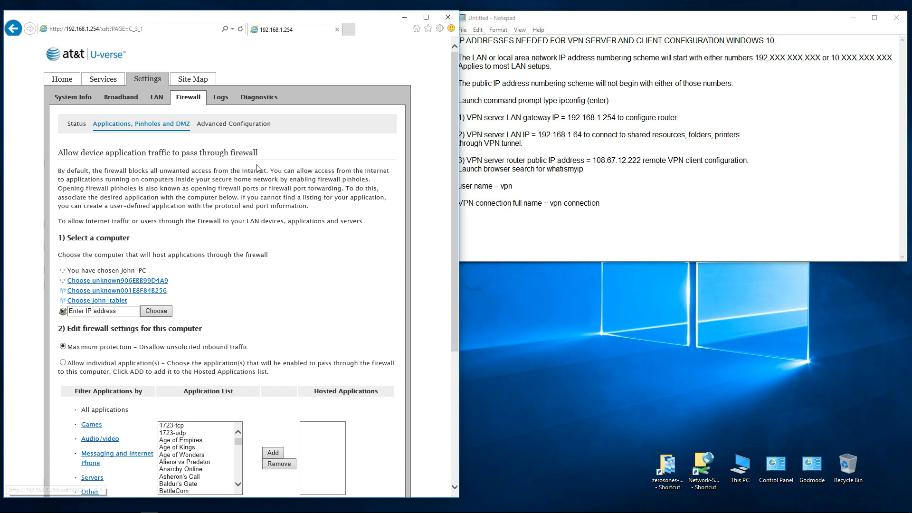
scroll(302, 277, "down", 3)
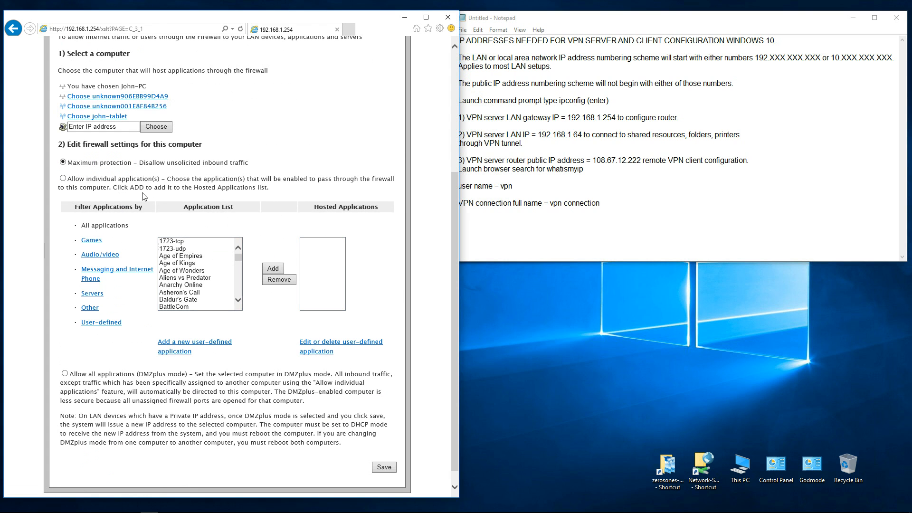
scroll(173, 186, "up", 3)
scroll(173, 186, "down", 1)
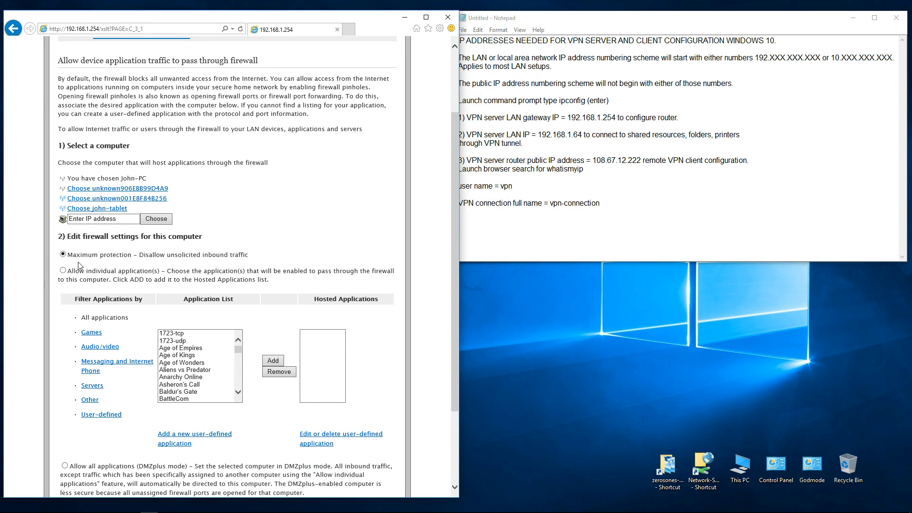
left_click(63, 271)
scroll(256, 382, "down", 3)
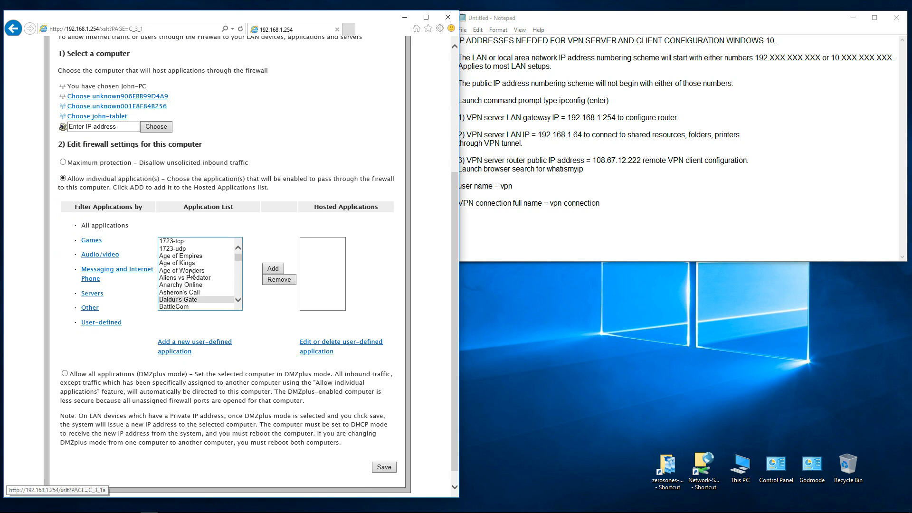
left_click(172, 242)
left_click(275, 269)
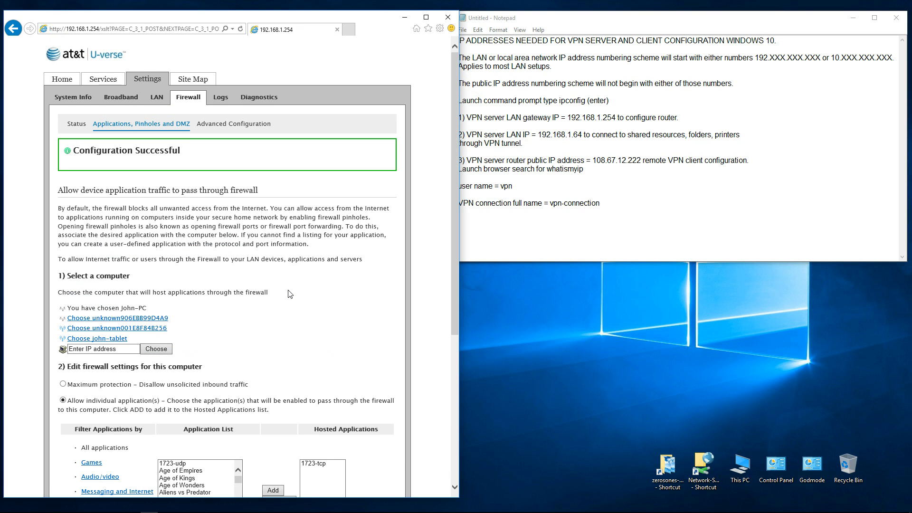
Add 1723-udp to the computer's hosted applications and save the firewall settings.
scroll(277, 244, "down", 5)
left_click(177, 226)
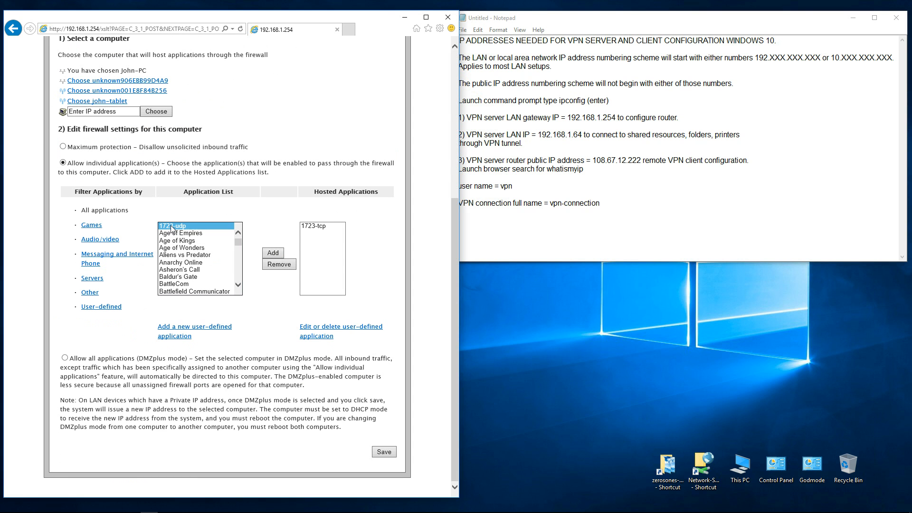
left_click(279, 255)
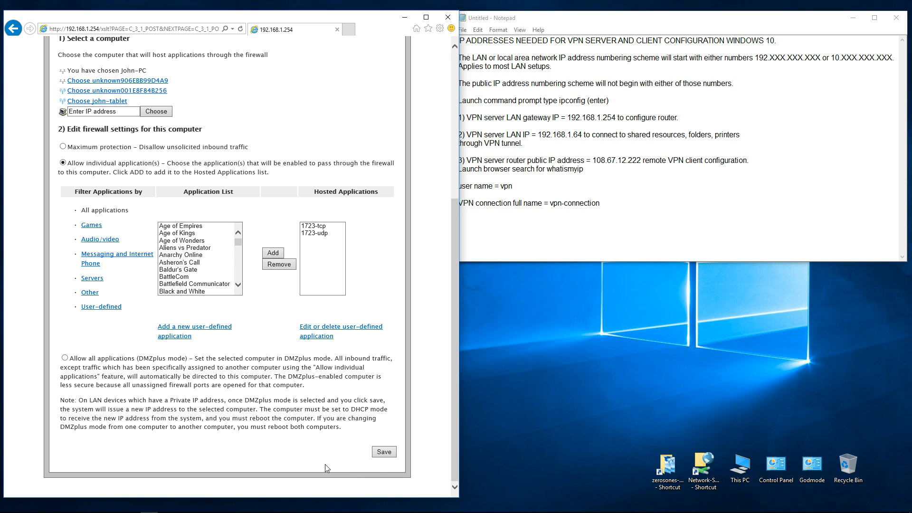
scroll(330, 472, "up", 2)
scroll(313, 458, "down", 2)
left_click(385, 454)
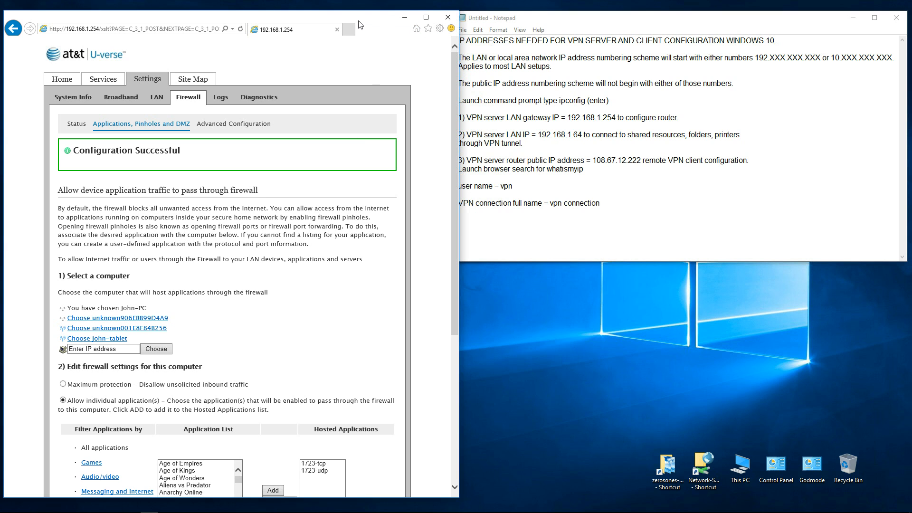
Close the browser, switch to Windows Settings and open the network adapter options from the Network & Internet section.
left_click(448, 20)
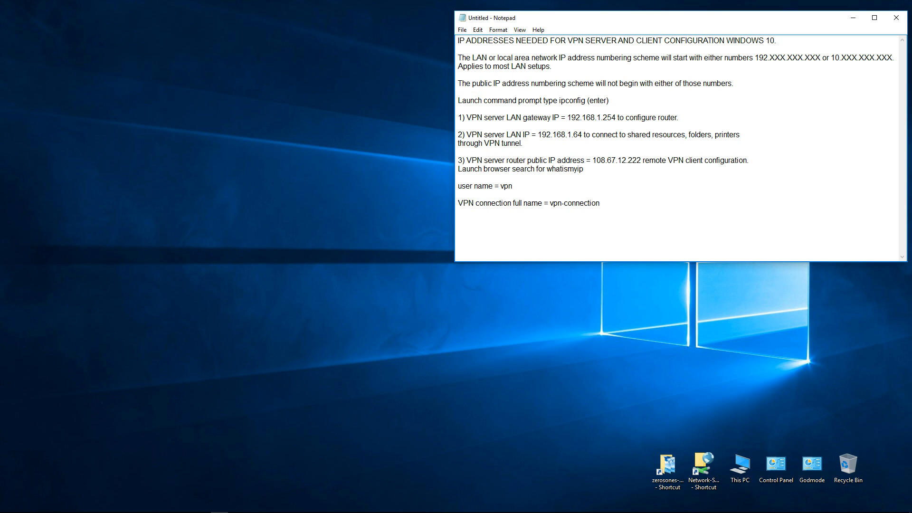
mouse_move(27, 511)
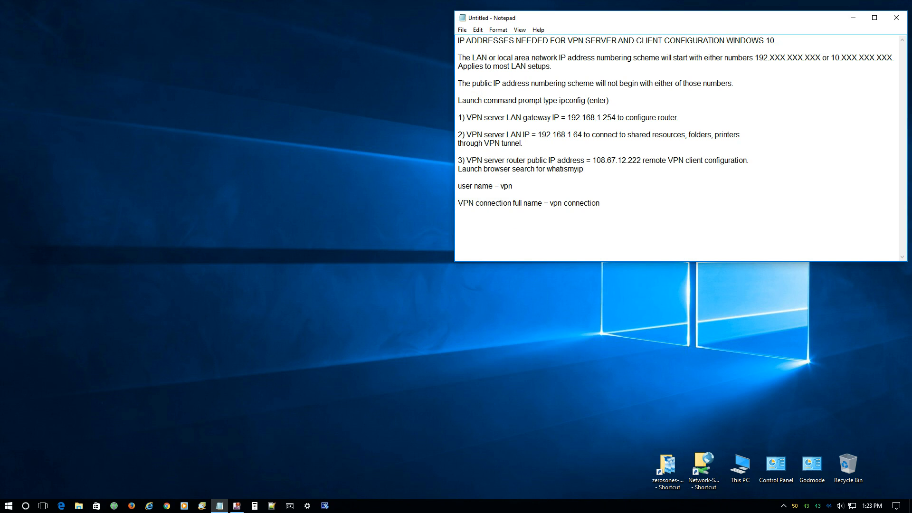
left_click(8, 509)
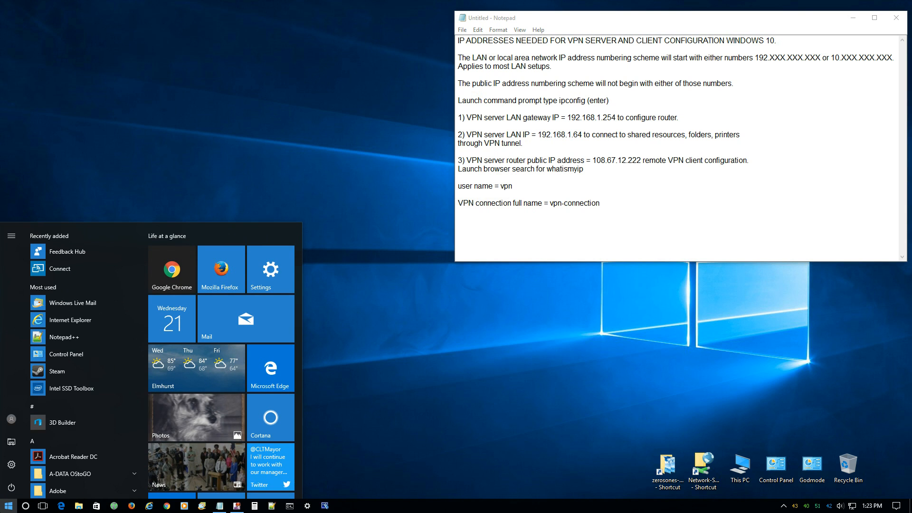
left_click(12, 466)
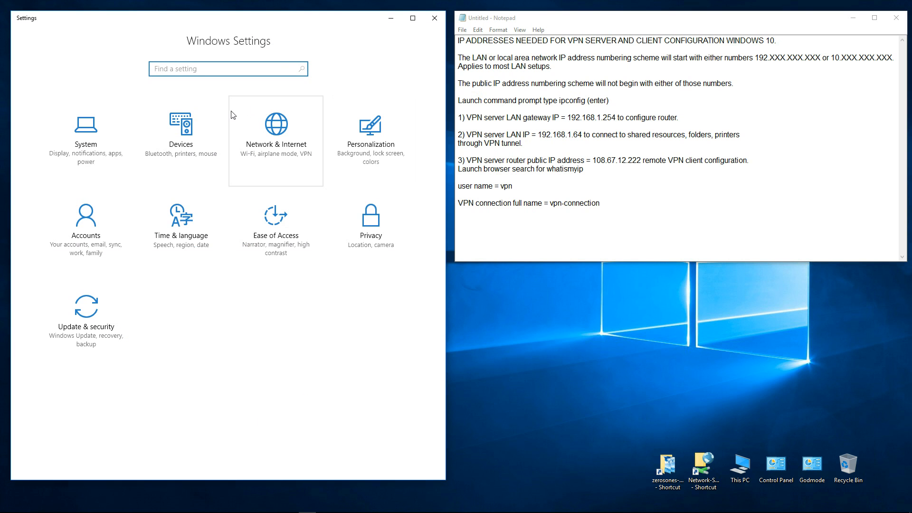
left_click(277, 132)
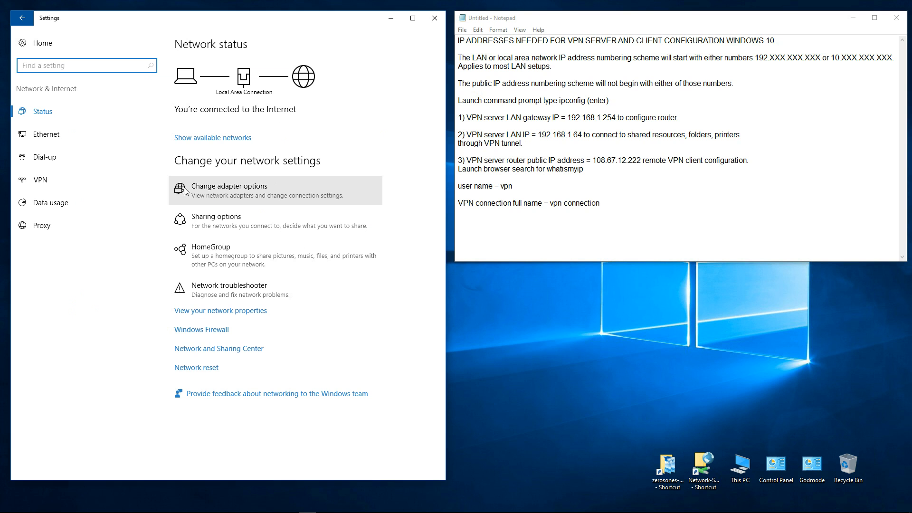
left_click(226, 190)
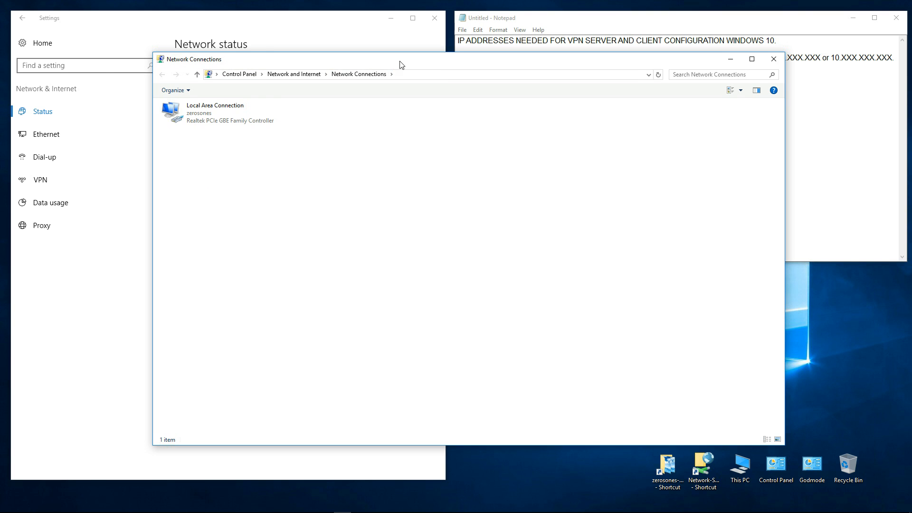
left_click_drag(401, 63, 357, 67)
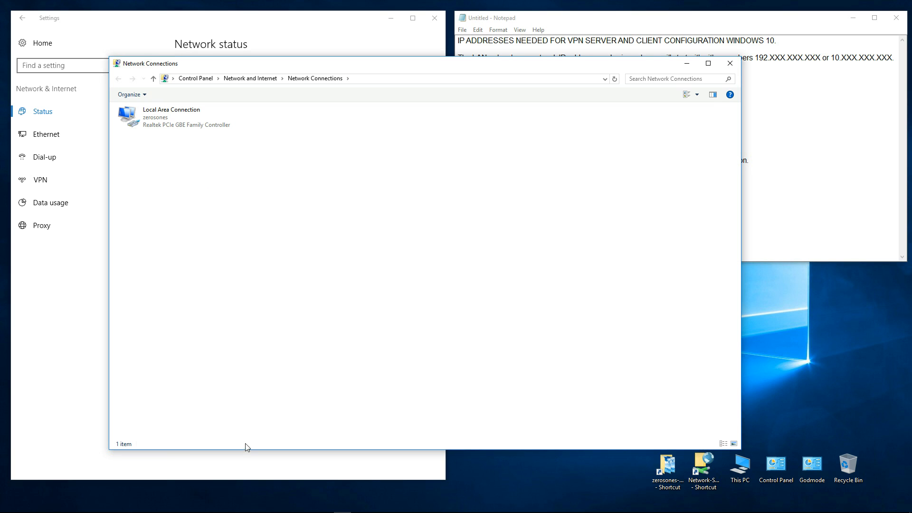
Start creating a new incoming connection in the Network Connections window.
key("alt")
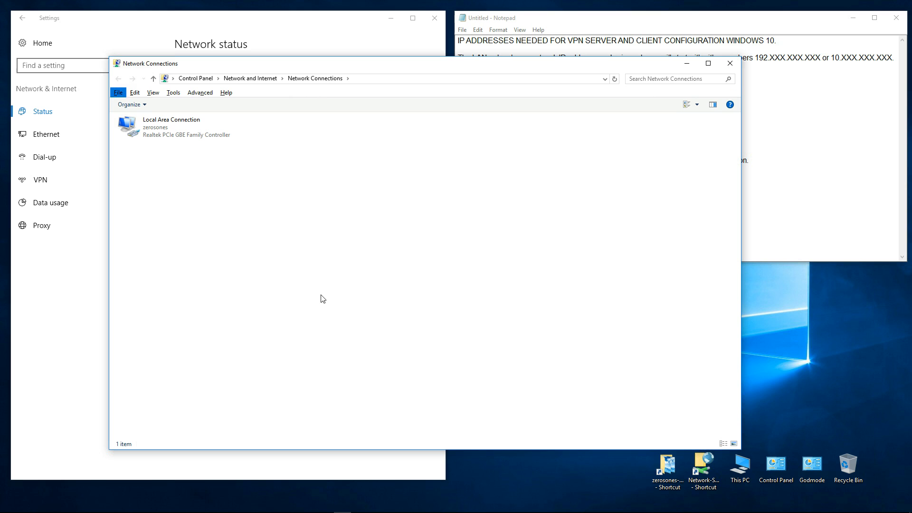
left_click(117, 94)
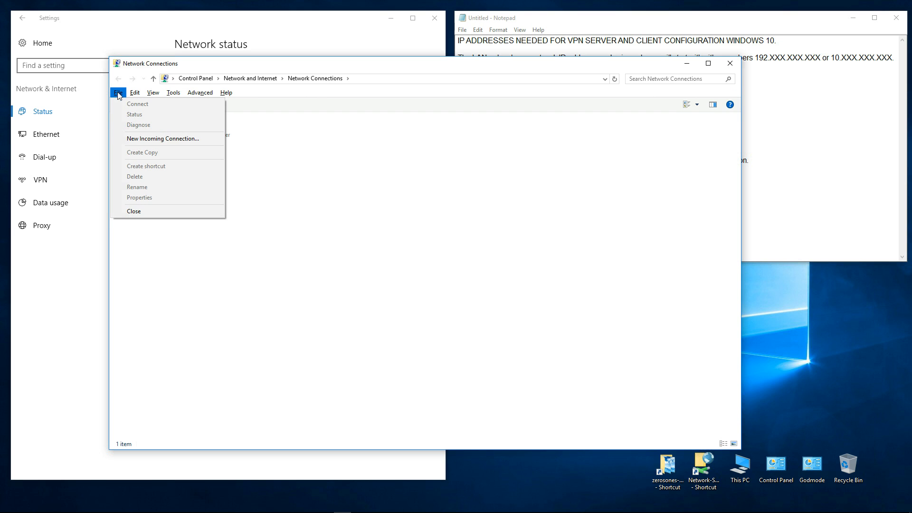
left_click(148, 139)
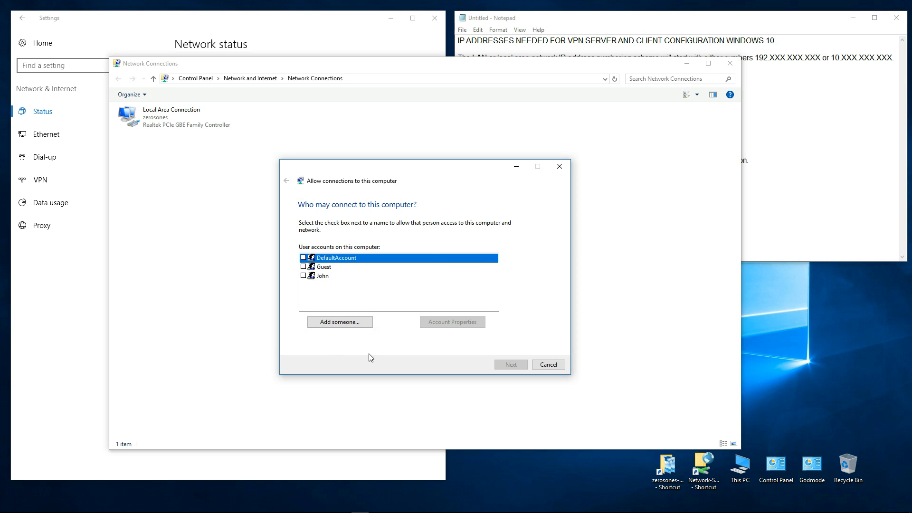
Add a new user allowed to connect, with user name vpn and full name vpn-connection.
left_click(338, 325)
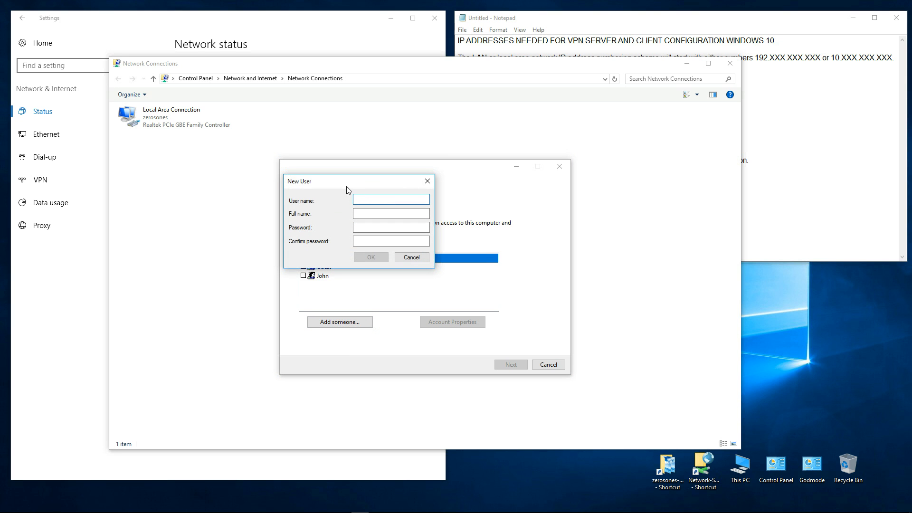
type("vpn")
left_click(359, 214)
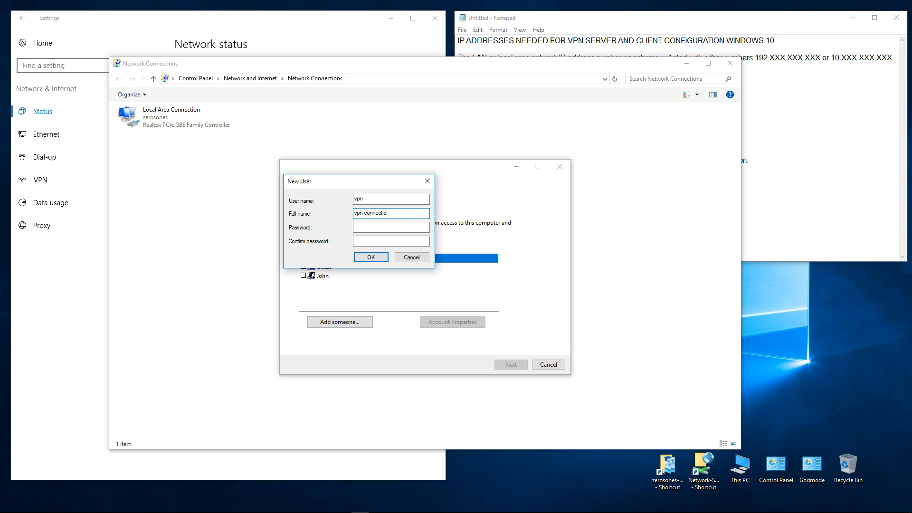
Enter and confirm the new user's account password and create the account.
left_click(399, 227)
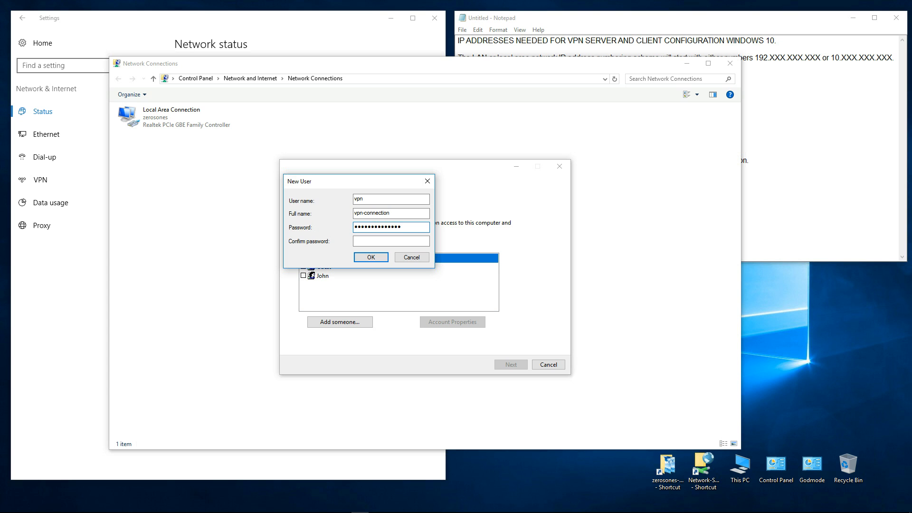
left_click(370, 243)
left_click(865, 174)
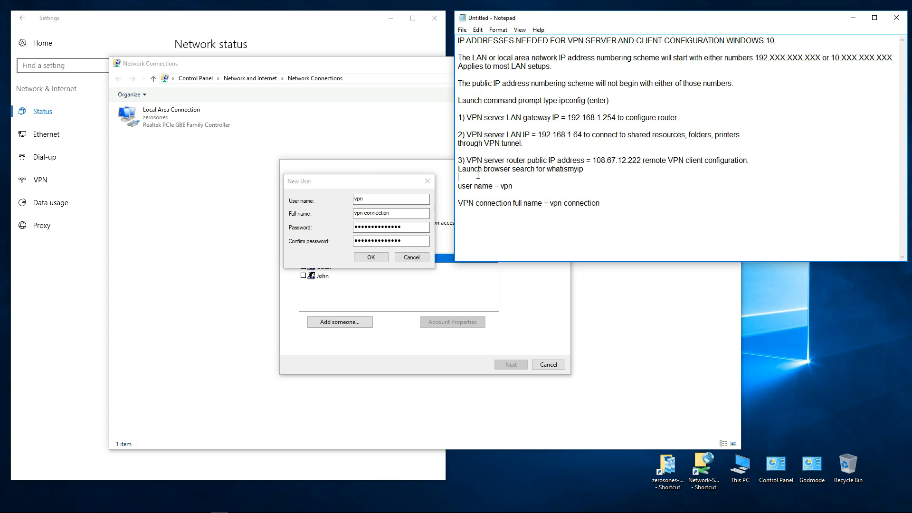
left_click(360, 176)
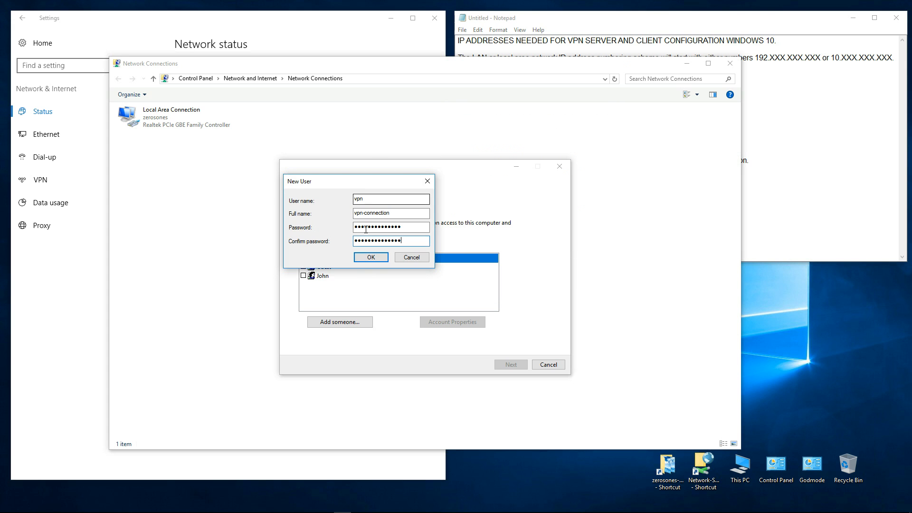
left_click(370, 258)
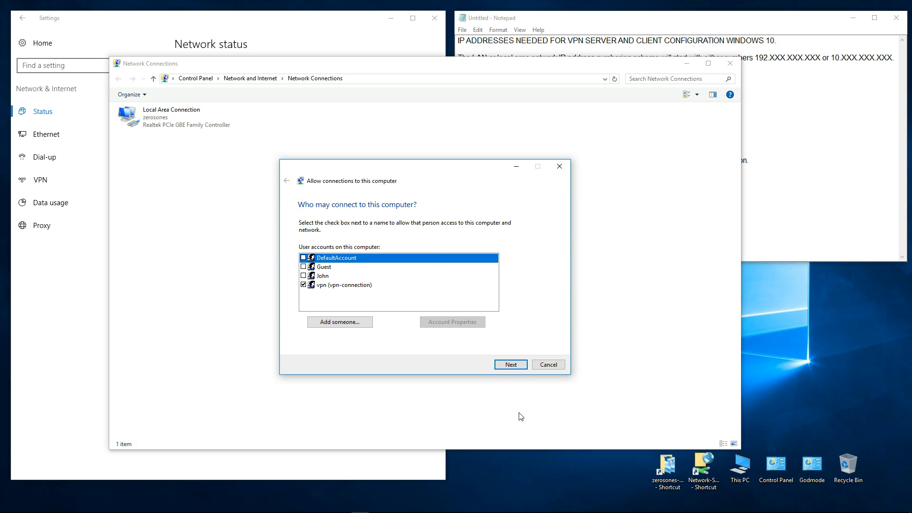
Accept the vpn user and connections through the Internet, and continue to the networking software selection.
left_click(511, 366)
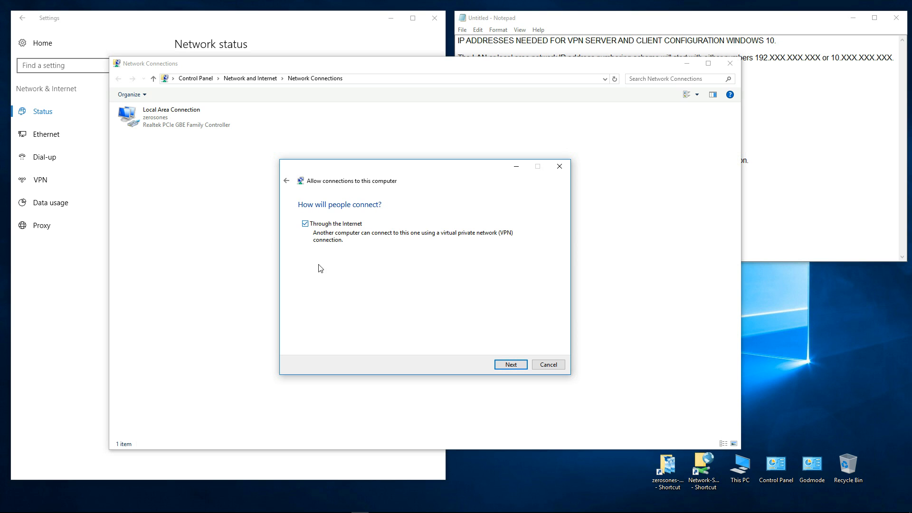
left_click(511, 365)
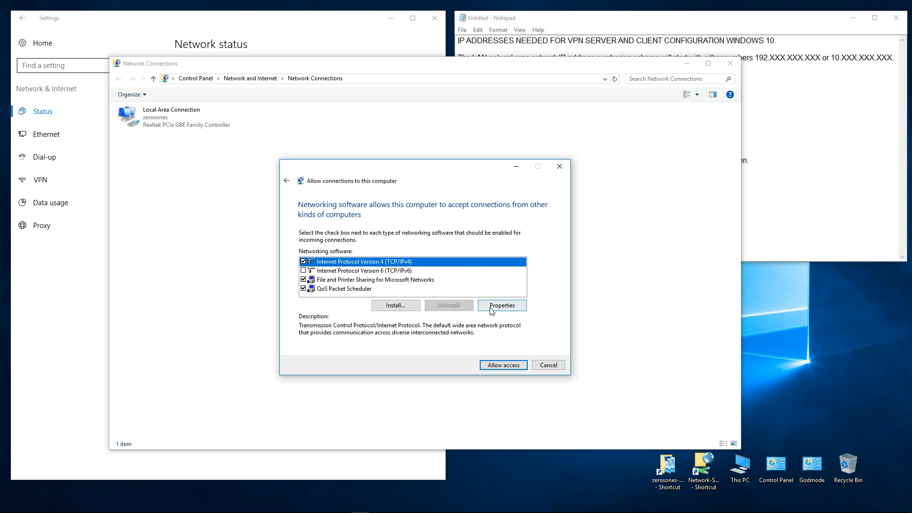
Keep the incoming TCP/IPv4 connection on specified IP addresses, using the range 192.168.1.60 to 192.168.1.63.
left_click(504, 310)
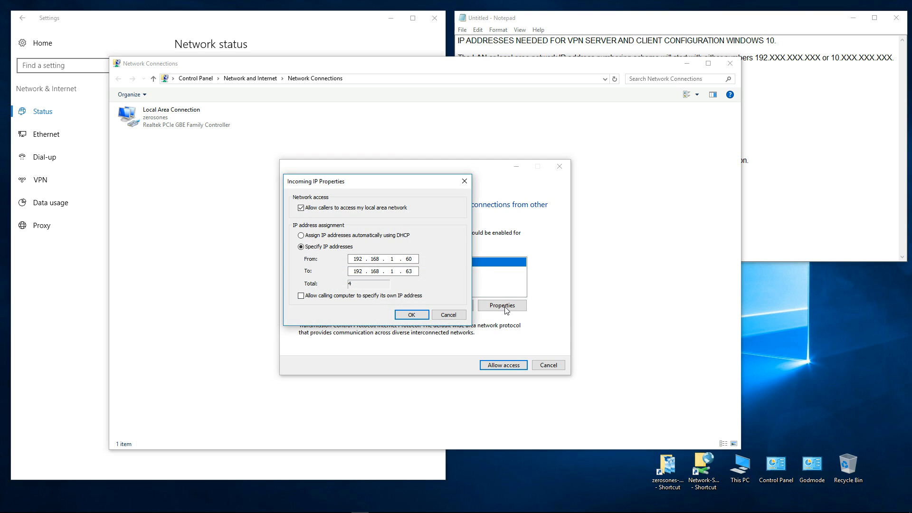
left_click(301, 236)
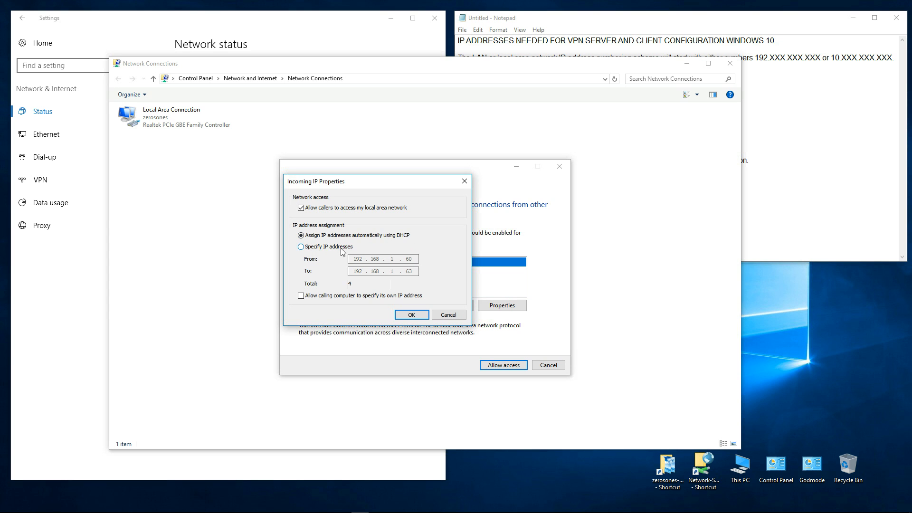
left_click(302, 247)
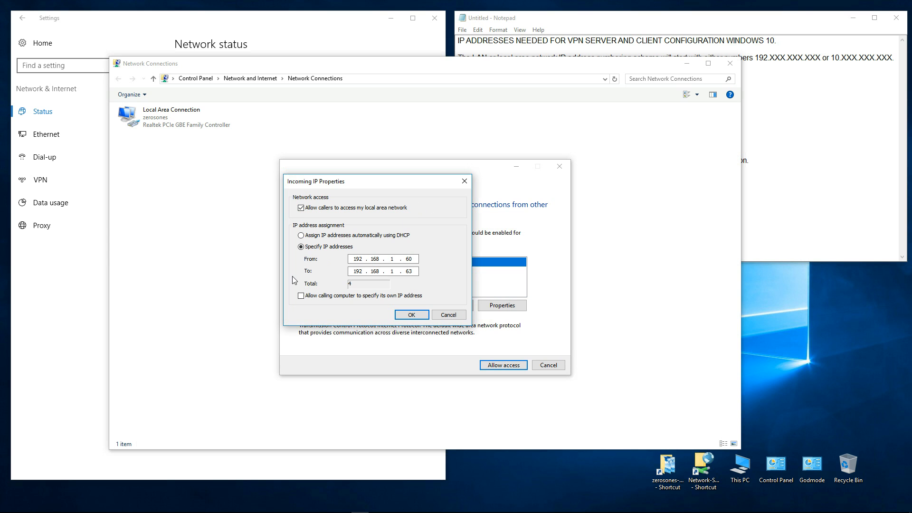
left_click(409, 315)
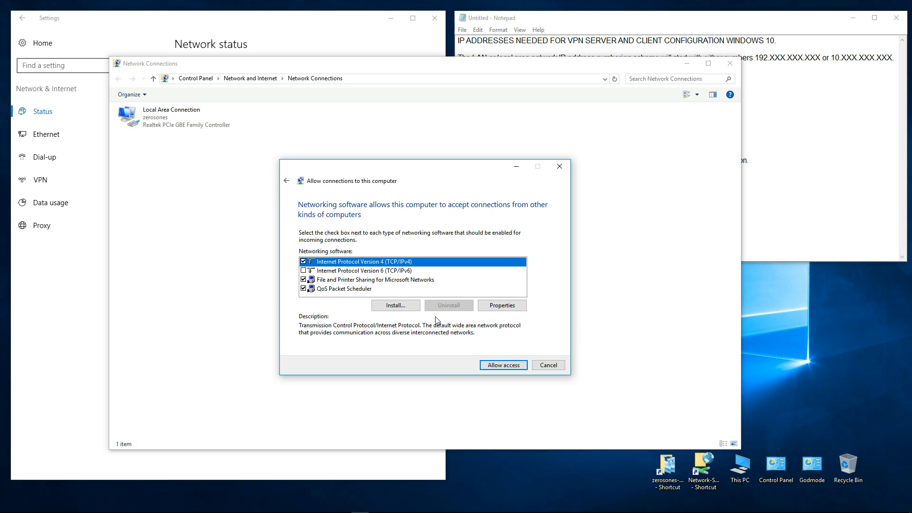
Allow access to finish the incoming connection setup, and close the Network Connections and Settings windows.
left_click(507, 367)
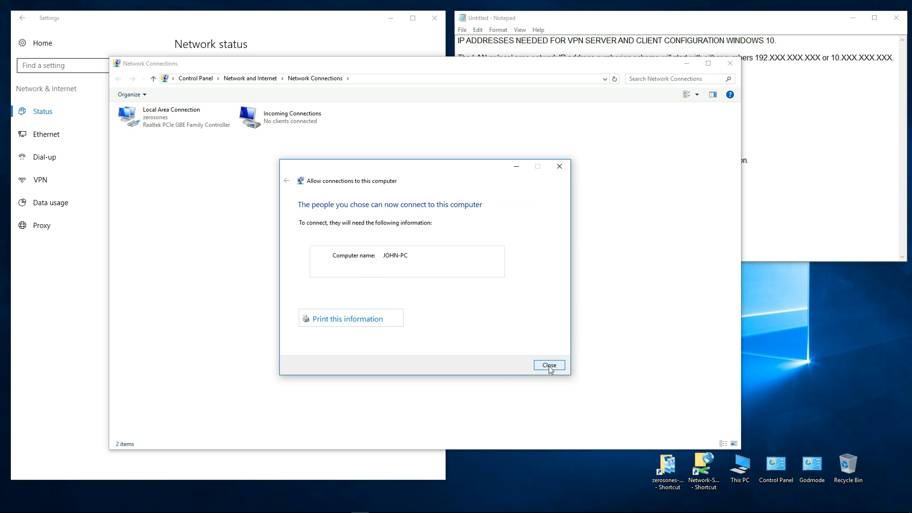
left_click(549, 366)
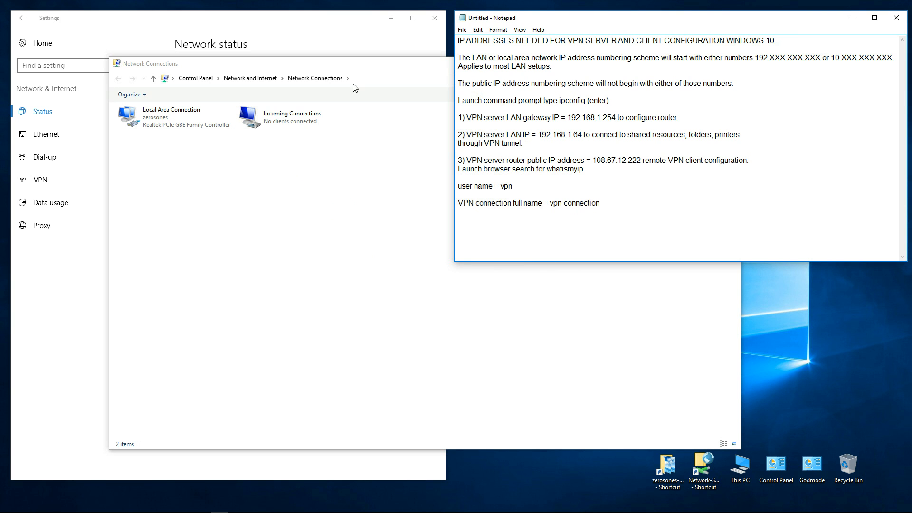
left_click_drag(382, 68, 380, 70)
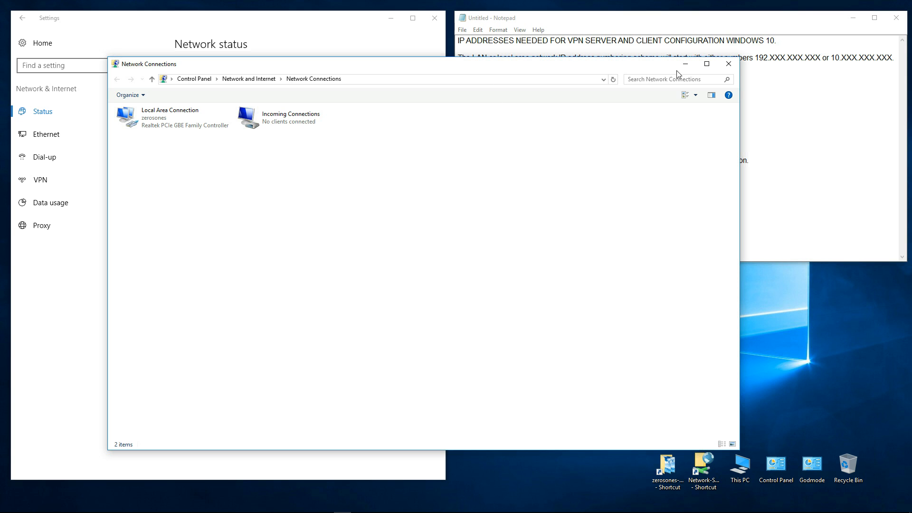
left_click(729, 64)
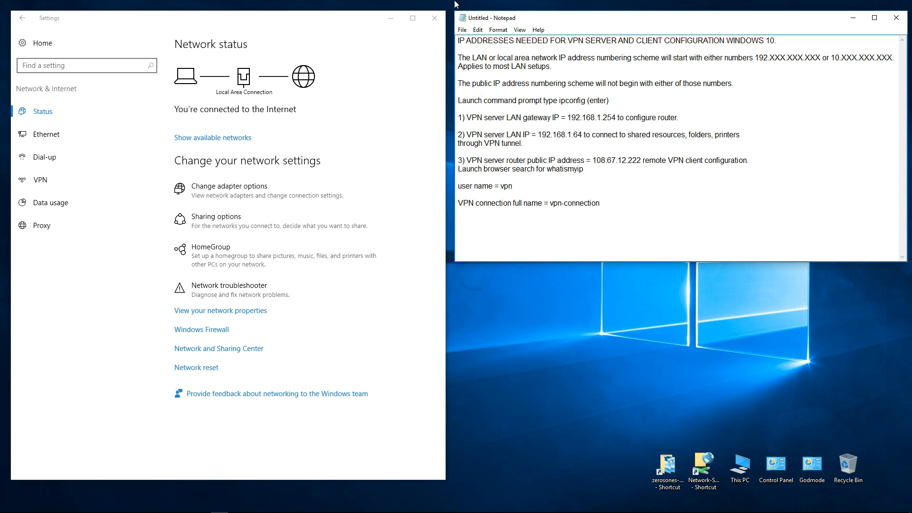
left_click(434, 18)
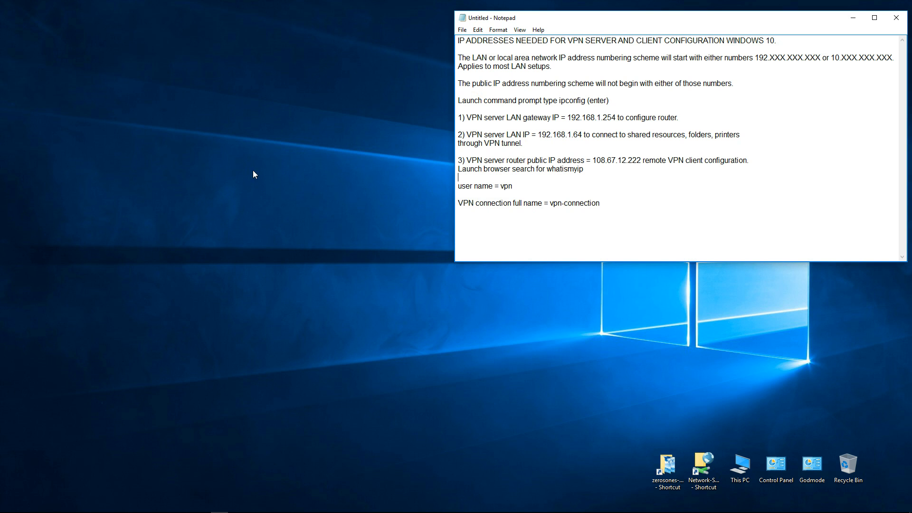
Create a new folder named vpn-share on the desktop.
right_click(274, 161)
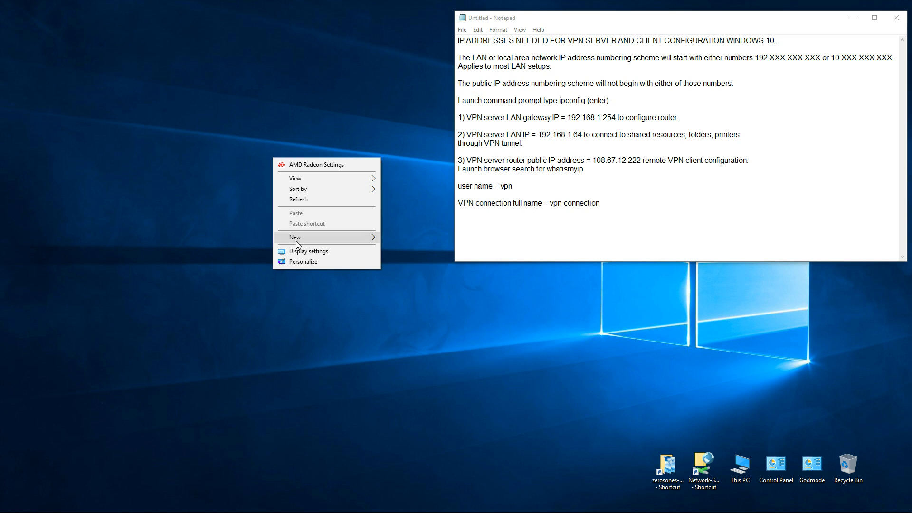
mouse_move(295, 240)
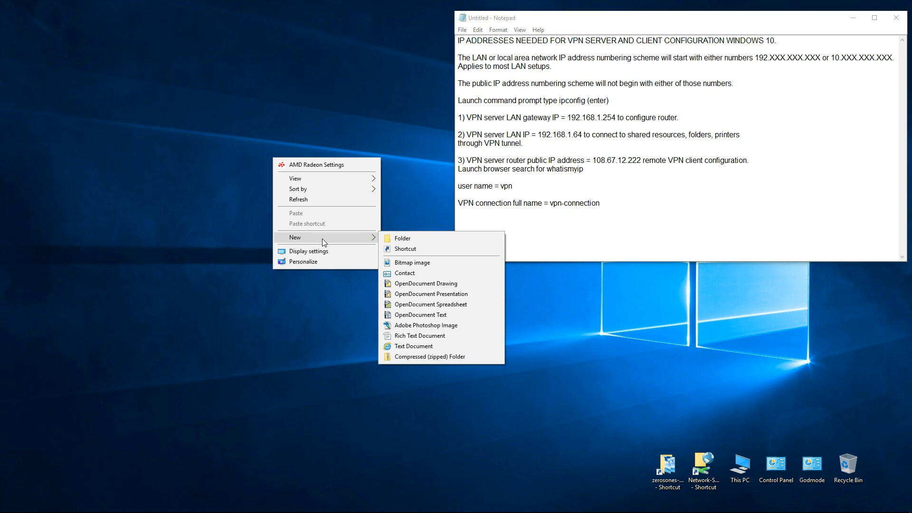
left_click(397, 239)
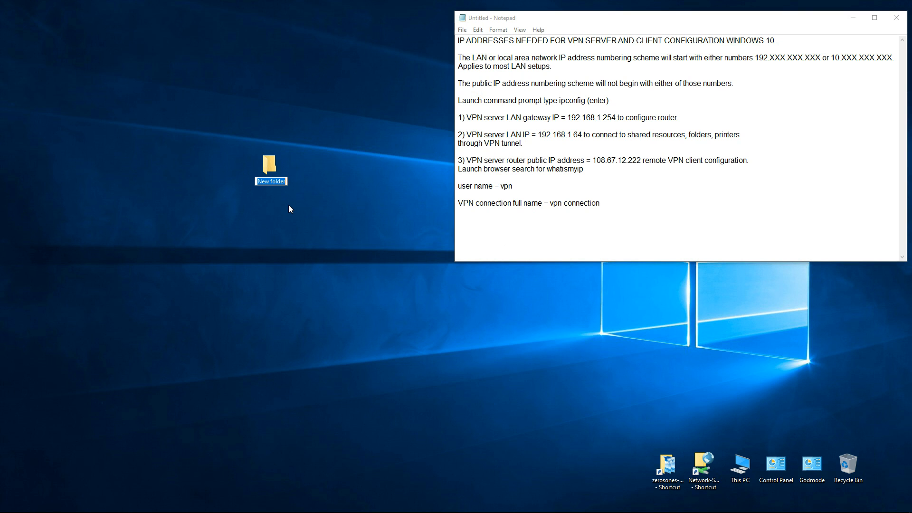
type("vpn-share")
key("Return")
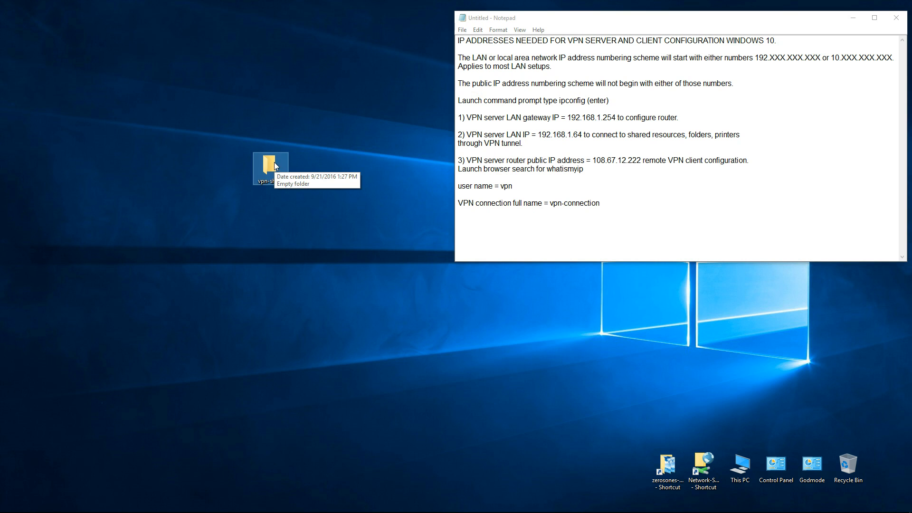
left_click_drag(271, 169, 301, 187)
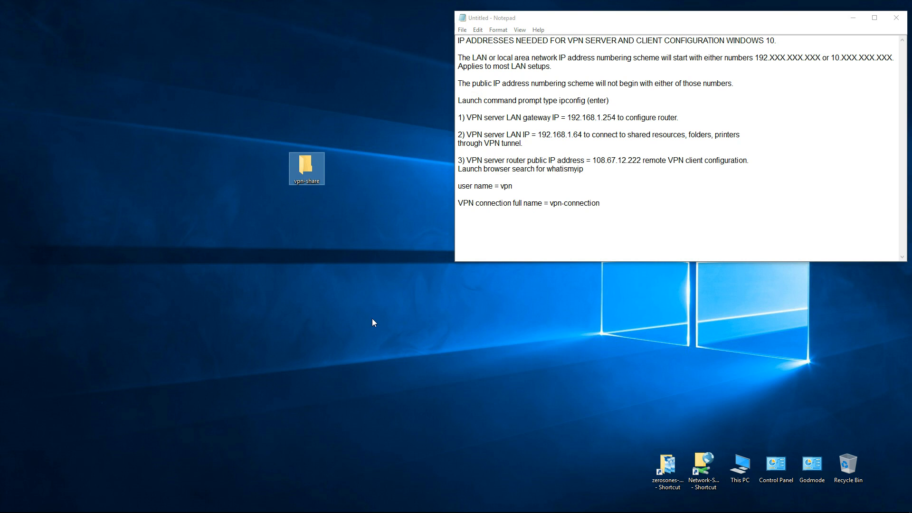
Add the vpn-connection user to the people the vpn-share folder is shared with.
right_click(308, 169)
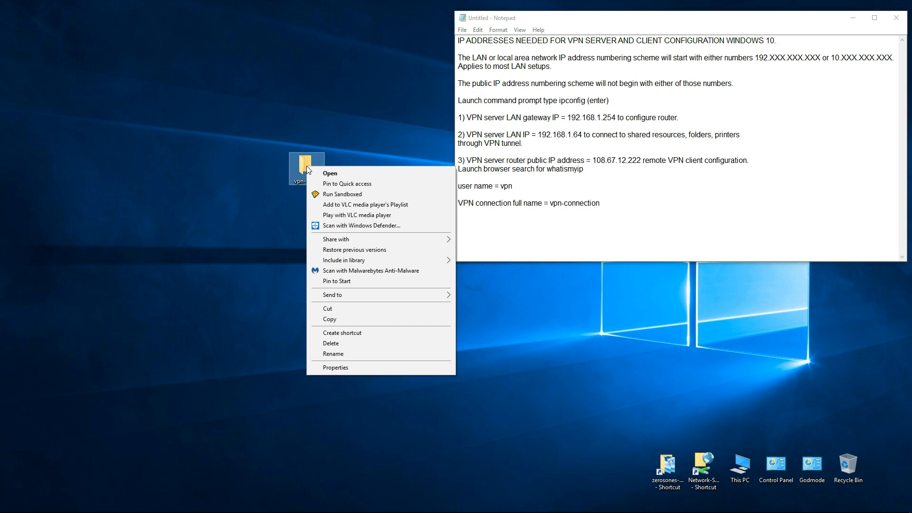
left_click(335, 368)
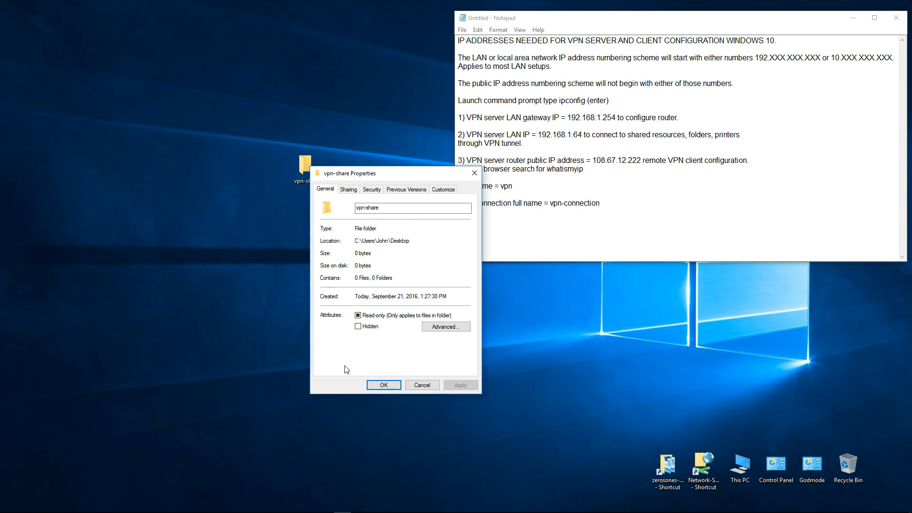
left_click(347, 190)
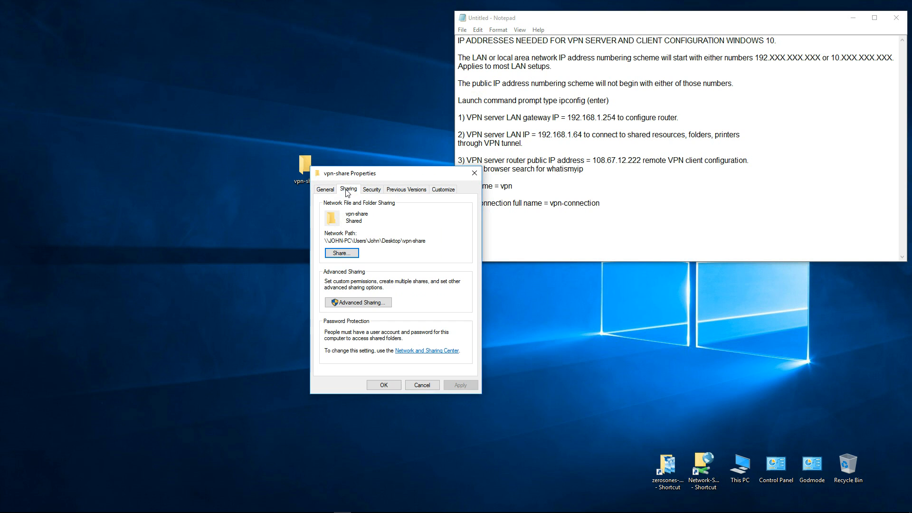
left_click(341, 254)
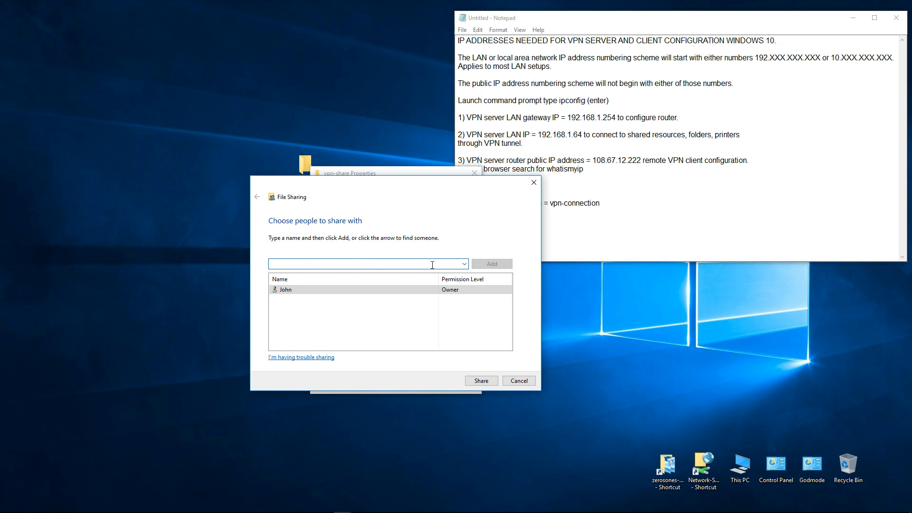
left_click(465, 264)
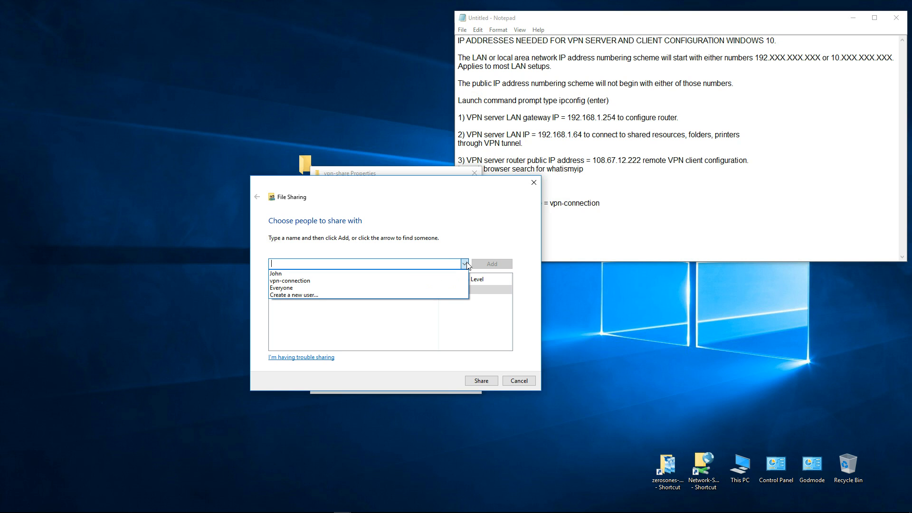
left_click(287, 281)
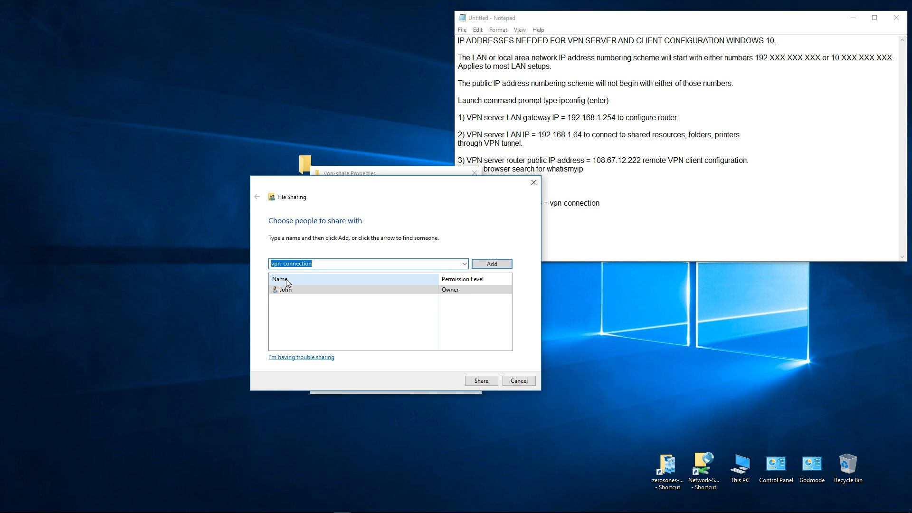
left_click(492, 264)
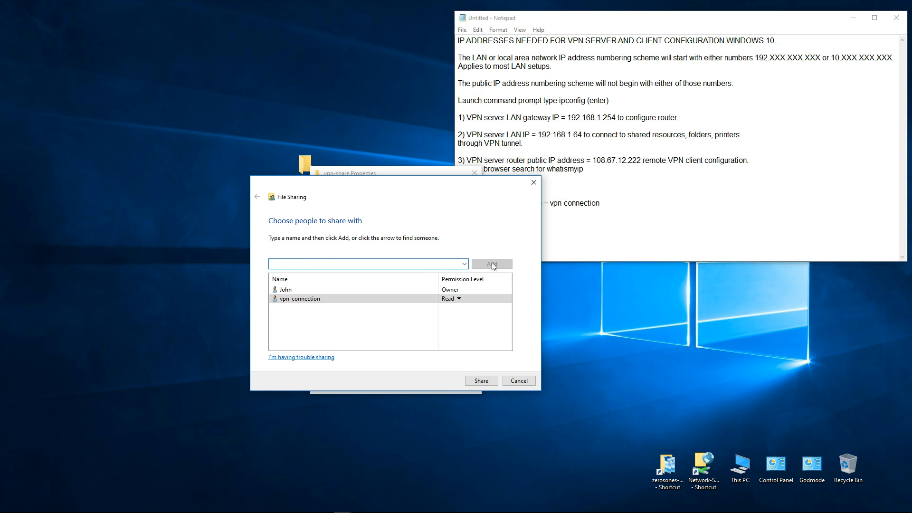
Give vpn-connection the Read/Write permission level and share the folder.
left_click(459, 299)
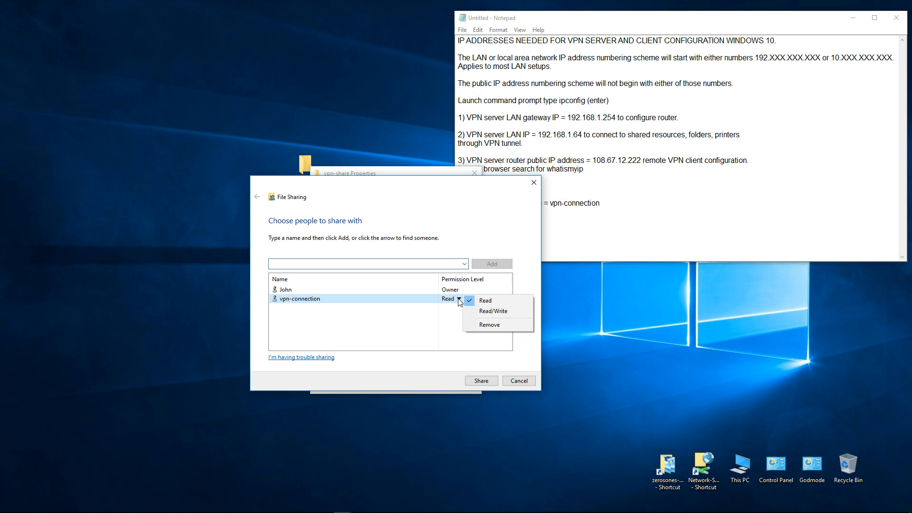
left_click(489, 311)
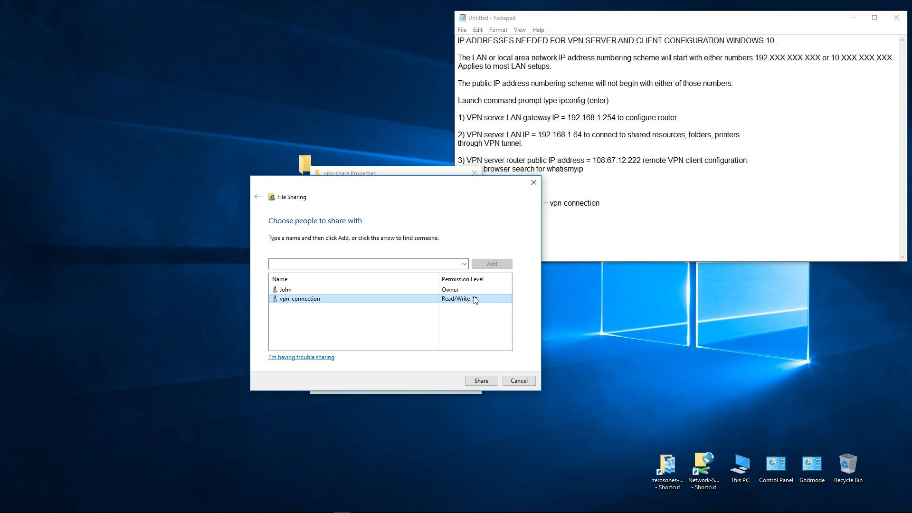
left_click(471, 300)
left_click(498, 300)
left_click(459, 299)
left_click(482, 311)
left_click(481, 381)
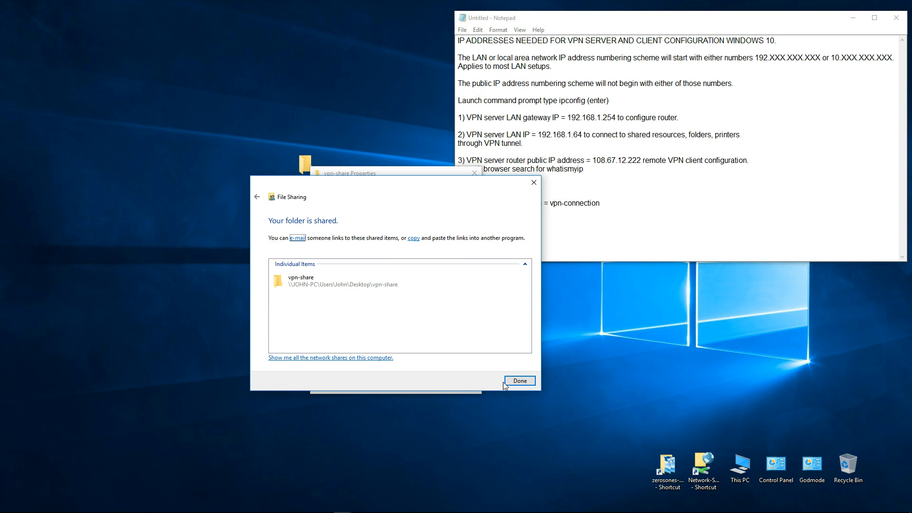
left_click(522, 381)
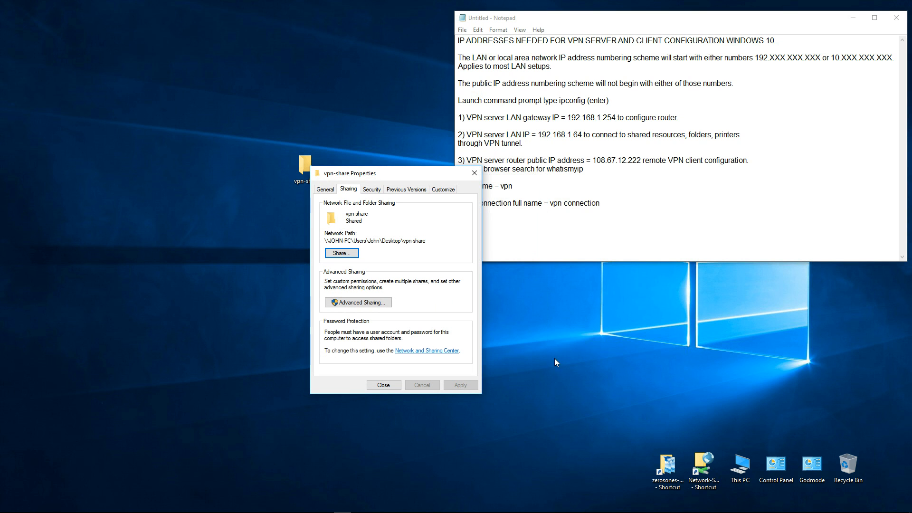
Turn on advanced sharing for the vpn-share folder and add the vpn user to its share permissions.
left_click(353, 303)
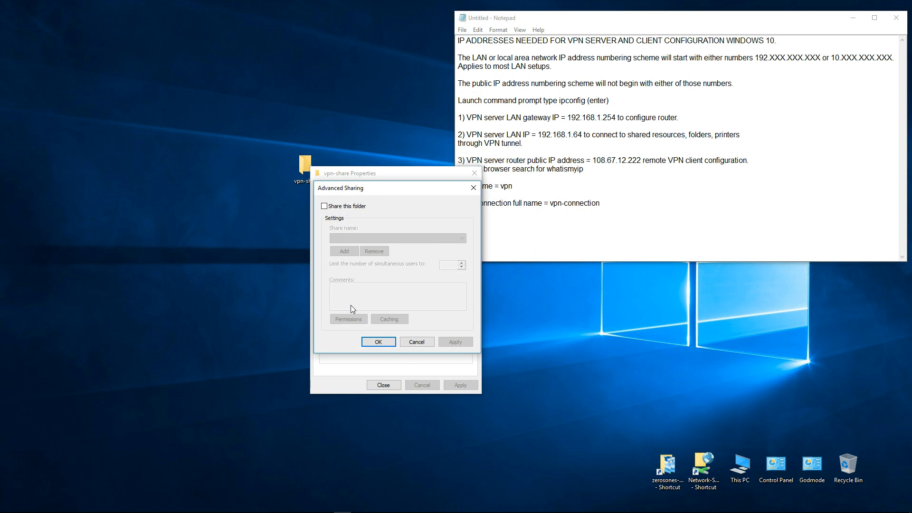
left_click(325, 206)
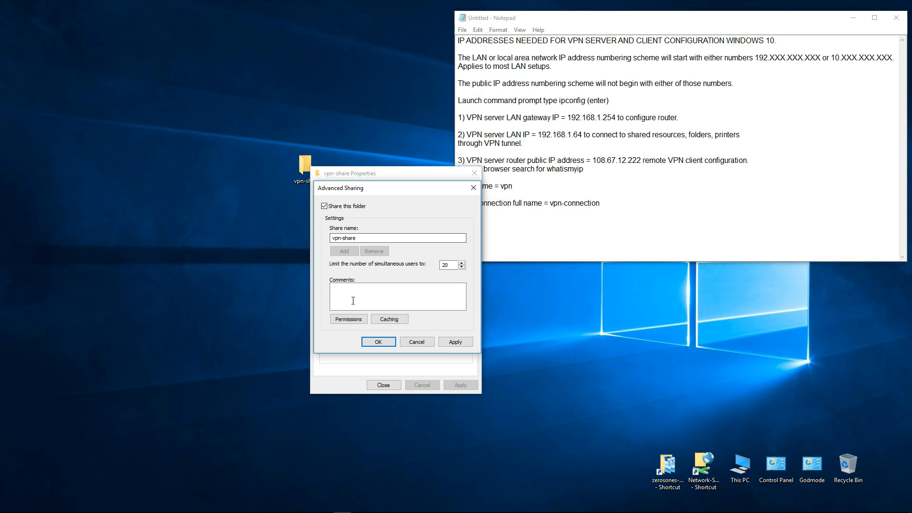
left_click(345, 321)
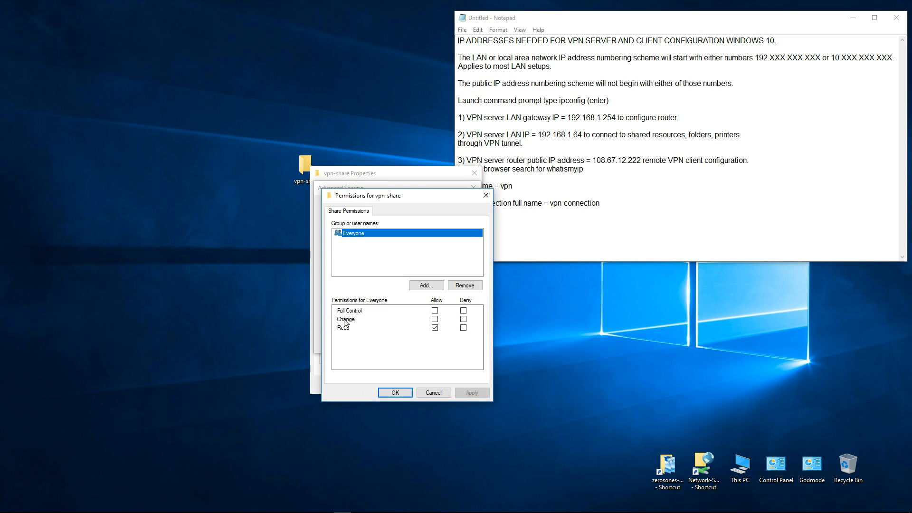
left_click(417, 286)
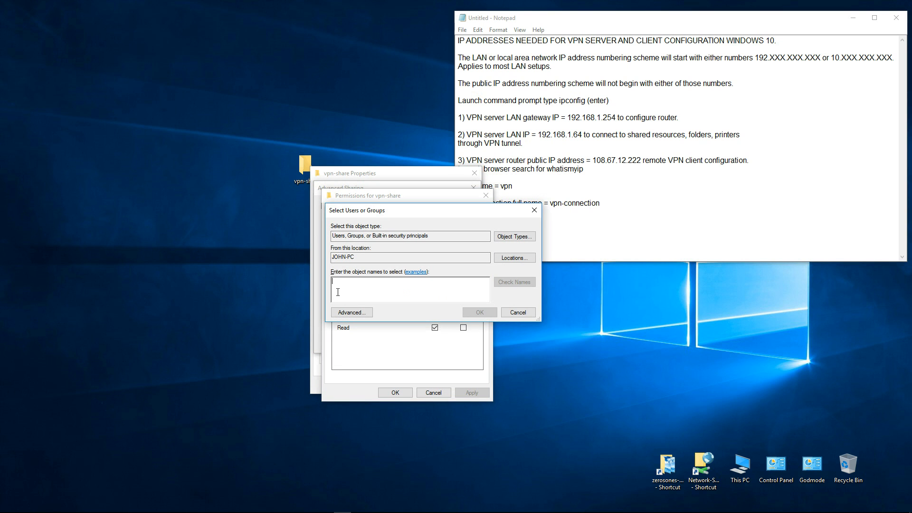
type("vpn")
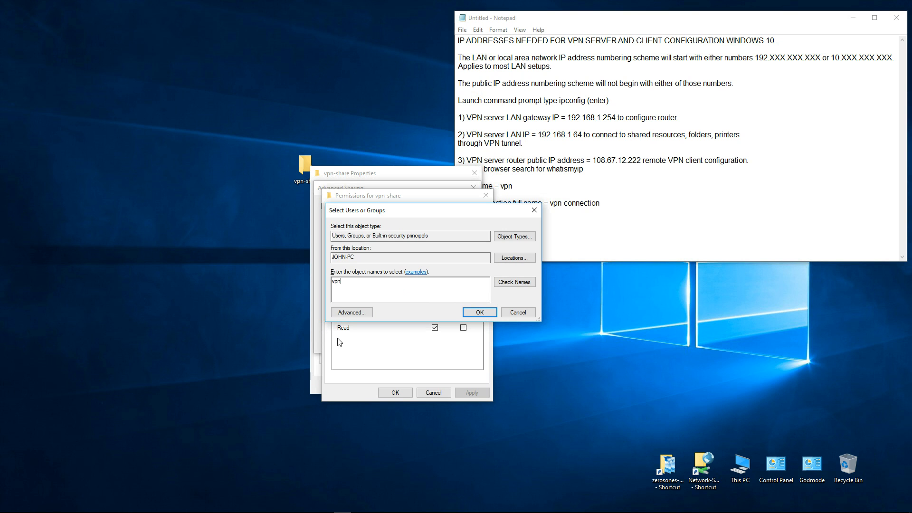
left_click(507, 285)
left_click(479, 314)
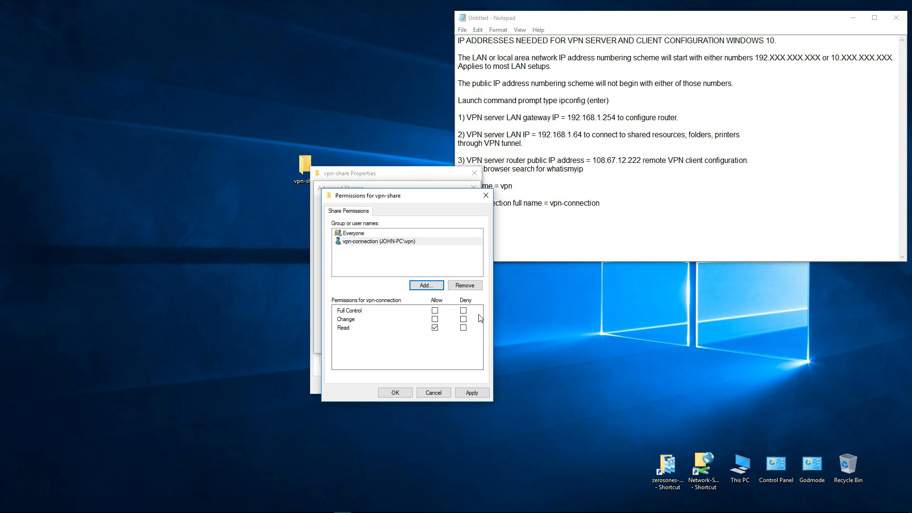
Allow vpn-connection Full Control in the share permissions of the vpn-share folder.
left_click(384, 243)
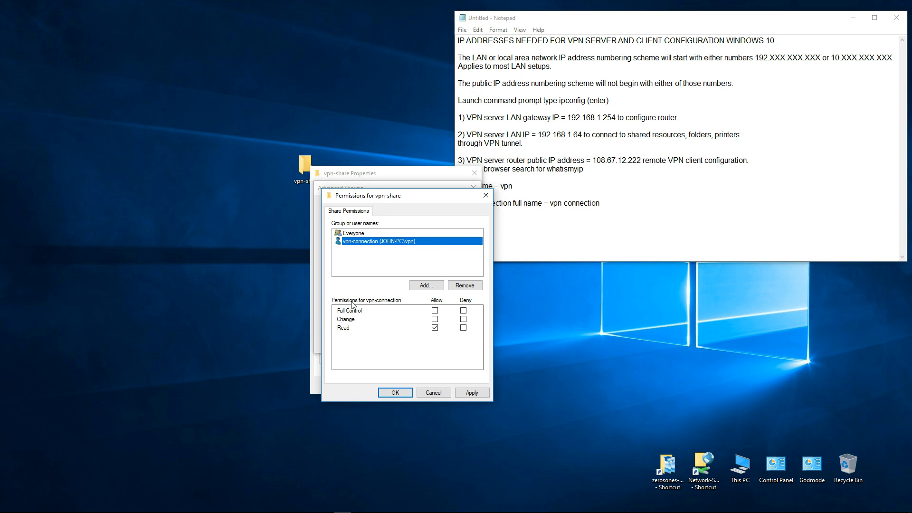
left_click(435, 309)
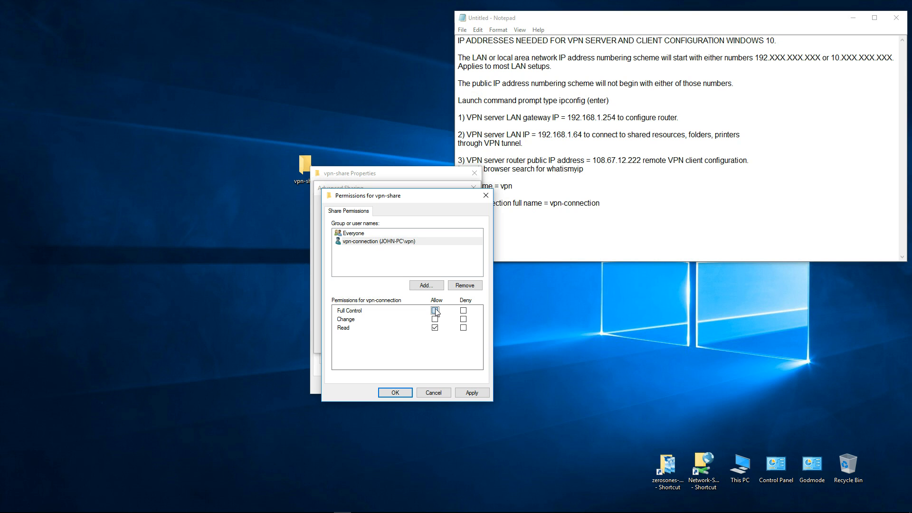
left_click(435, 311)
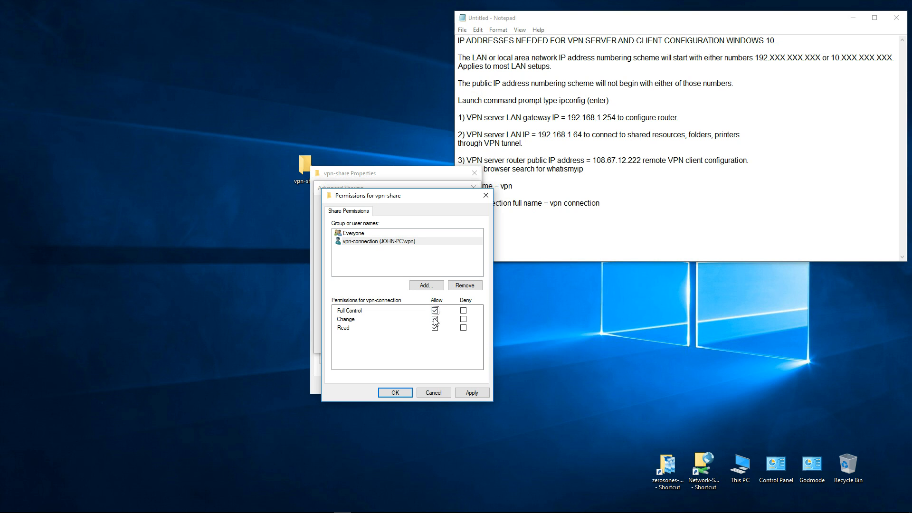
left_click(394, 241)
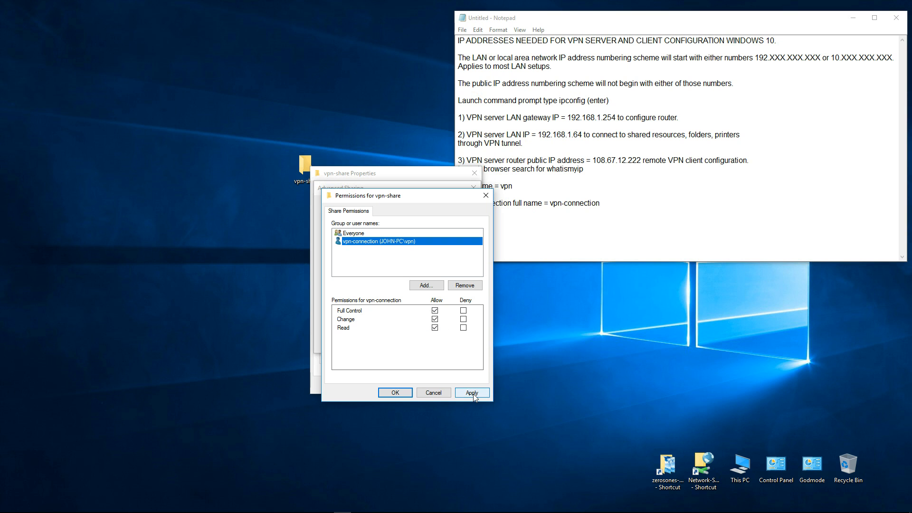
left_click(395, 392)
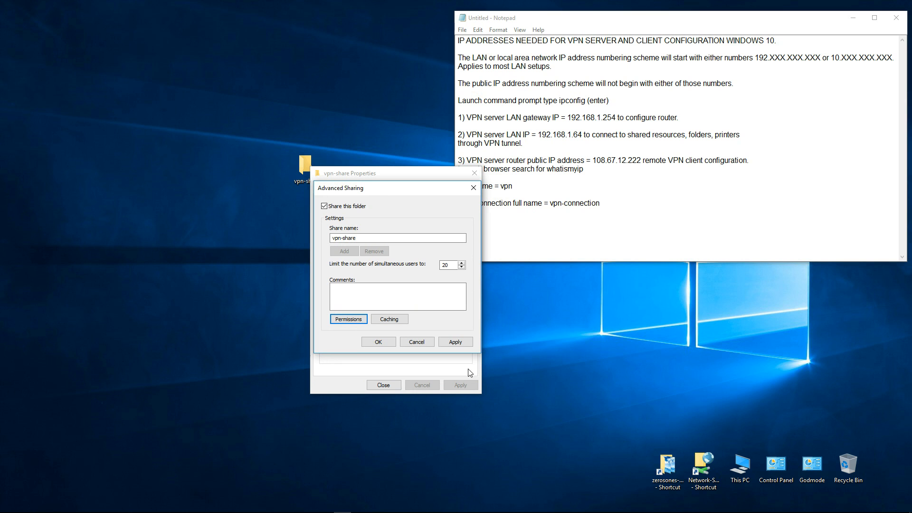
Apply the advanced sharing settings, close the folder's properties, and move vpn-share beside the other desktop icons.
left_click(456, 342)
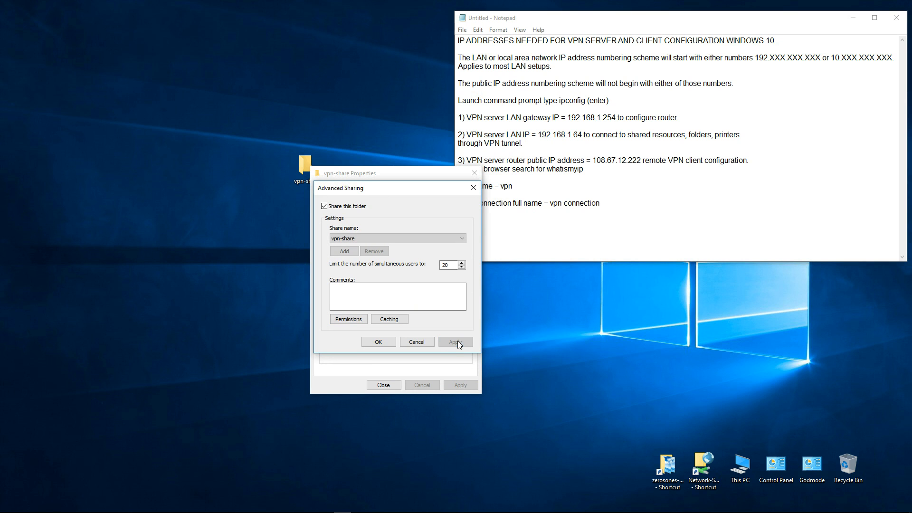
left_click(374, 342)
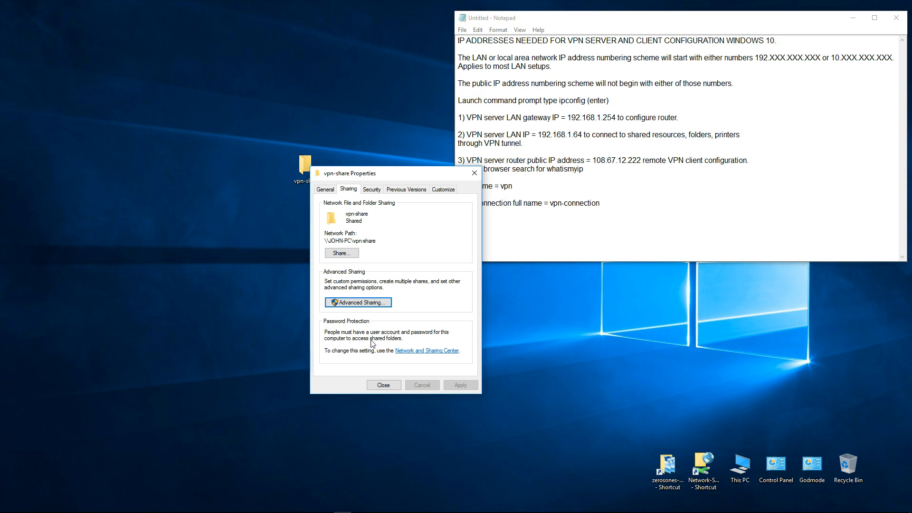
left_click(385, 384)
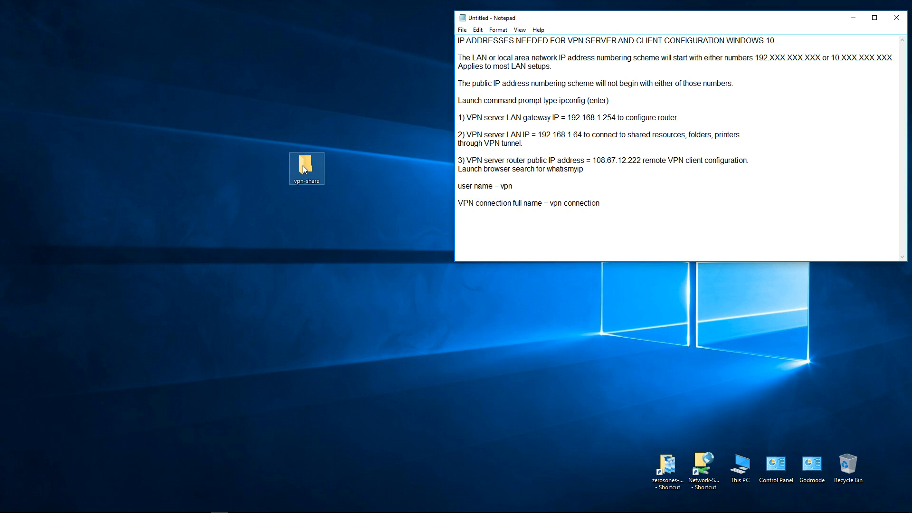
left_click_drag(303, 164, 557, 436)
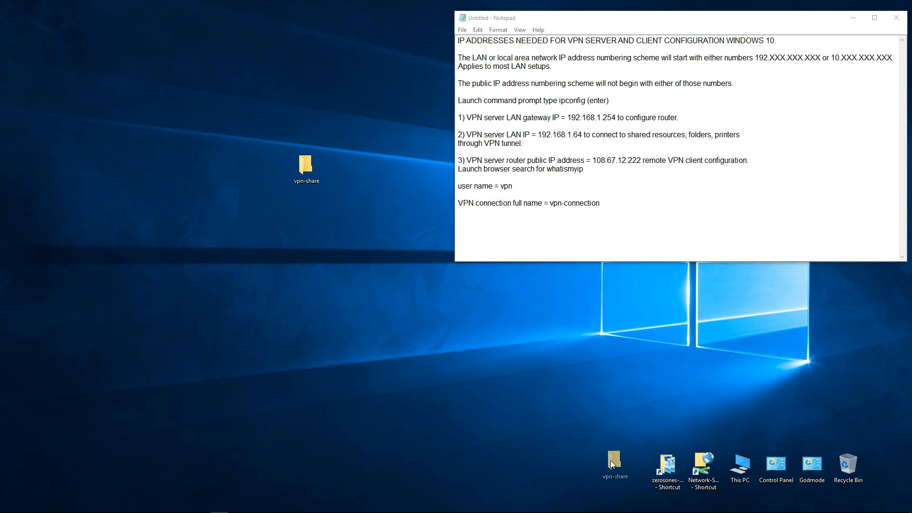
left_click_drag(612, 467, 617, 464)
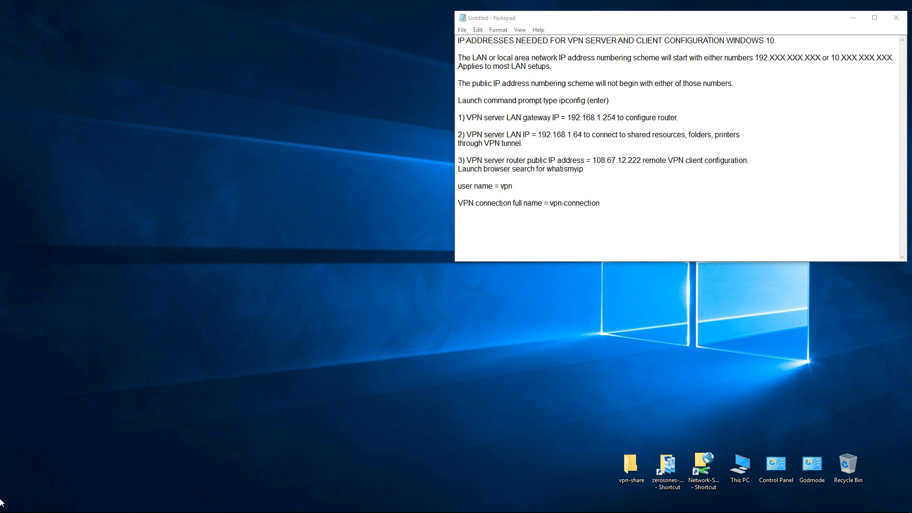
Open the advanced settings of Windows Firewall from the Network & Internet settings.
mouse_move(10, 509)
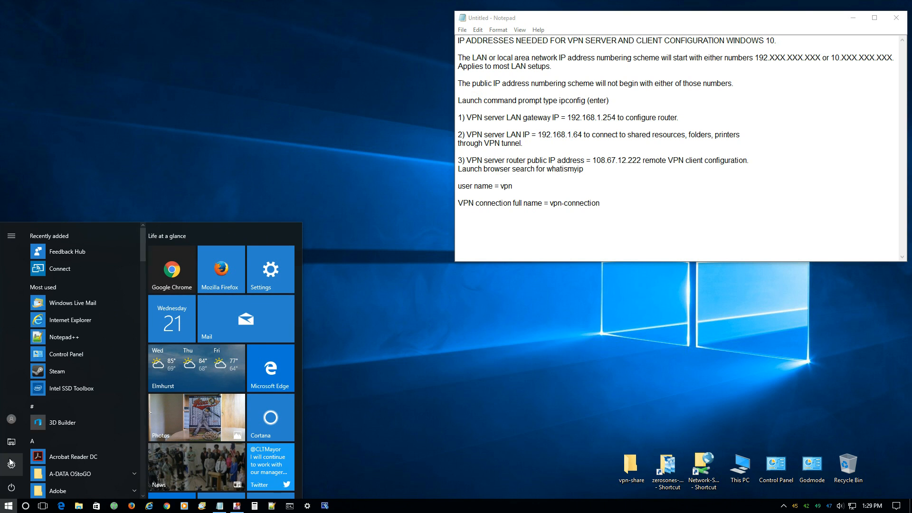
left_click(12, 466)
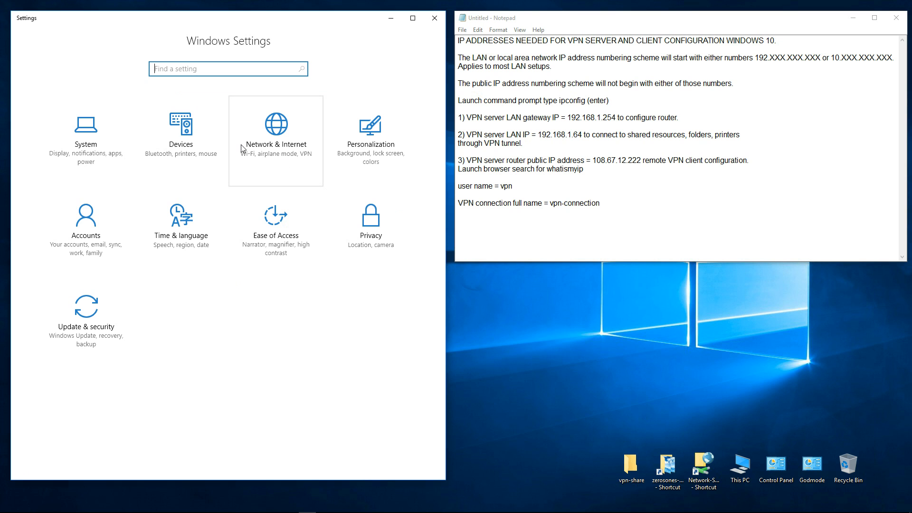
left_click(278, 138)
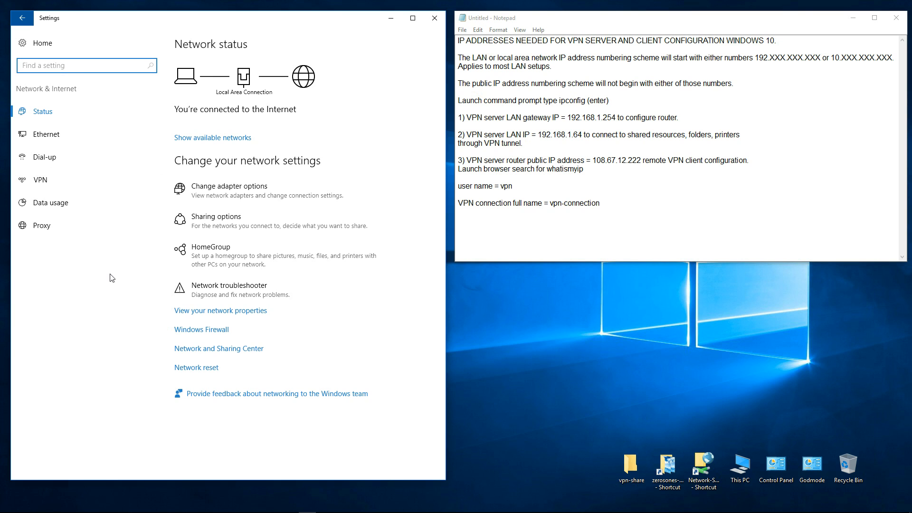
left_click(216, 335)
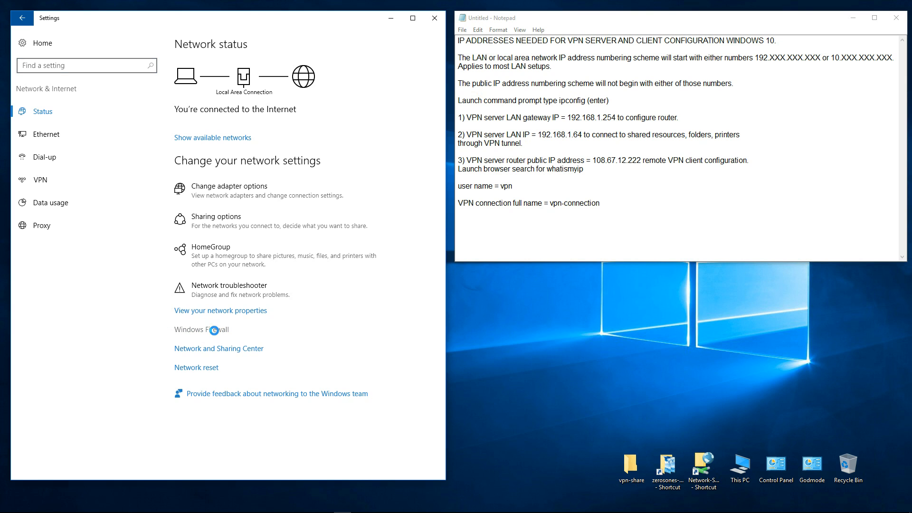
left_click_drag(416, 70, 428, 51)
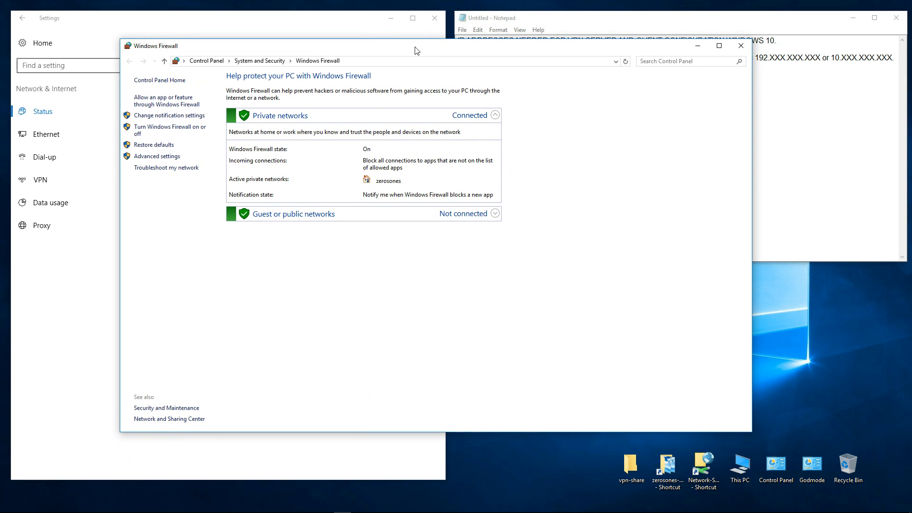
left_click(161, 158)
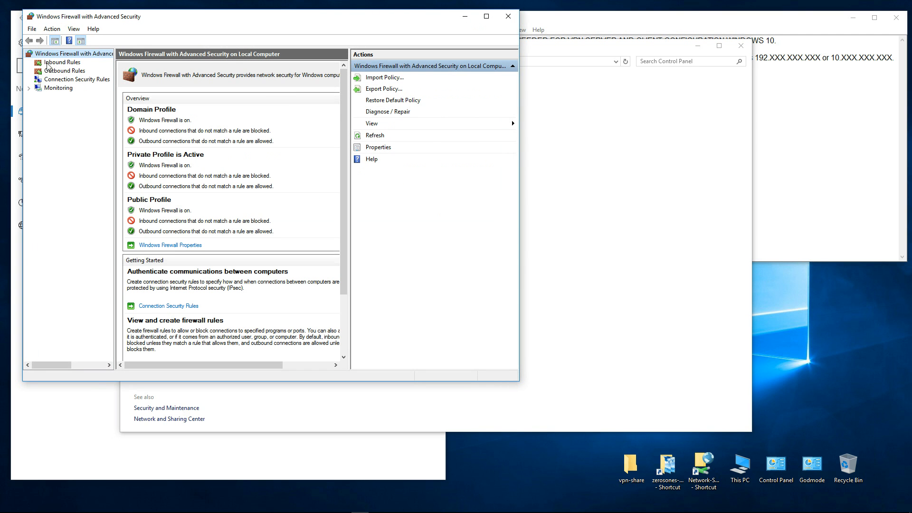
Create an inbound port rule named 1723-tcp that allows connections on TCP port 1723 for the Domain, Private and Public profiles.
left_click(63, 64)
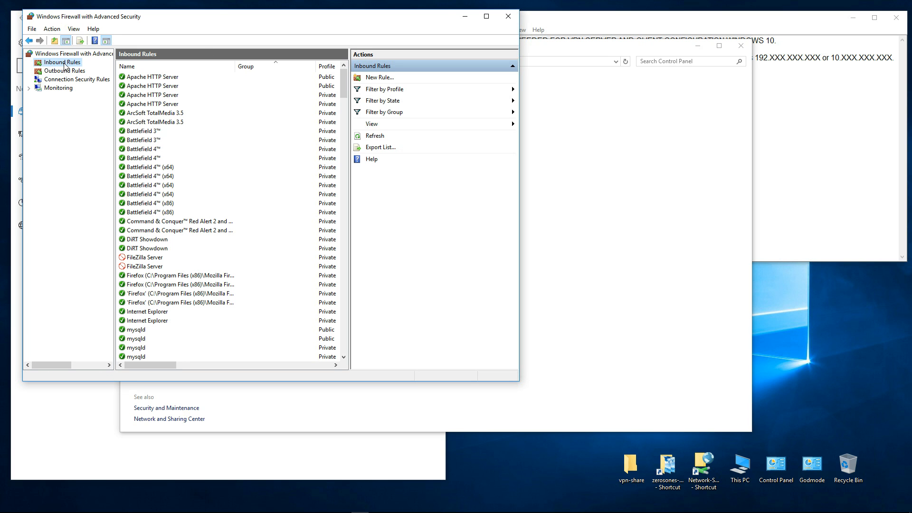
left_click(375, 79)
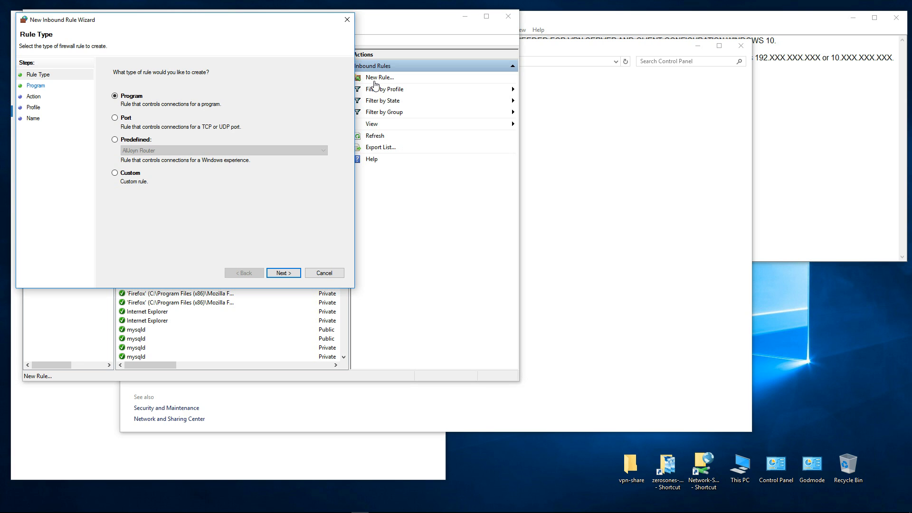
left_click(115, 118)
left_click(283, 274)
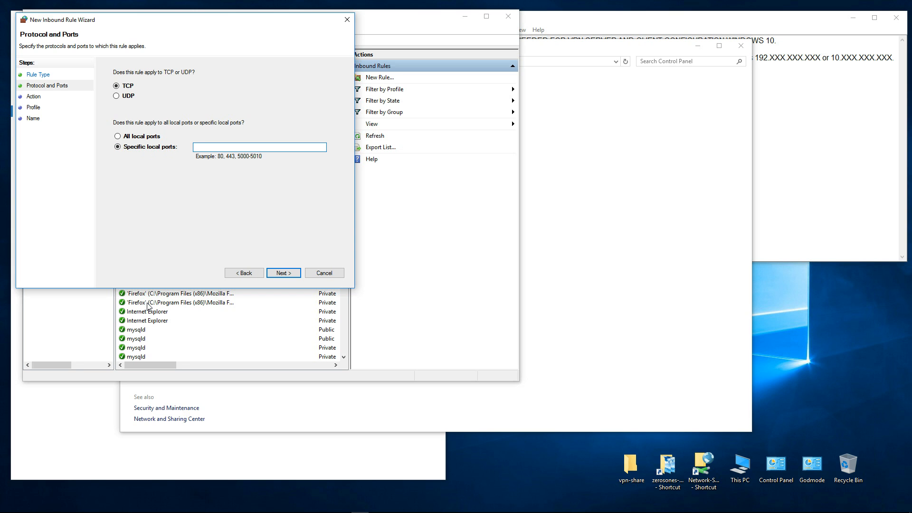
type("1723")
left_click(285, 274)
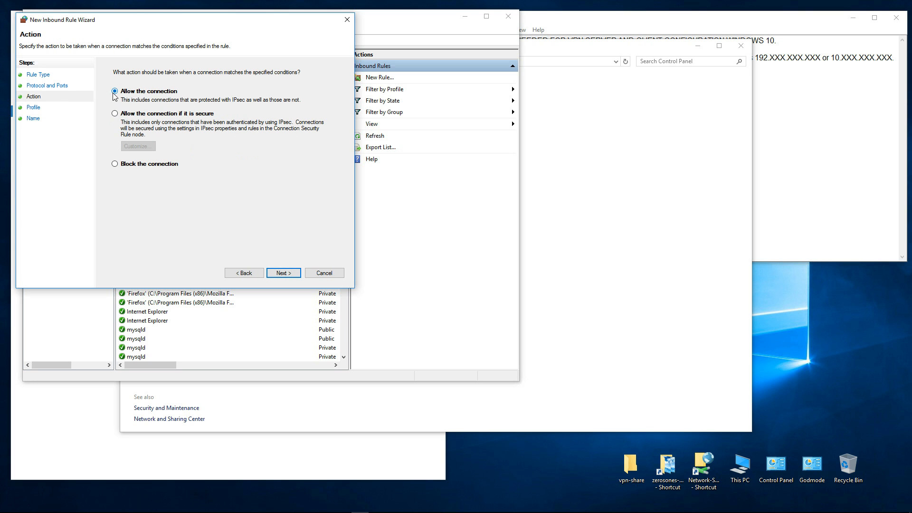
left_click(288, 274)
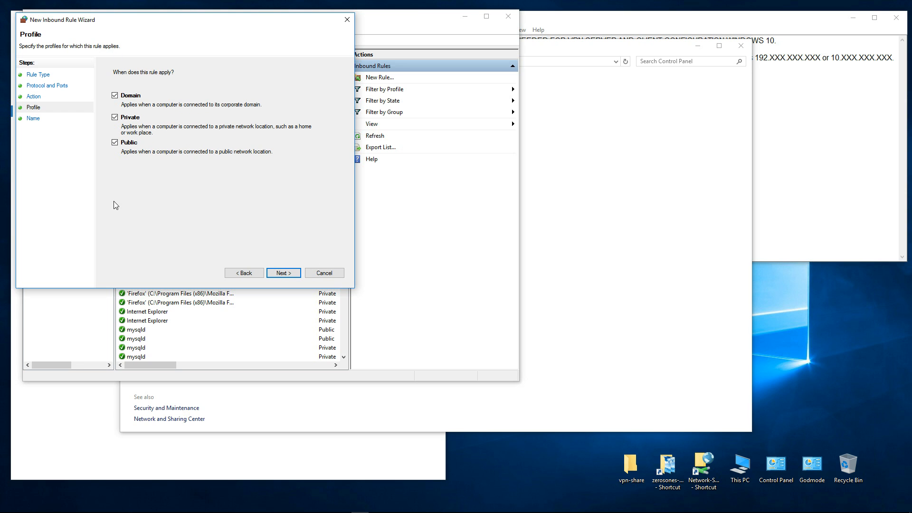
left_click(281, 274)
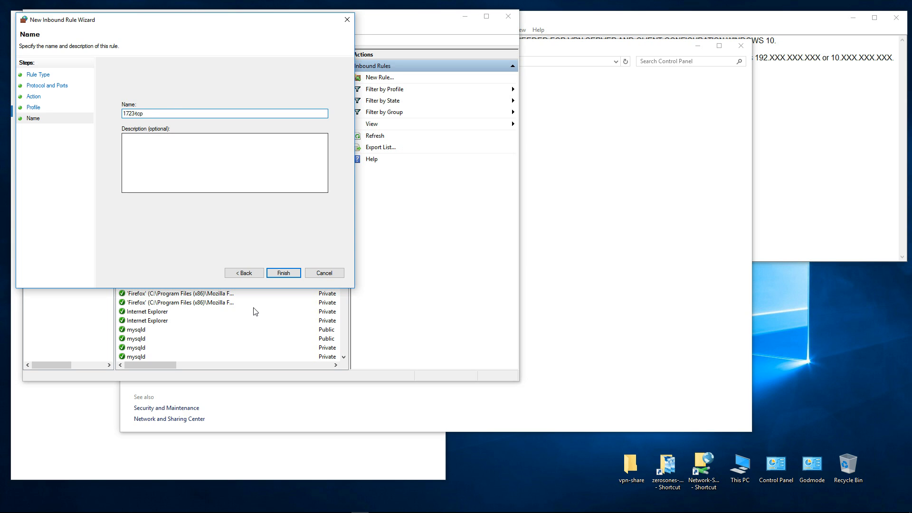
left_click(283, 273)
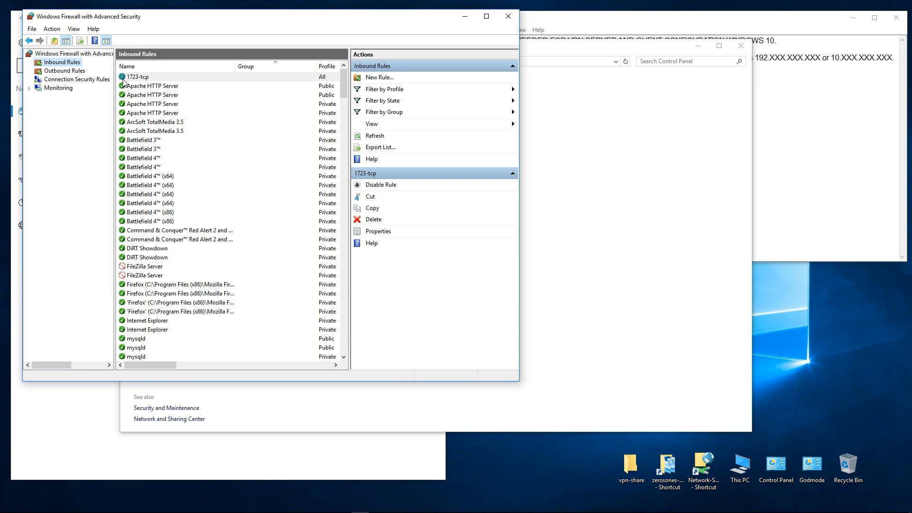
Create an inbound port rule named 1723-udp that allows connections on UDP port 1723 for the Domain, Private and Public profiles.
left_click(56, 63)
left_click(380, 77)
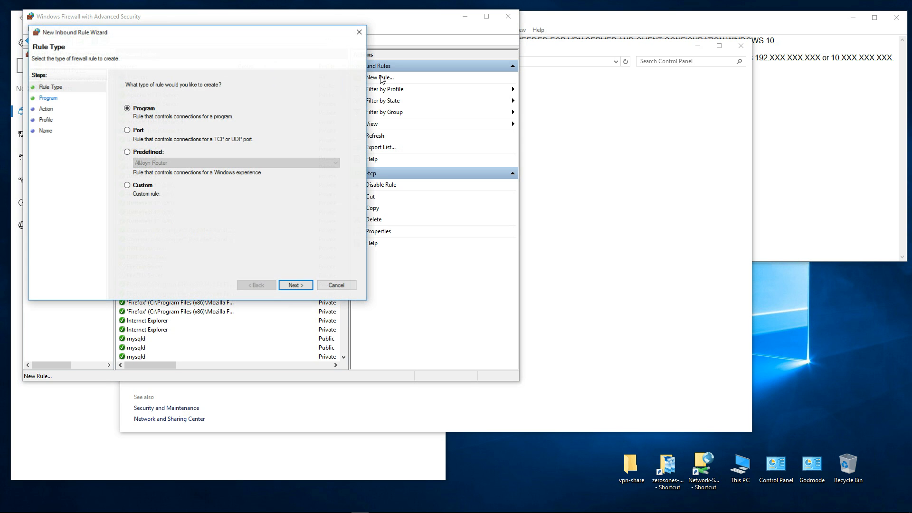
left_click(129, 131)
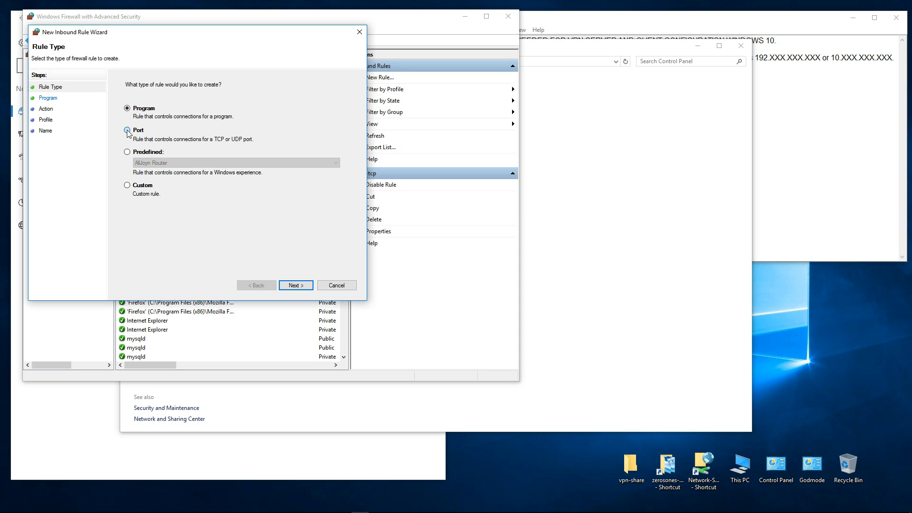
left_click(296, 285)
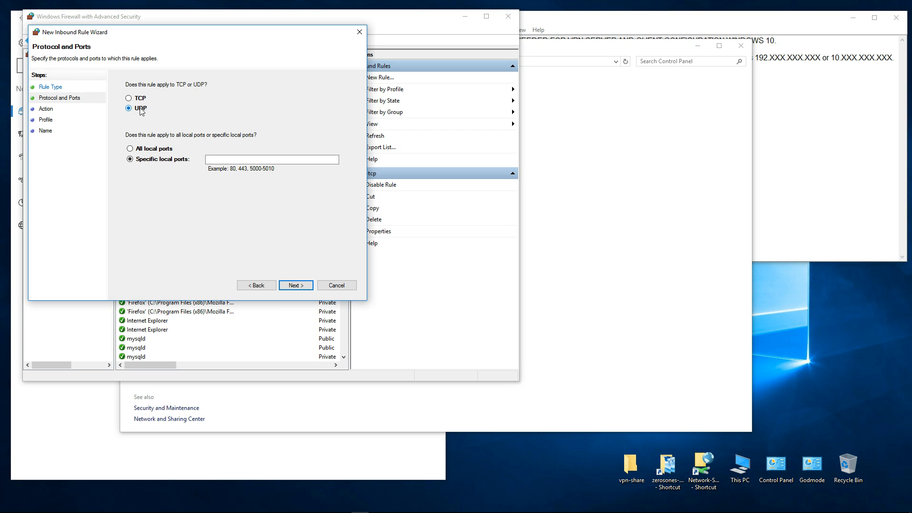
left_click(209, 160)
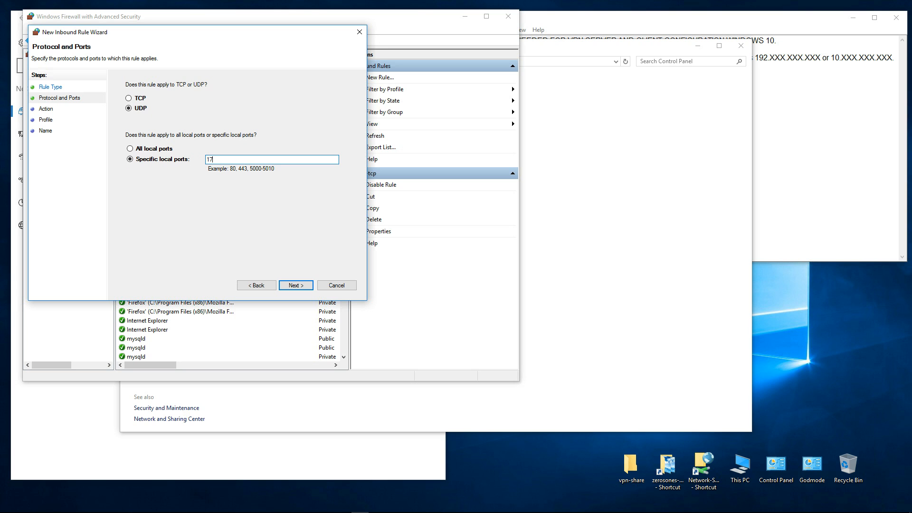
left_click(294, 286)
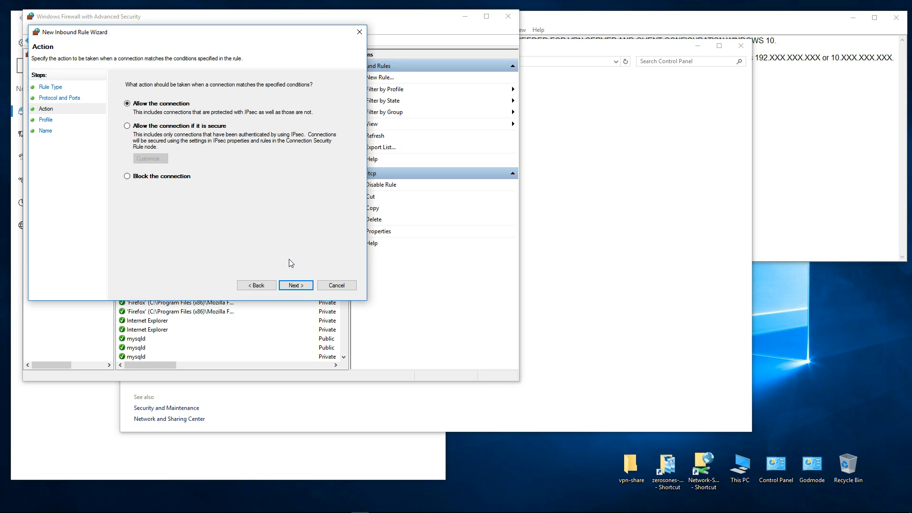
left_click(295, 286)
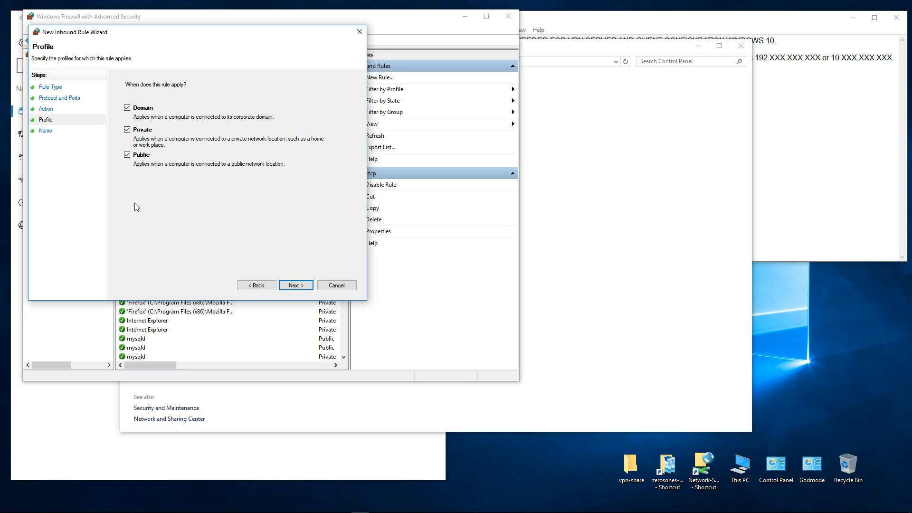
left_click(295, 286)
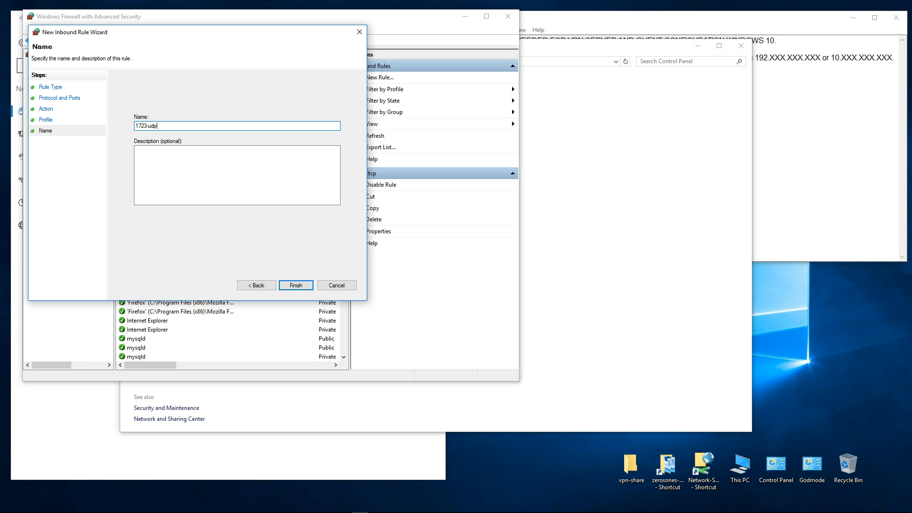
left_click(299, 288)
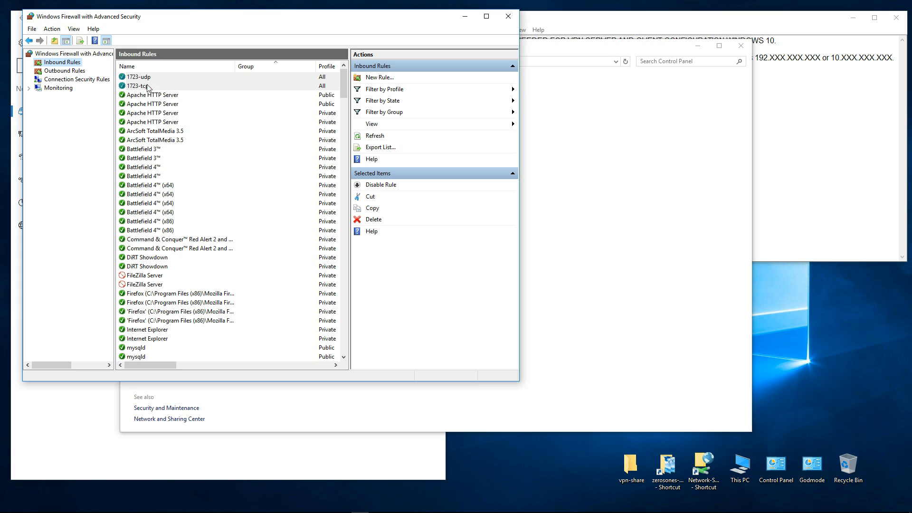
left_click_drag(269, 20, 326, 21)
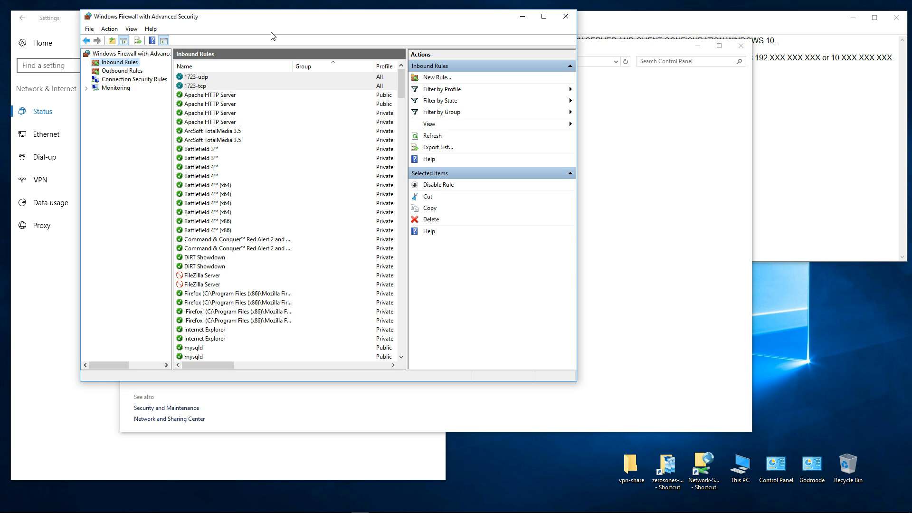
left_click(646, 23)
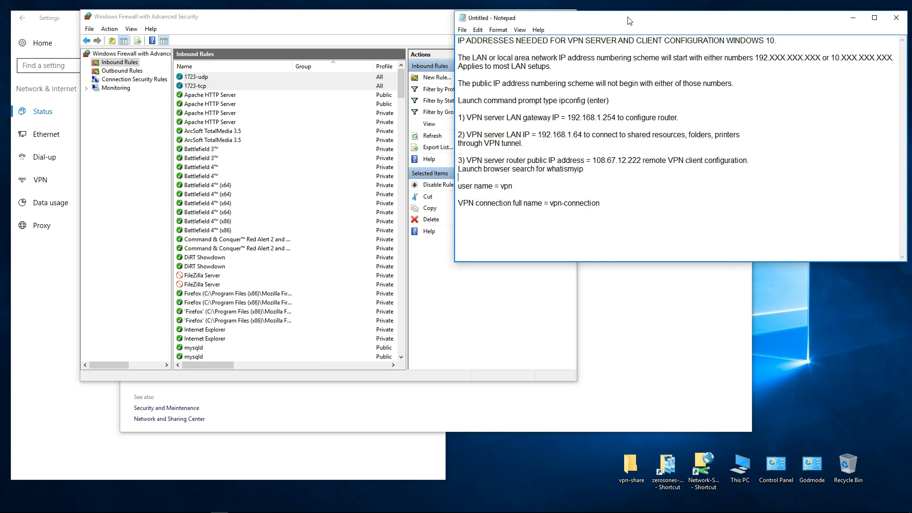
left_click(360, 24)
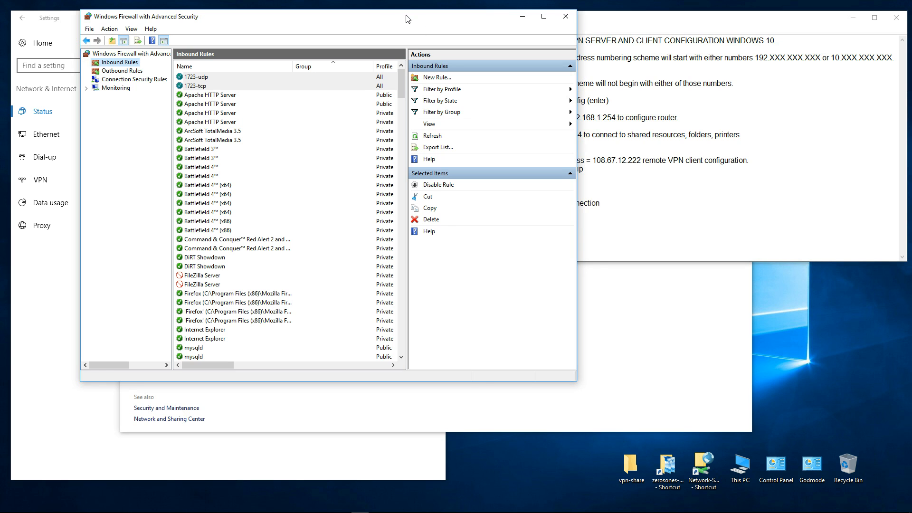
left_click_drag(406, 19, 420, 21)
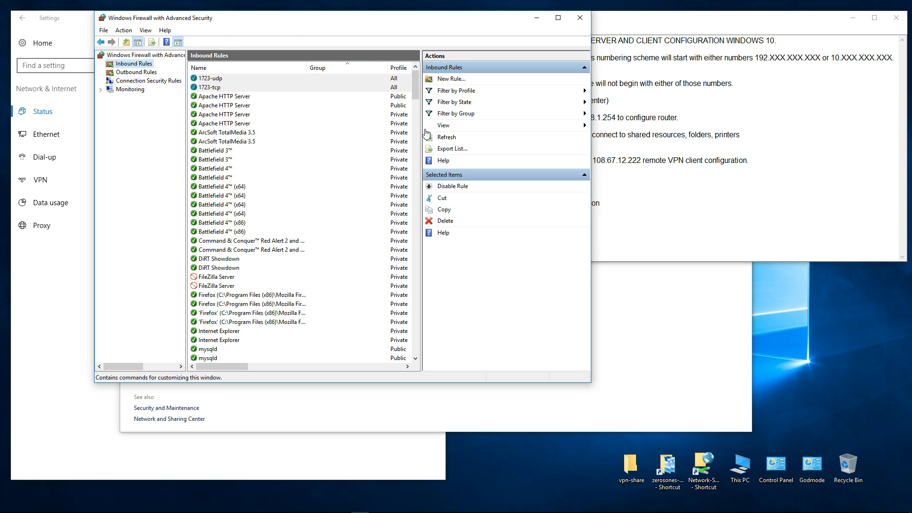
Widen the firewall window and open the scope settings of the Public-profile File and Printer Sharing (SMB-In) inbound rule.
scroll(416, 90, "down", 2)
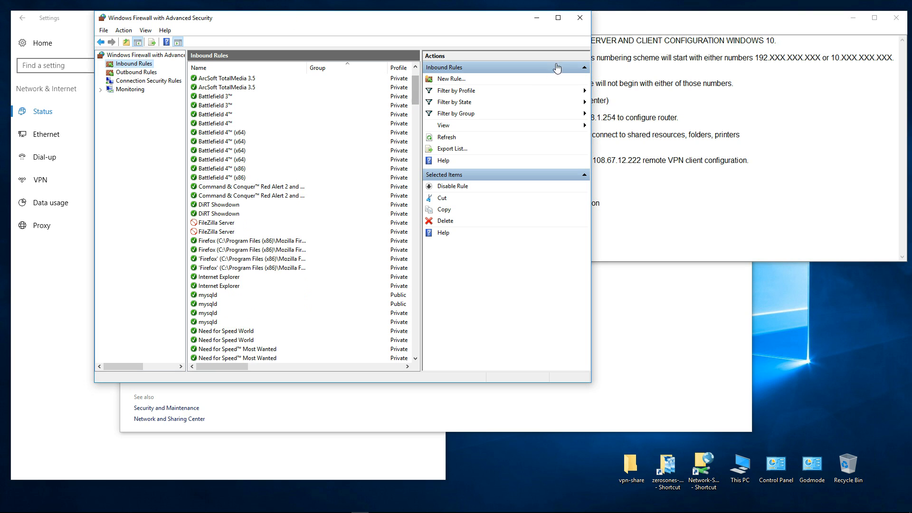
left_click_drag(593, 140, 822, 140)
left_click_drag(647, 90, 649, 191)
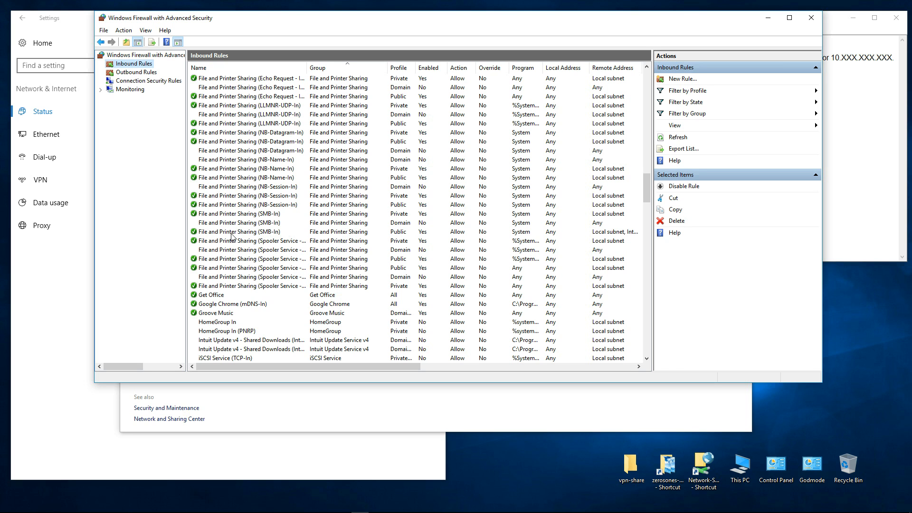
left_click(268, 232)
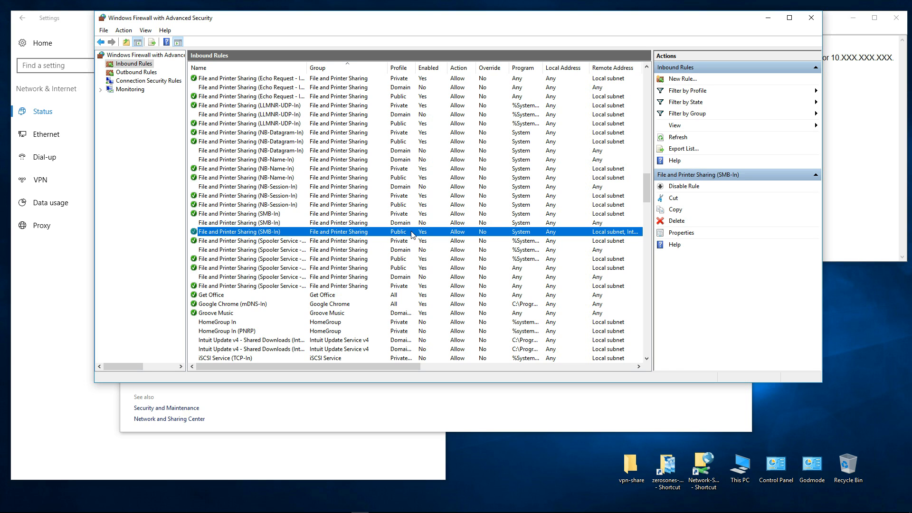
double_click(271, 233)
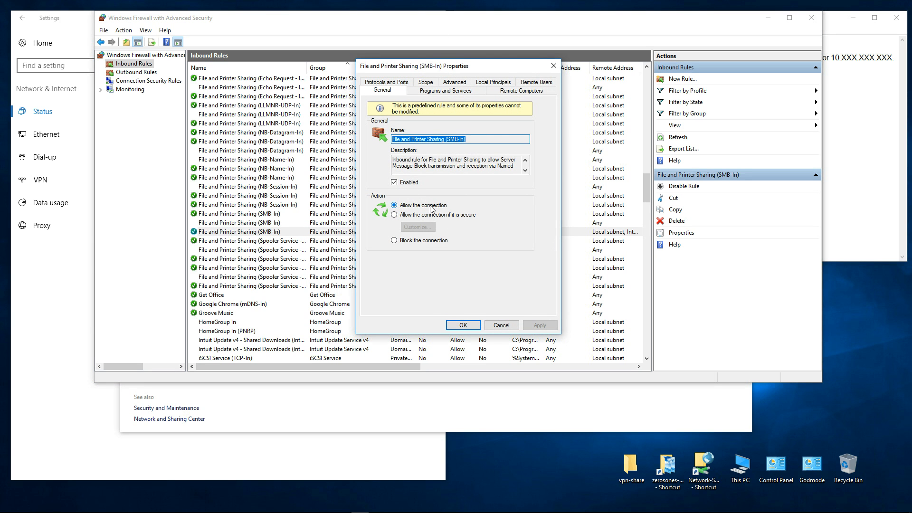
left_click(426, 83)
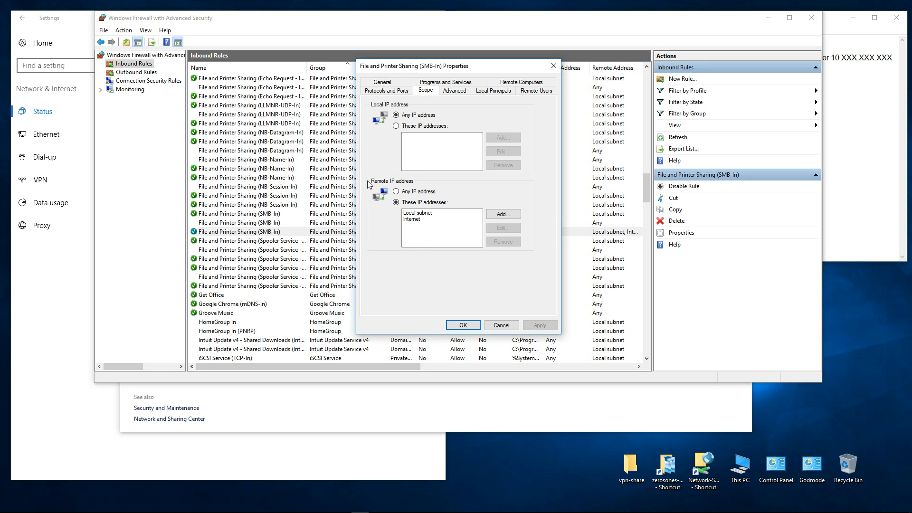
Remove Internet from the rule's remote IP addresses, add it back as a predefined set of computers, and apply the change.
left_click(417, 221)
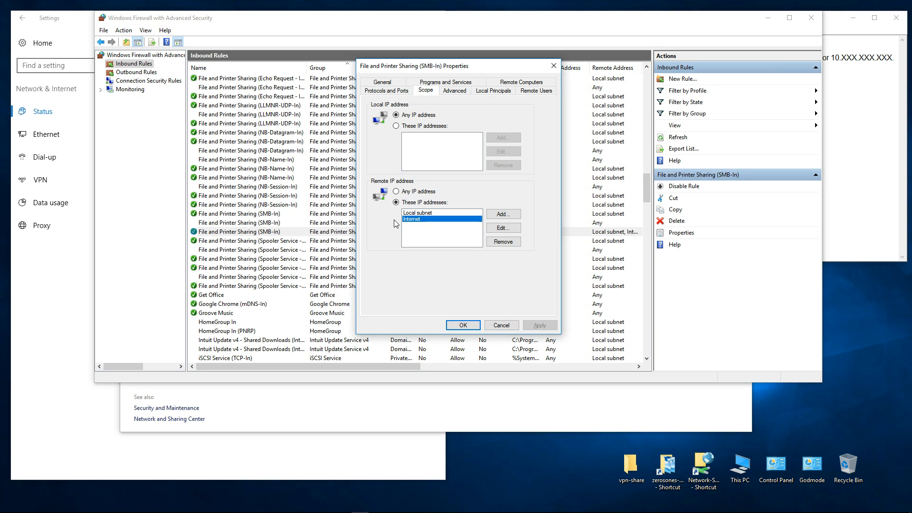
left_click(503, 242)
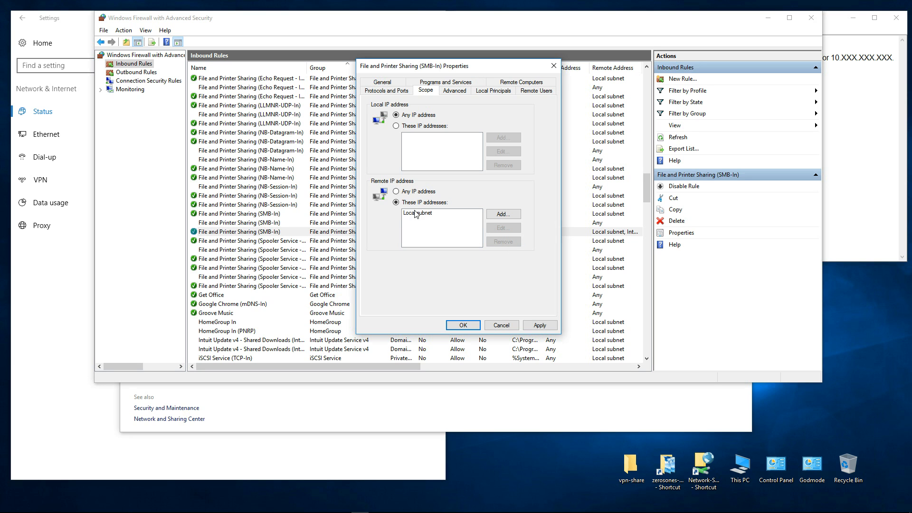
left_click(503, 214)
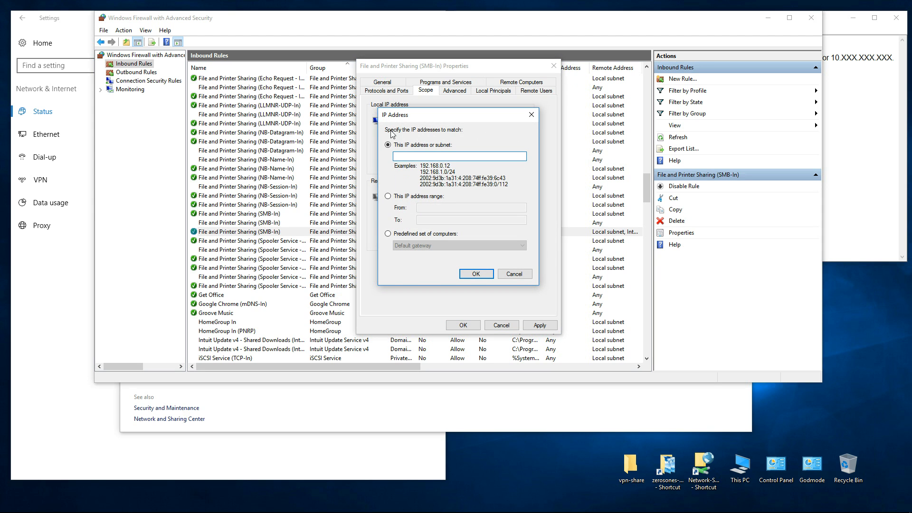
left_click(388, 233)
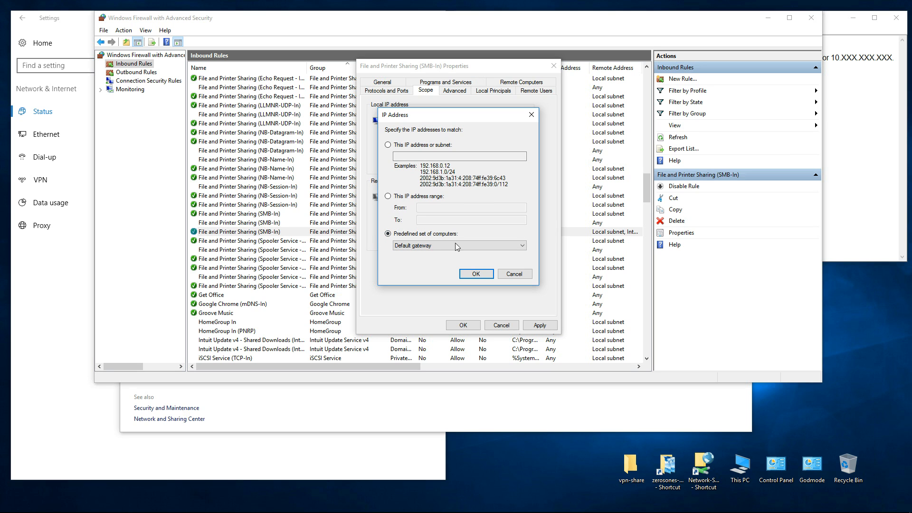
left_click(427, 245)
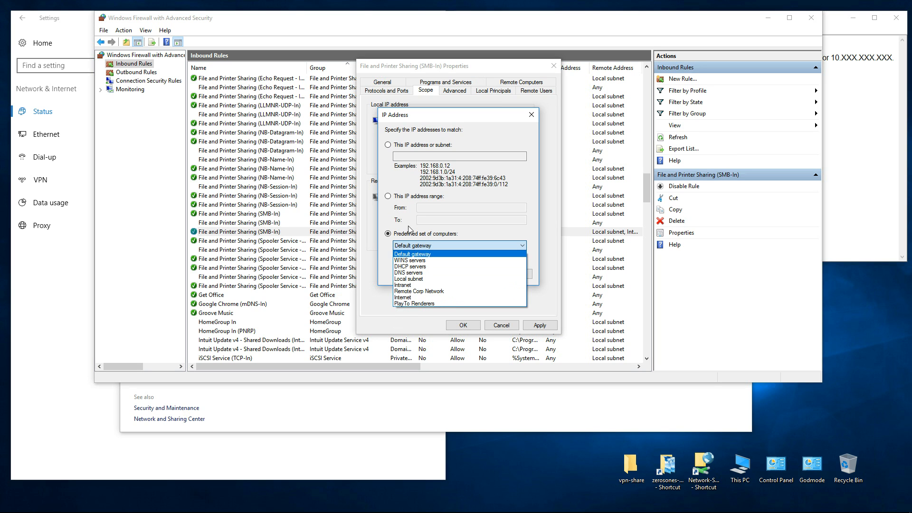
left_click(406, 298)
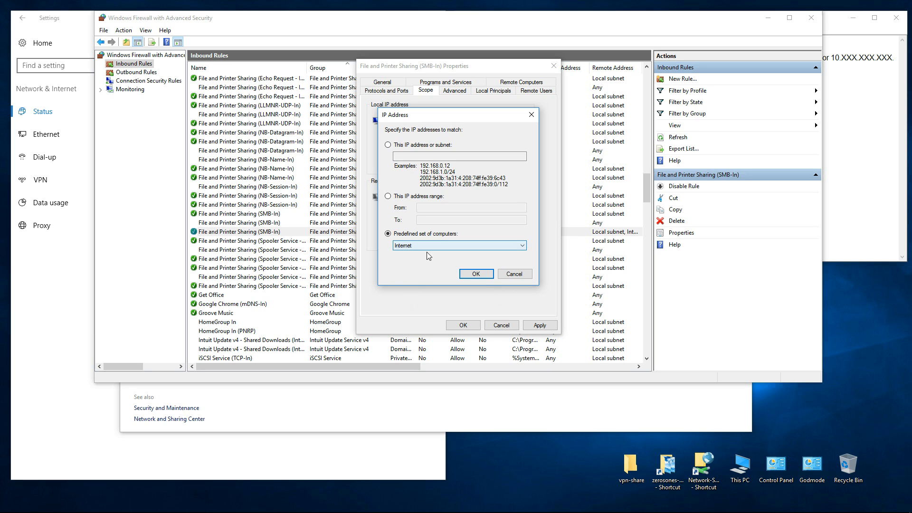
left_click(476, 274)
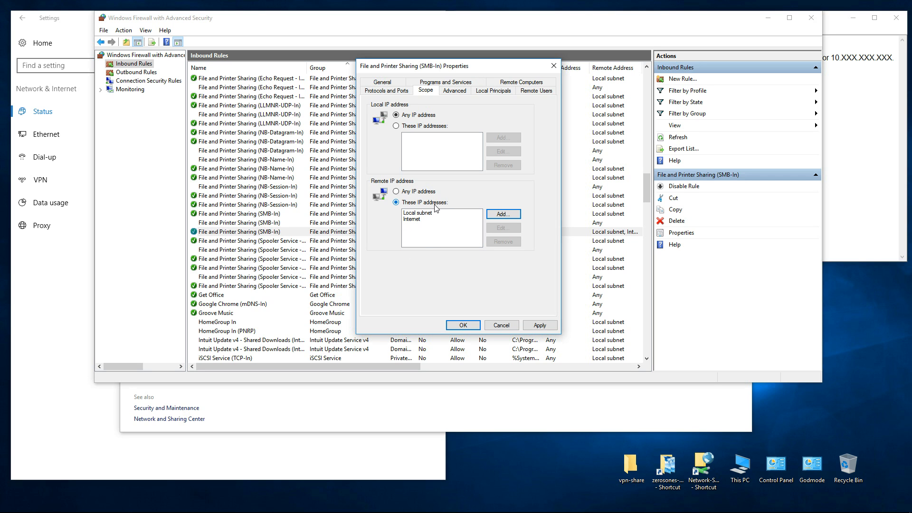
left_click(539, 326)
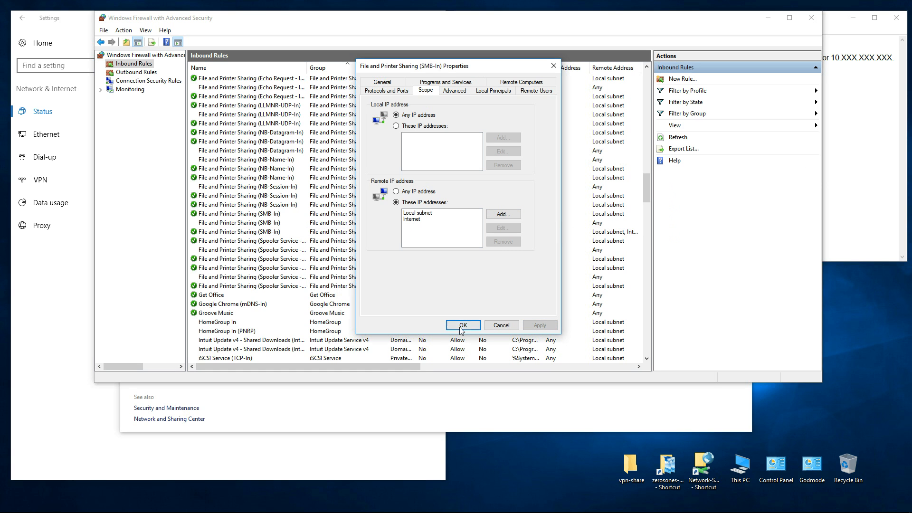
left_click(463, 325)
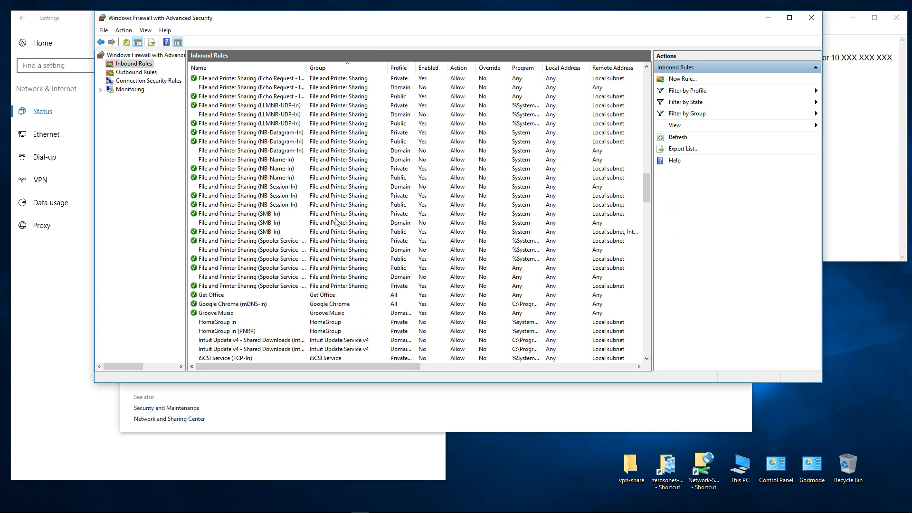
Close both Windows Firewall windows and the Network & Internet settings, leaving the Notepad notes open.
mouse_move(696, 22)
left_mouse_down()
mouse_move(724, 22)
mouse_move(711, 23)
left_mouse_up()
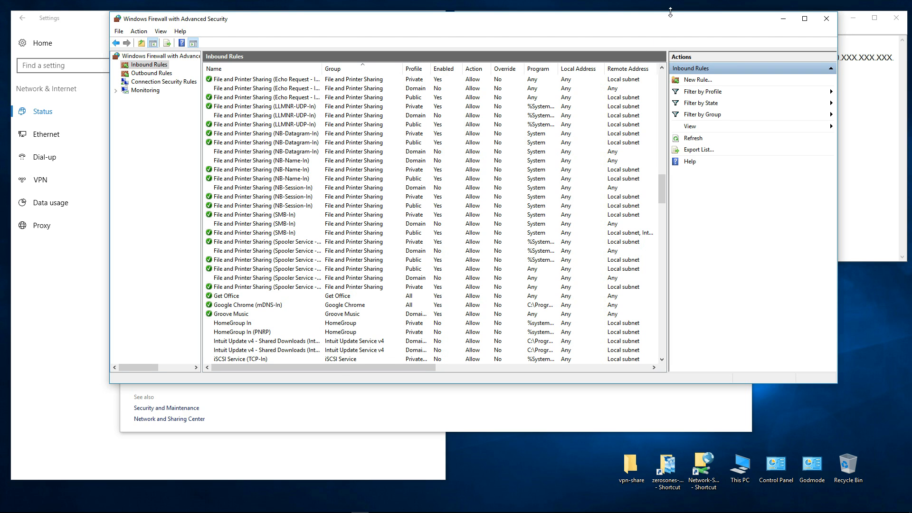
left_click_drag(673, 22, 679, 38)
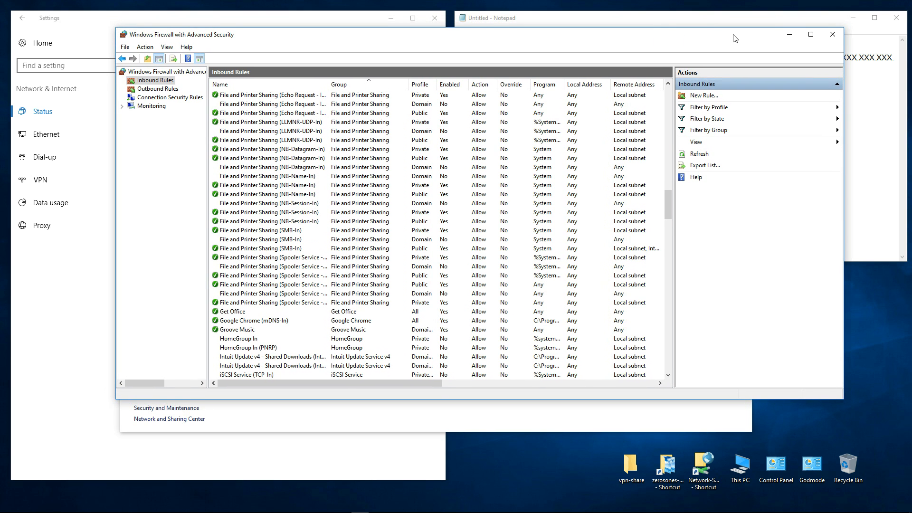
left_click(832, 34)
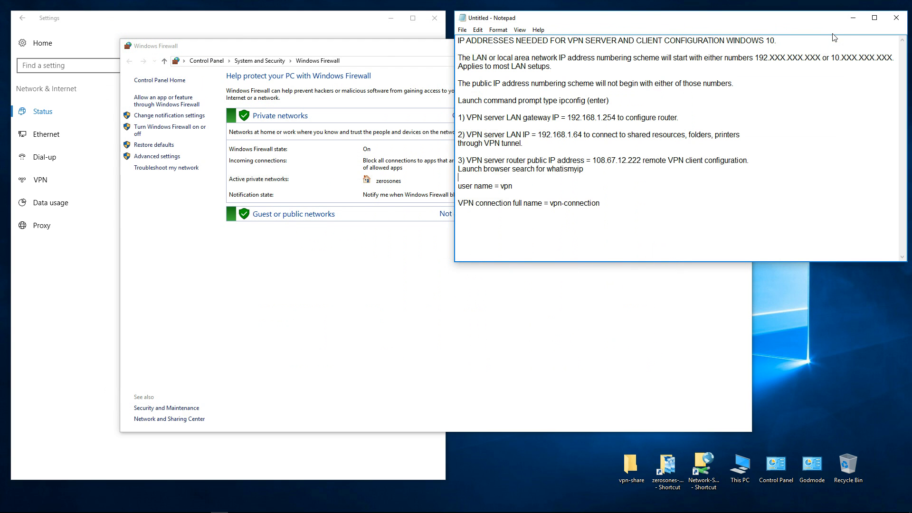
left_click(386, 50)
left_click(740, 46)
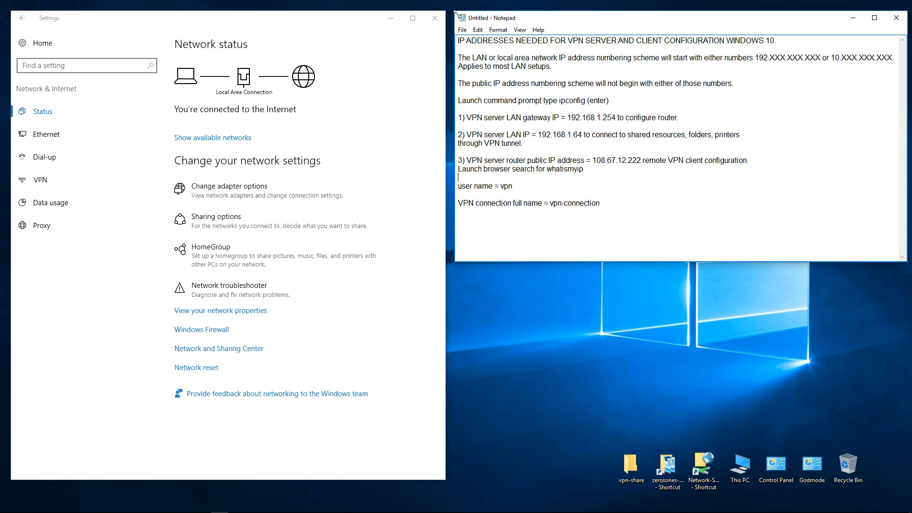
left_click(434, 17)
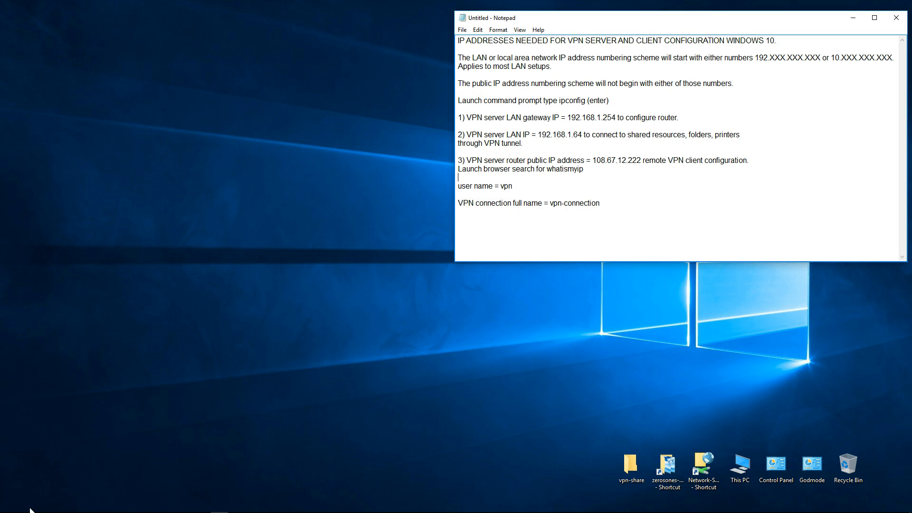
Open the VPN page of the Network & Internet settings and start adding a VPN connection.
mouse_move(29, 504)
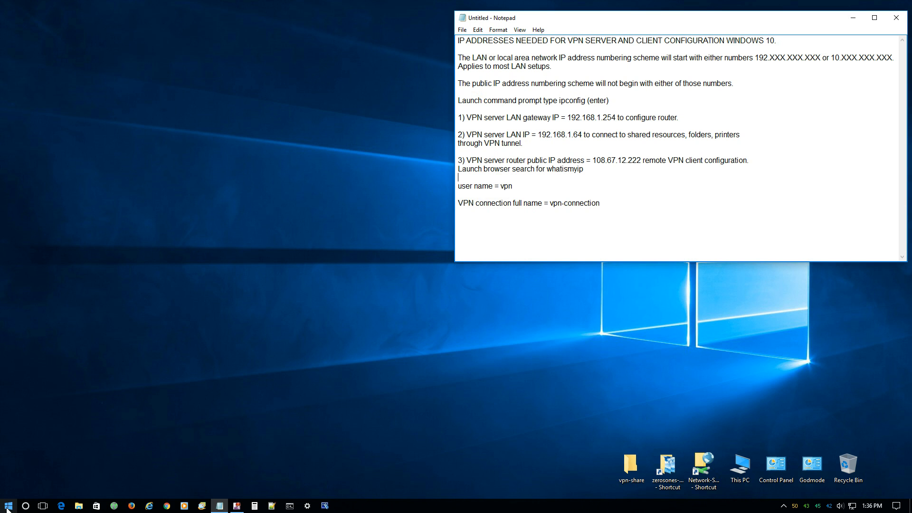
left_click(8, 508)
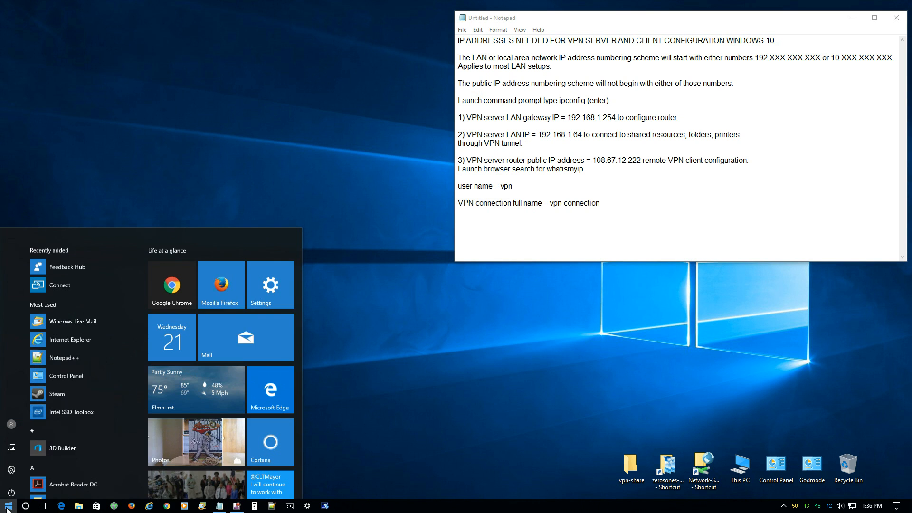
left_click(9, 468)
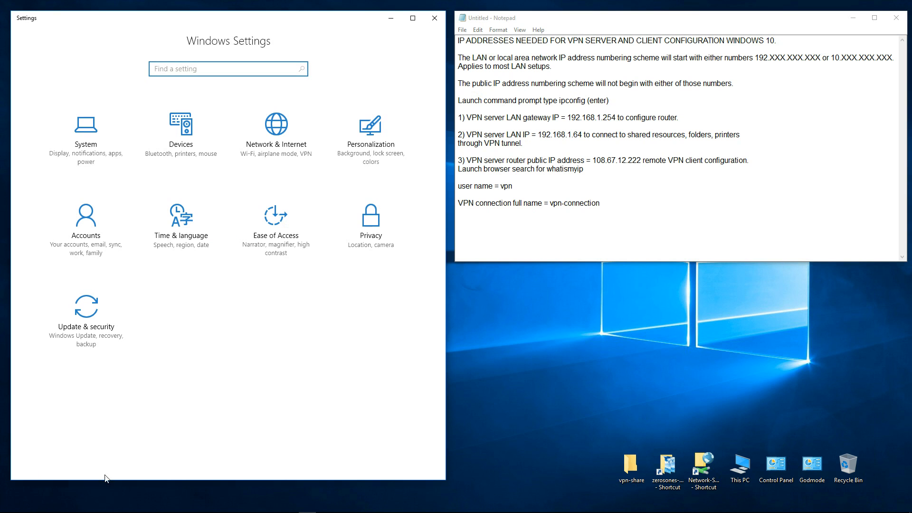
left_click(277, 134)
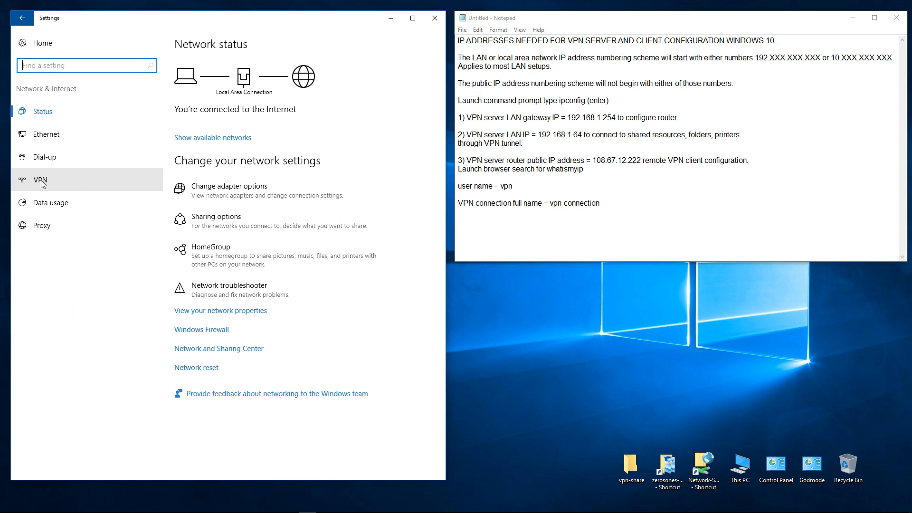
left_click(41, 181)
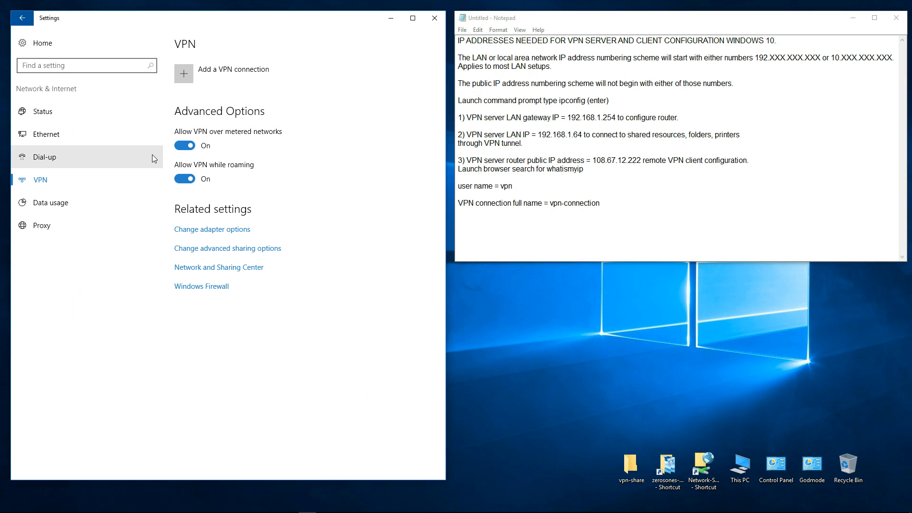
left_click(214, 71)
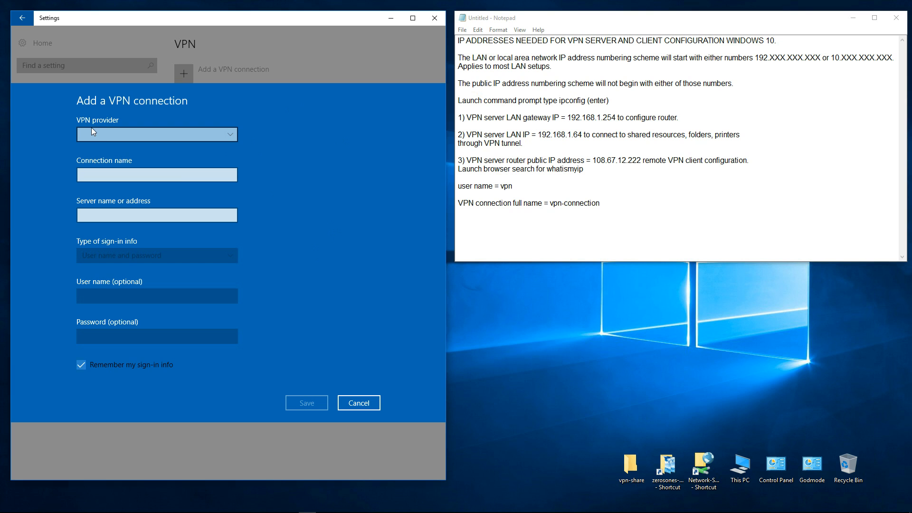
Set the VPN provider to Windows (built-in) and name the connection vpn-connection.
left_click(231, 136)
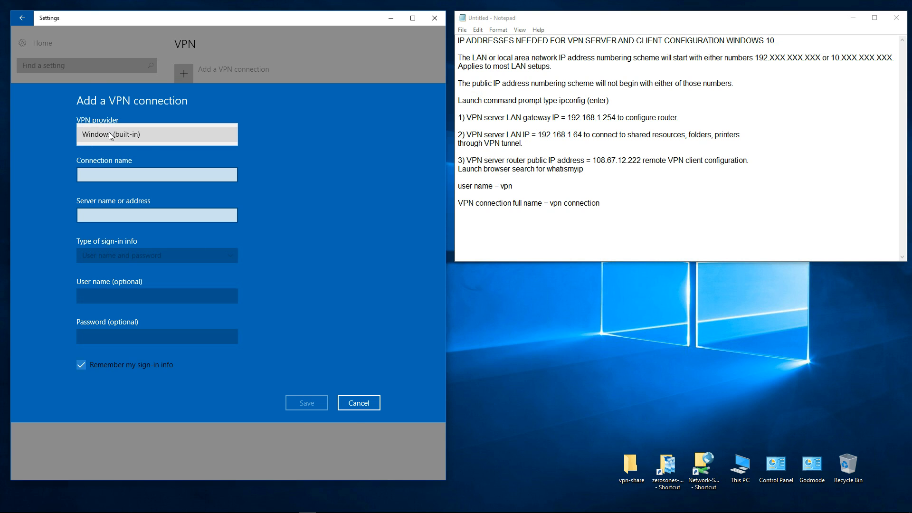
left_click(98, 133)
left_click(81, 157)
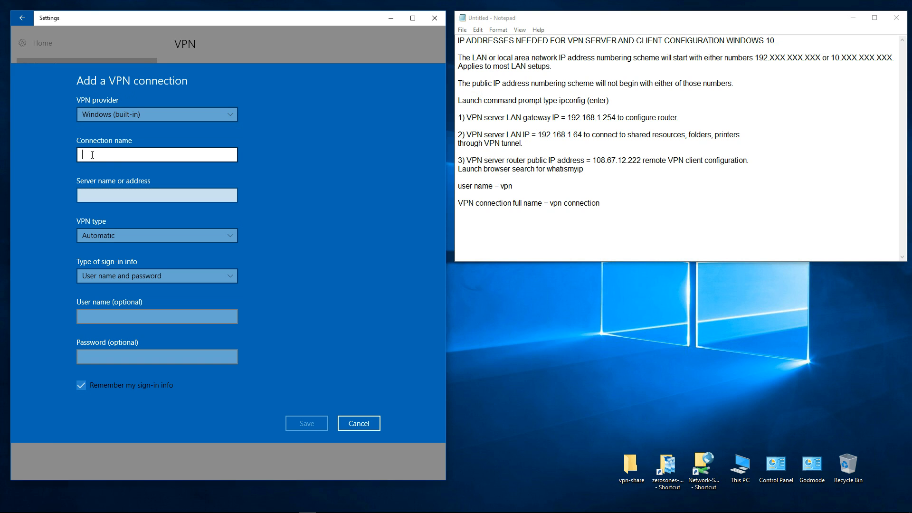
type("vpn-connection")
left_click(100, 195)
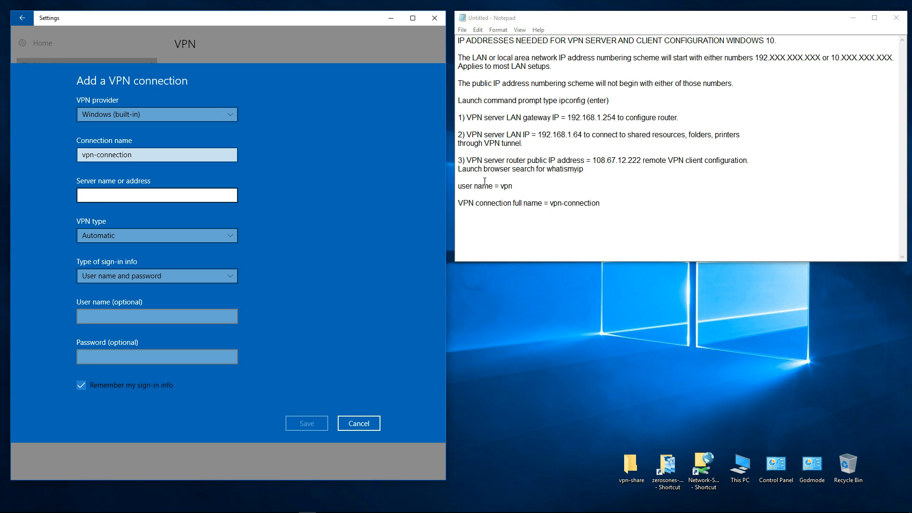
left_click_drag(593, 160, 641, 164)
key("ctrl+c")
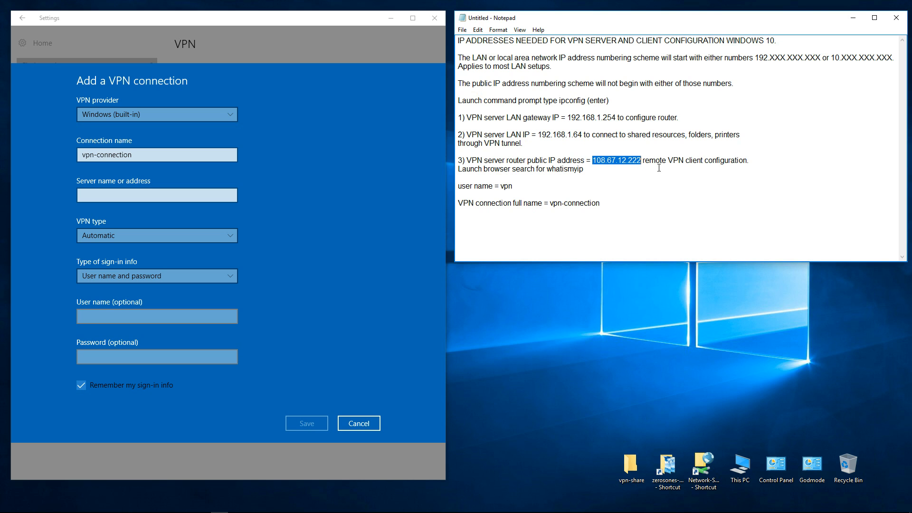
left_click(85, 195)
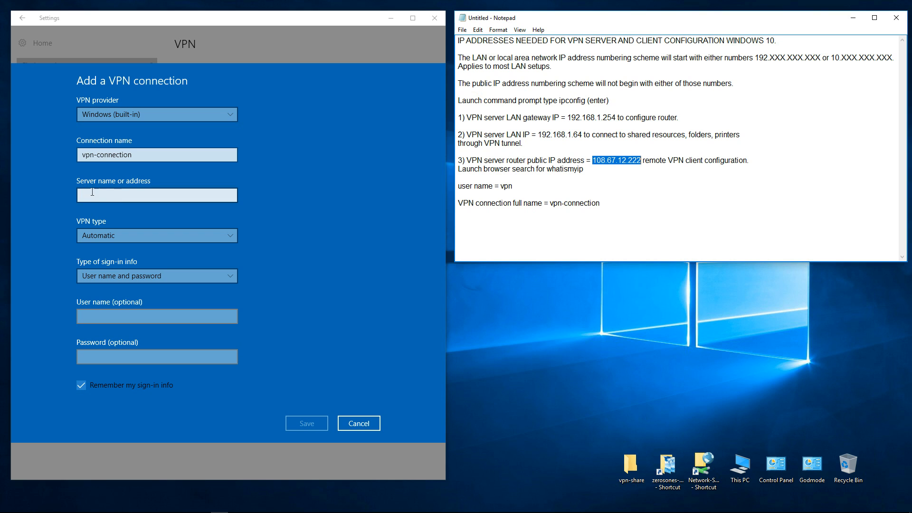
left_click(84, 196)
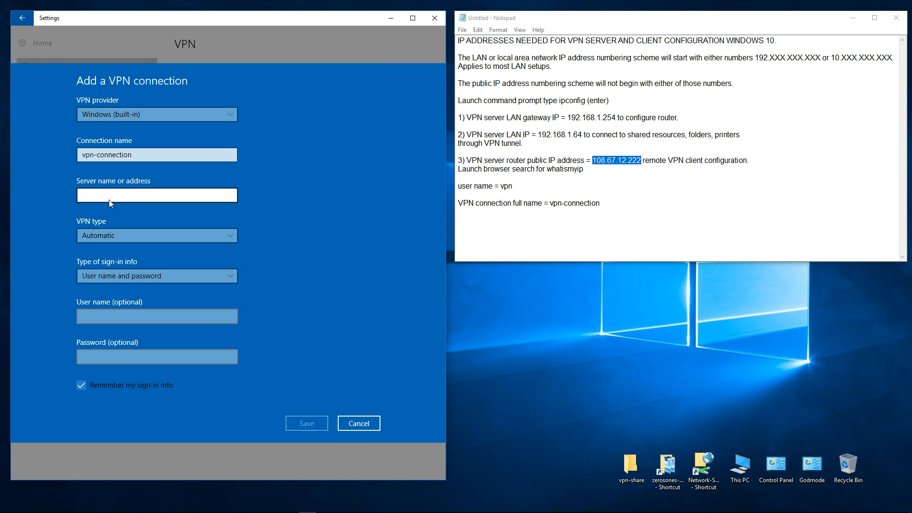
key("ctrl+v")
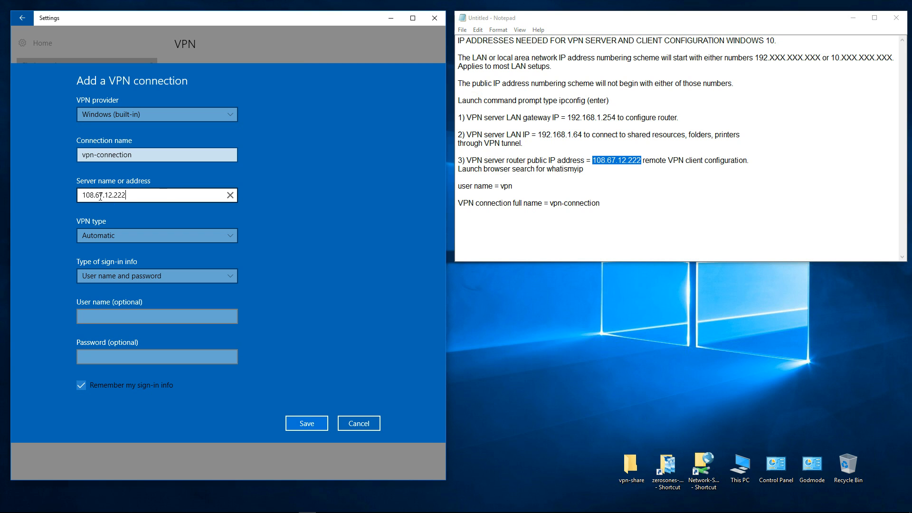
Set the VPN type to Point to Point Tunneling Protocol (PPTP) and enter vpn as the user name.
left_click(232, 238)
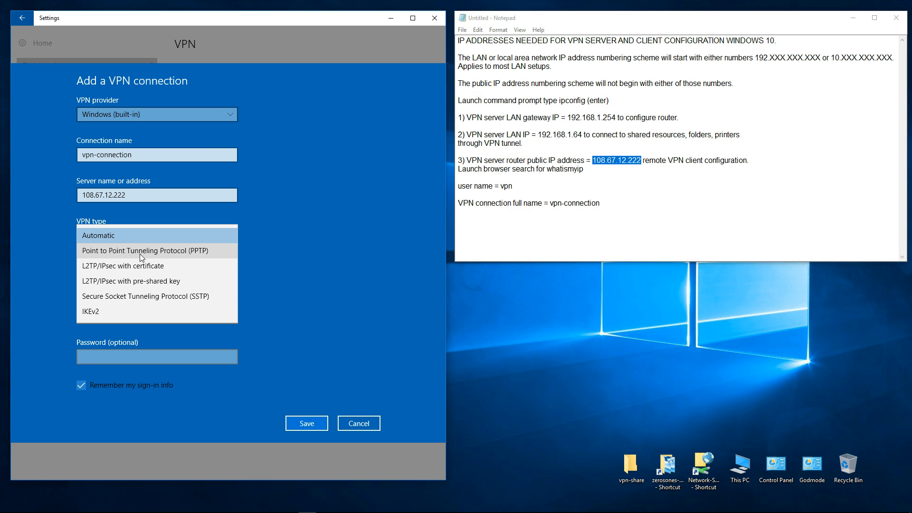
left_click(176, 250)
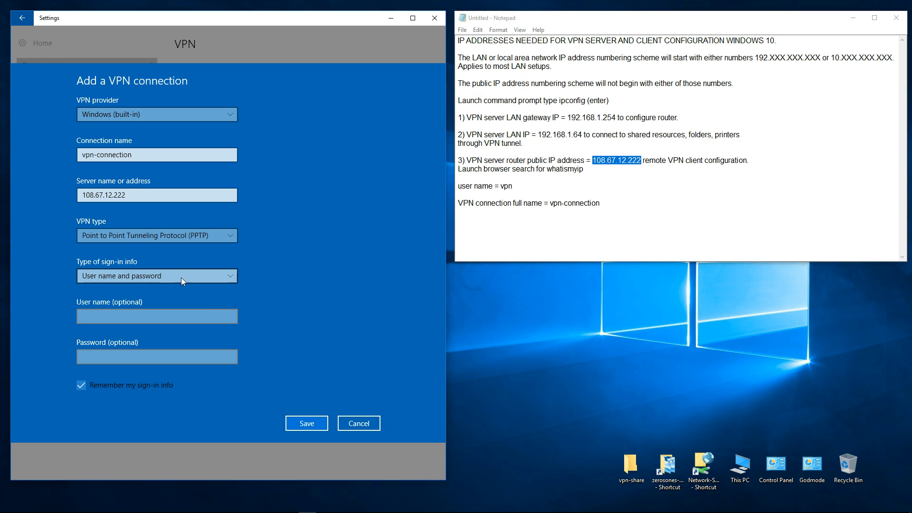
left_click(92, 318)
left_click(89, 318)
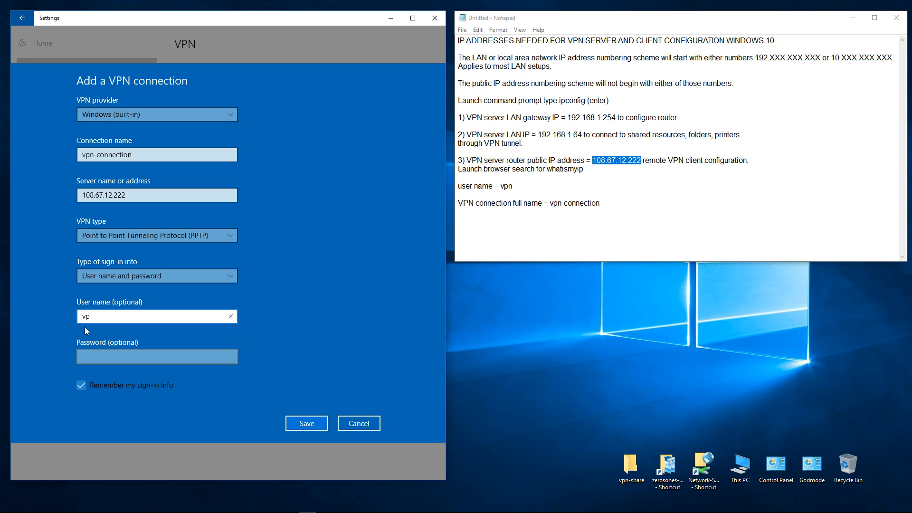
Enter the VPN account password, save the connection and close the Settings window.
left_click(85, 354)
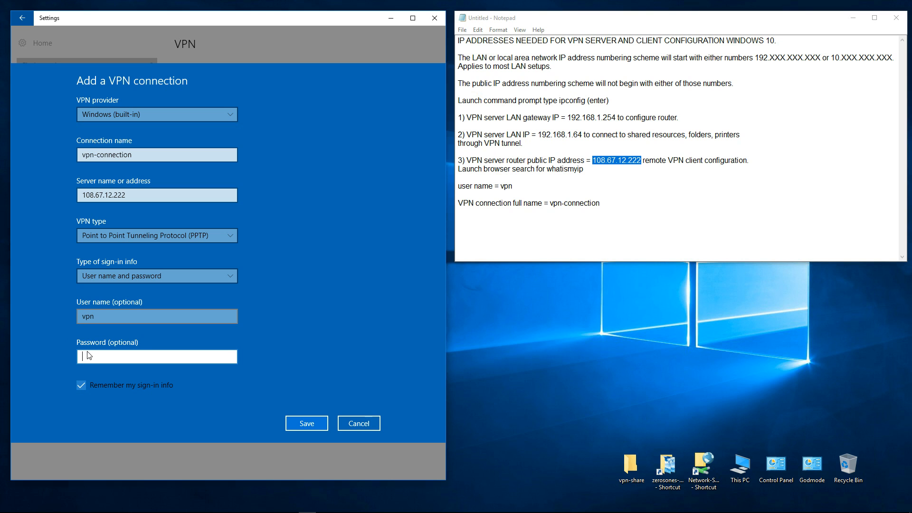
type("**************")
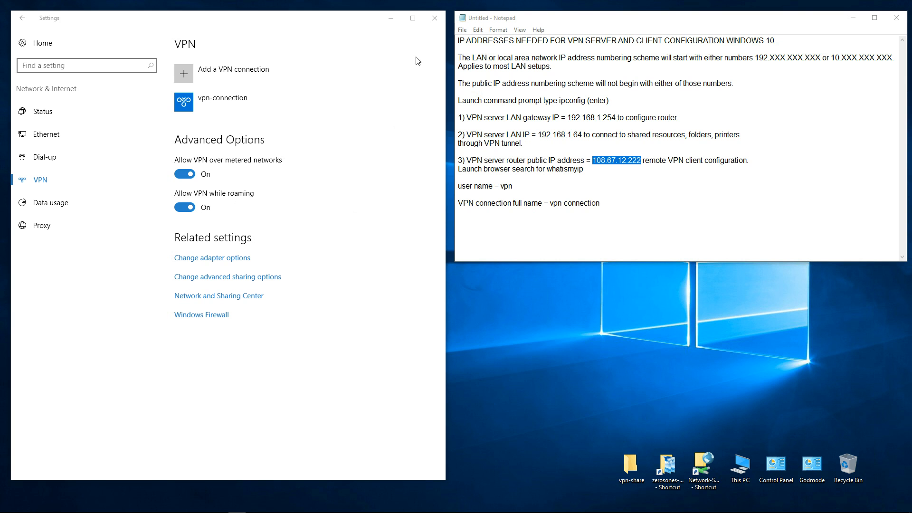
left_click(435, 19)
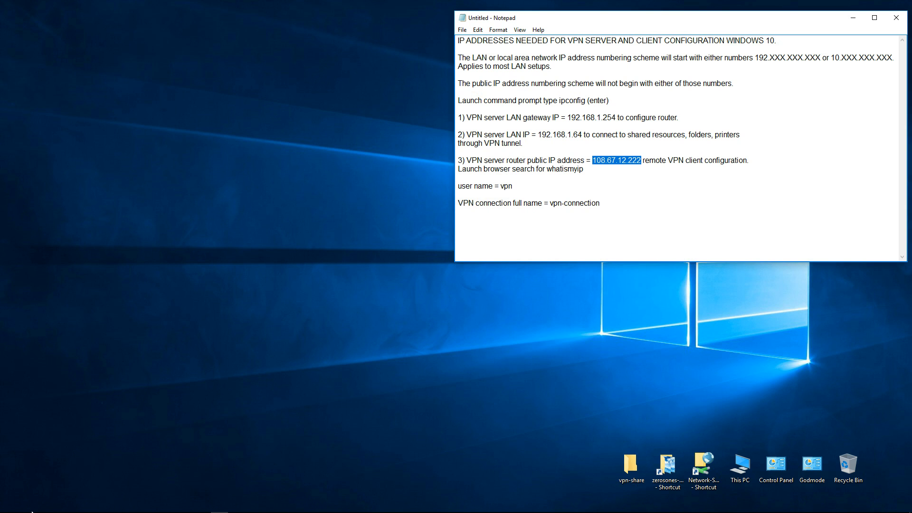
Open the VPN page of the Network & Internet settings, show the options of vpn-connection, and close Settings.
left_click(8, 507)
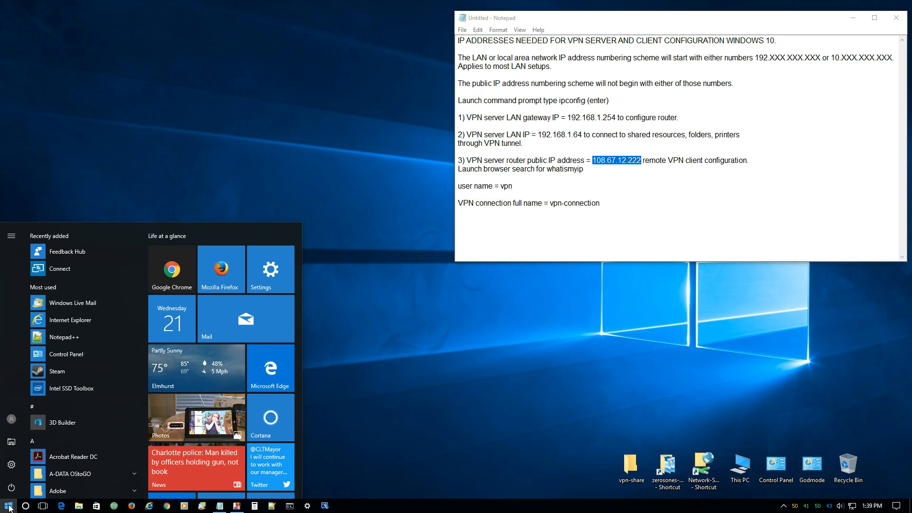
left_click(11, 465)
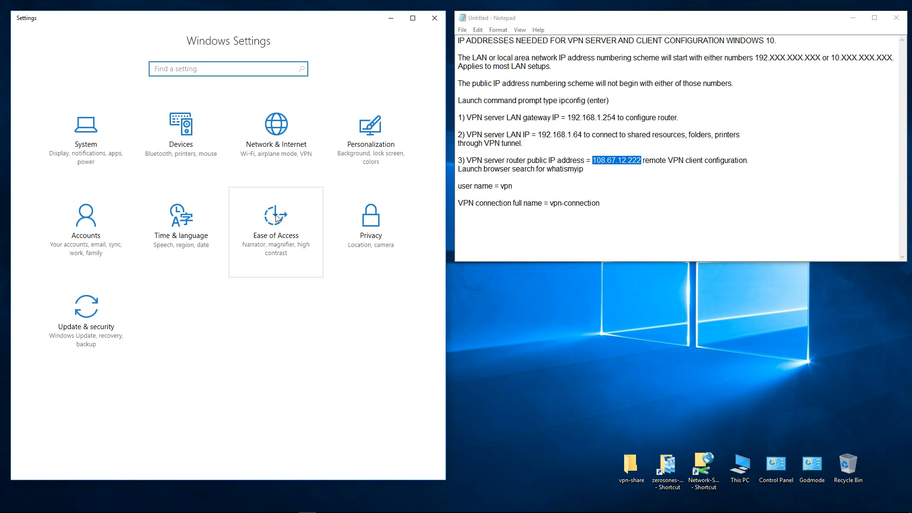
left_click(279, 130)
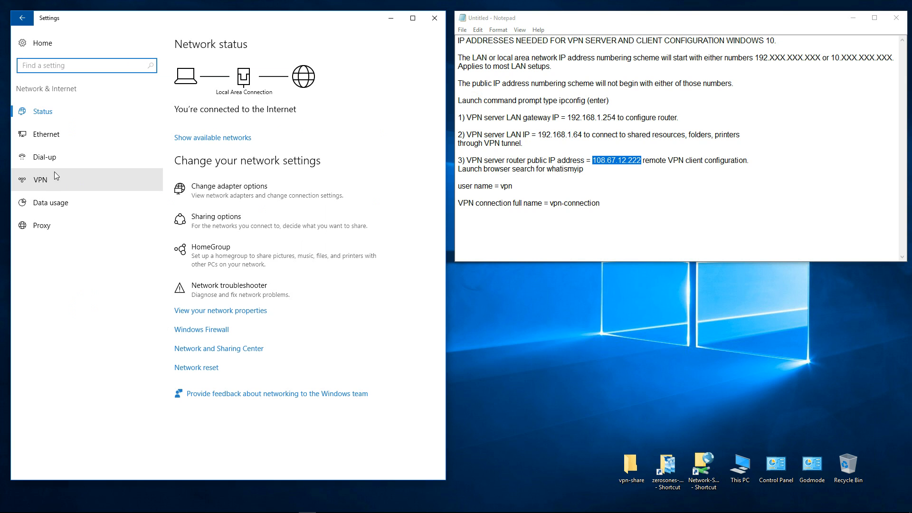
left_click(44, 180)
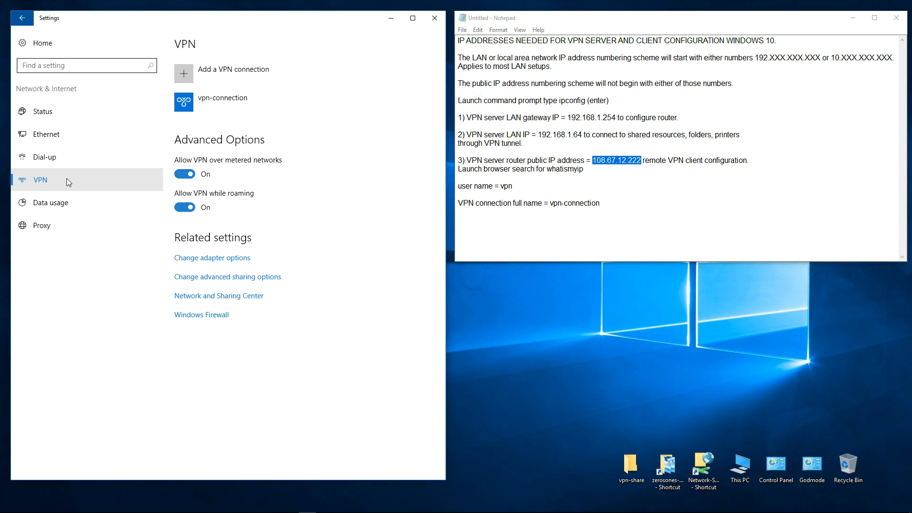
left_click(206, 100)
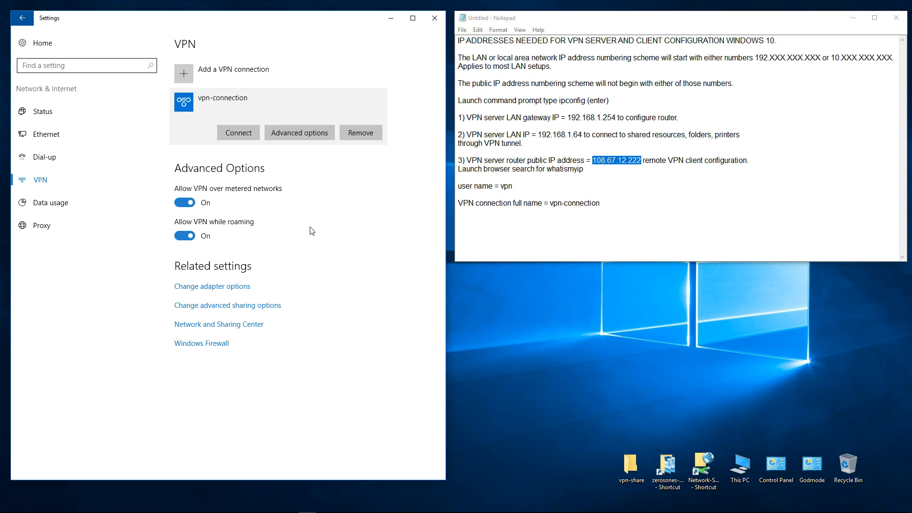
left_click(434, 17)
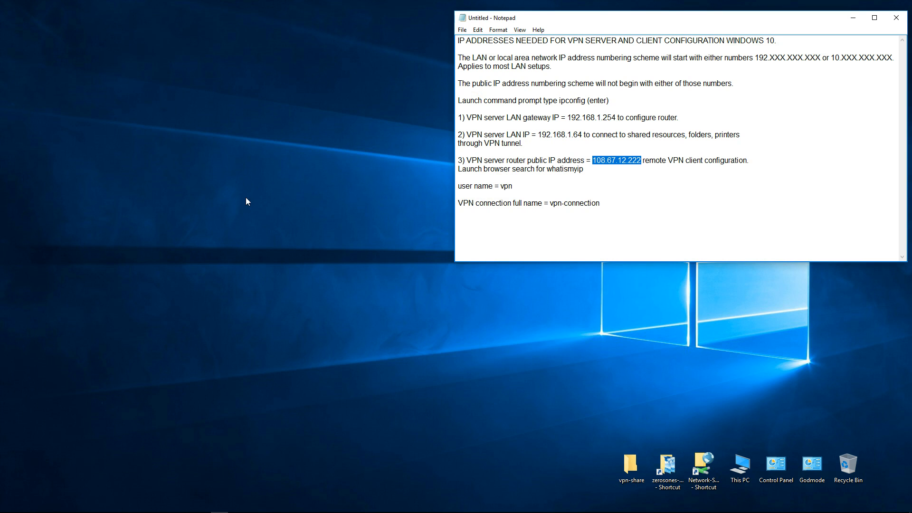
Enter the VPN server's LAN path \\192.168.1.64 in the Run dialog and close it without running.
mouse_move(85, 512)
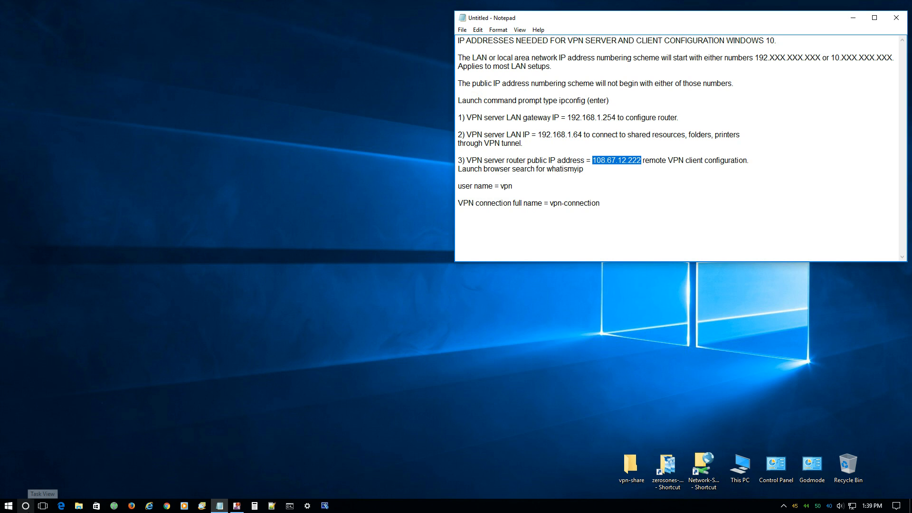
left_click(26, 506)
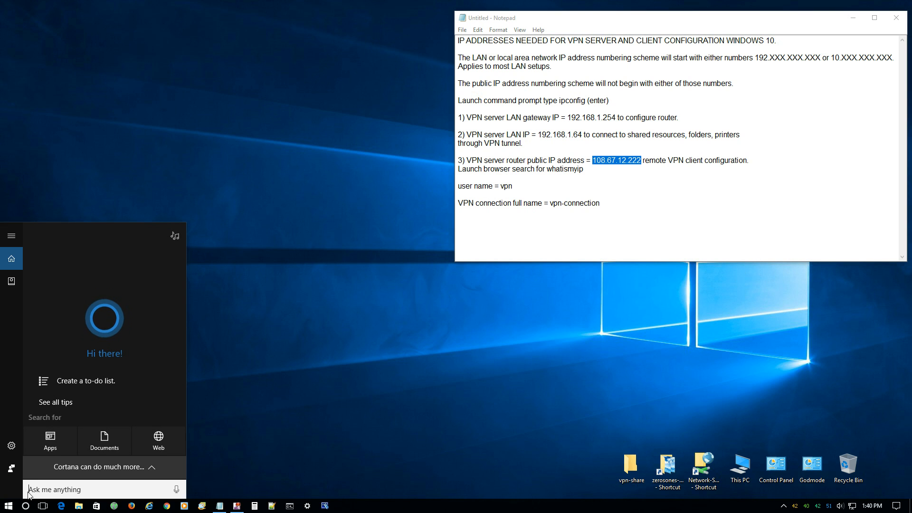
type("run")
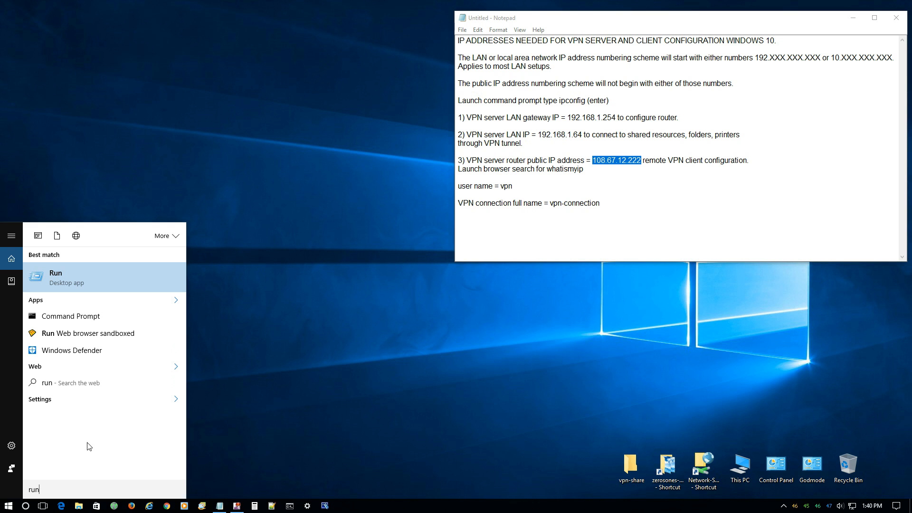
left_click(61, 278)
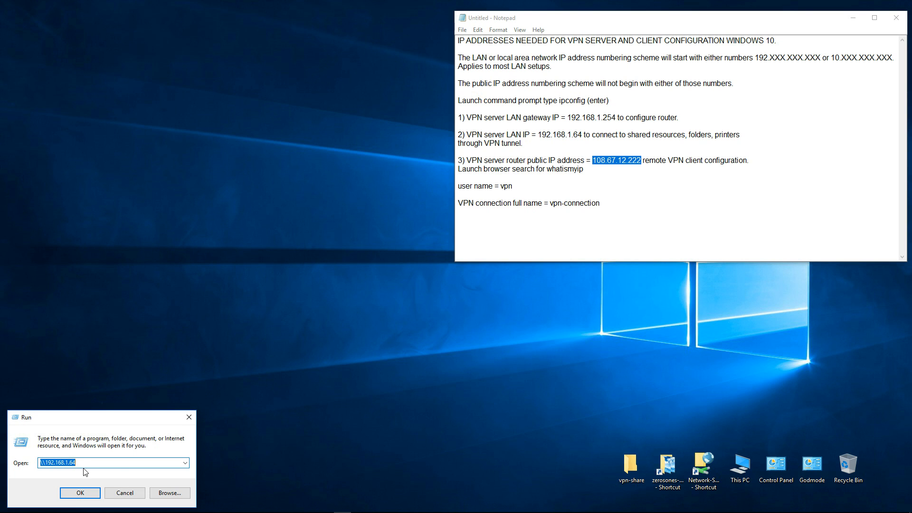
left_click(116, 461)
key("BackSpace")
key("BackSpace")
key("BackSpace")
key("BackSpace")
key("BackSpace")
key("BackSpace")
key("BackSpace")
key("BackSpace")
key("BackSpace")
key("BackSpace")
key("BackSpace")
key("BackSpace")
key("BackSpace")
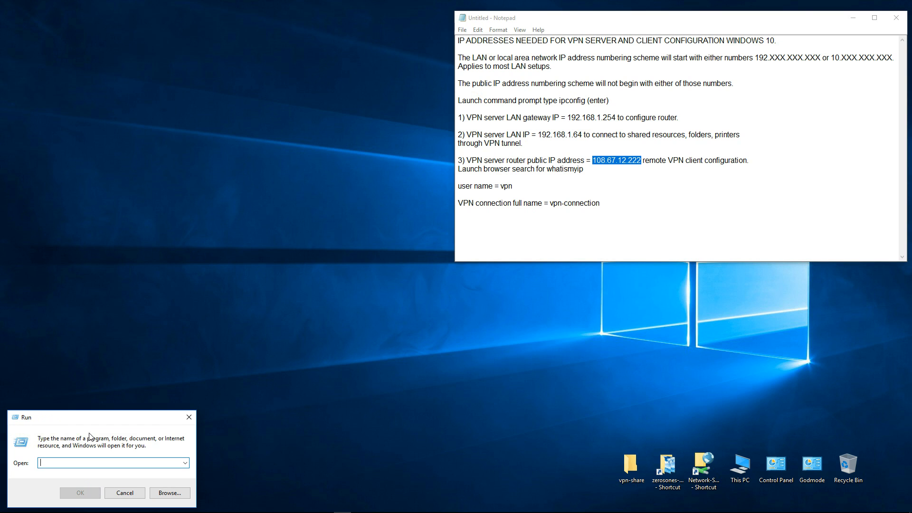
type("\\")
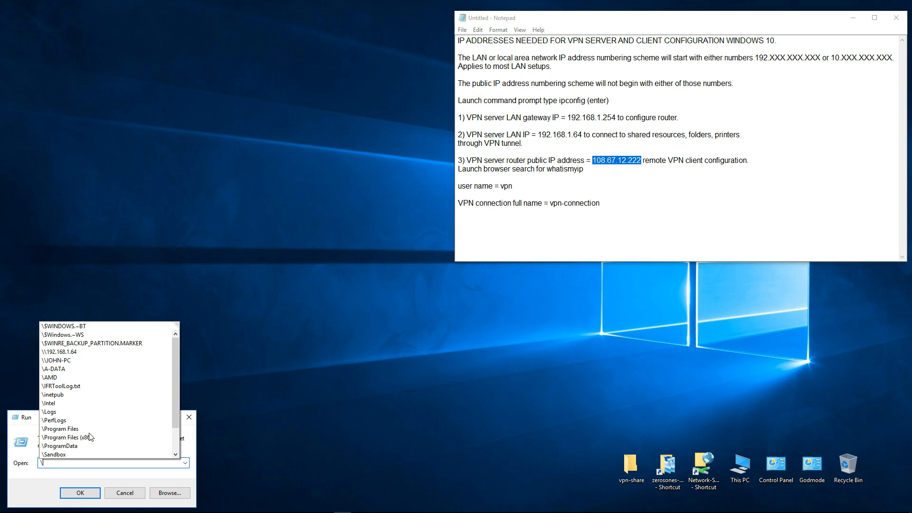
type("\\")
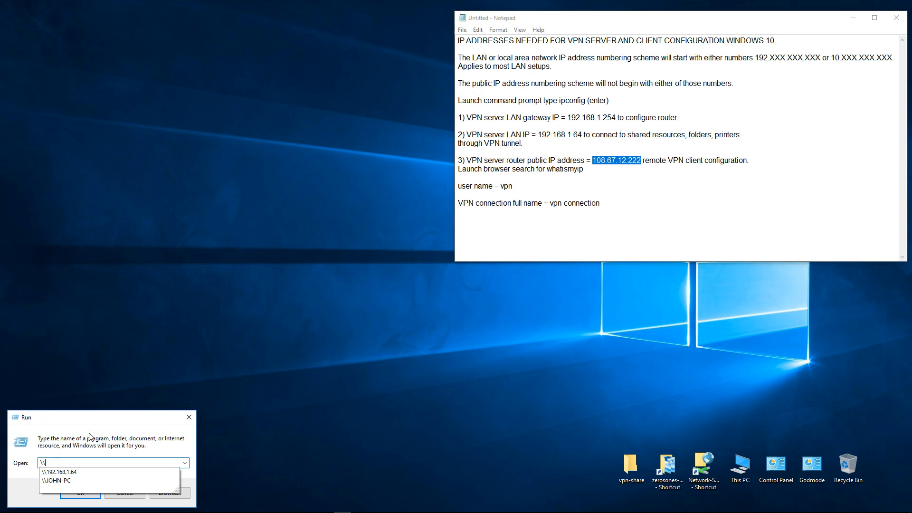
type("192.168")
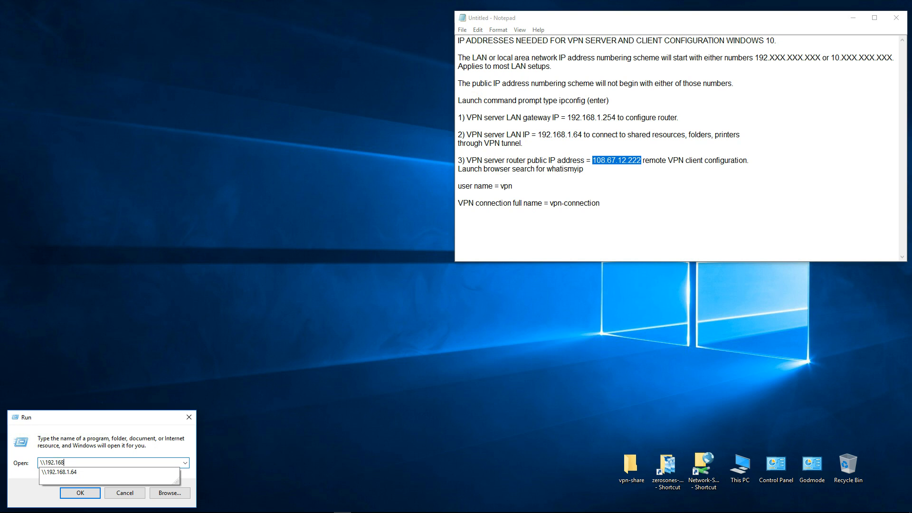
type(".1.64")
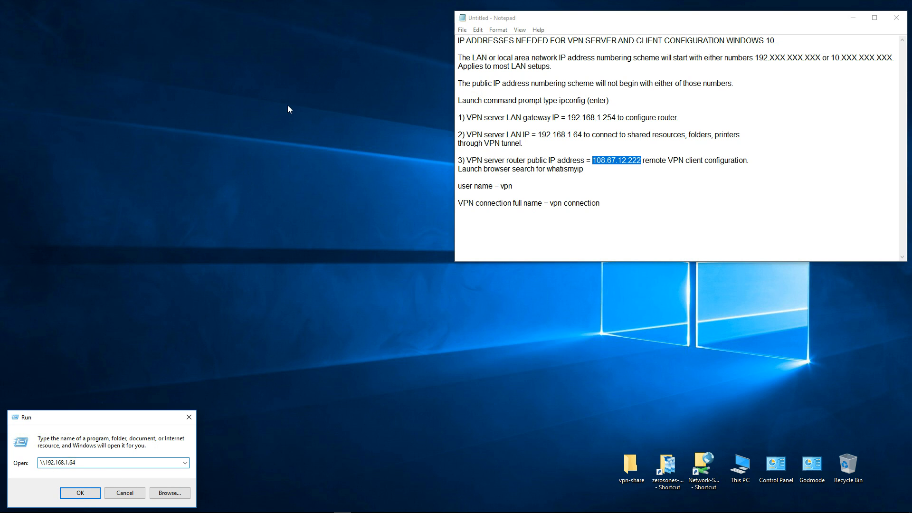
left_click(189, 417)
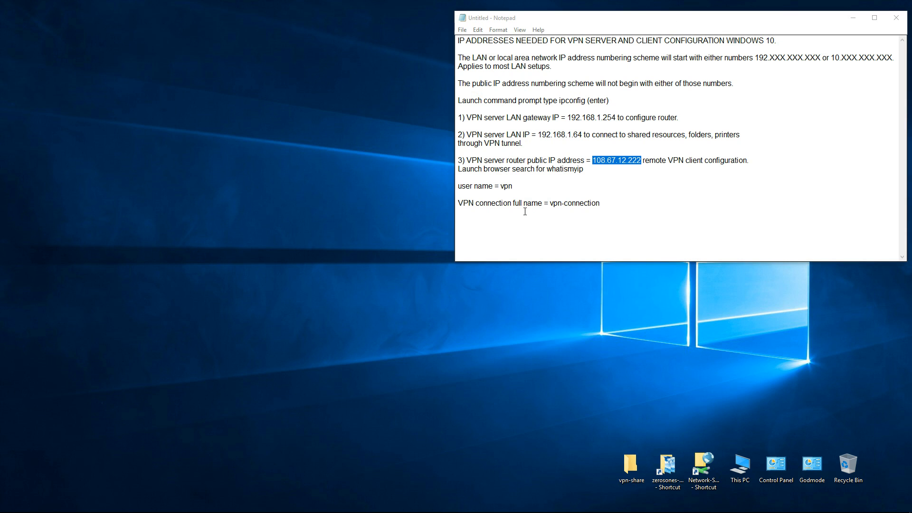
Shift the Notepad window slightly, review where vpn-connection is connected from in the VPN settings, and close Settings.
left_click_drag(796, 21, 786, 21)
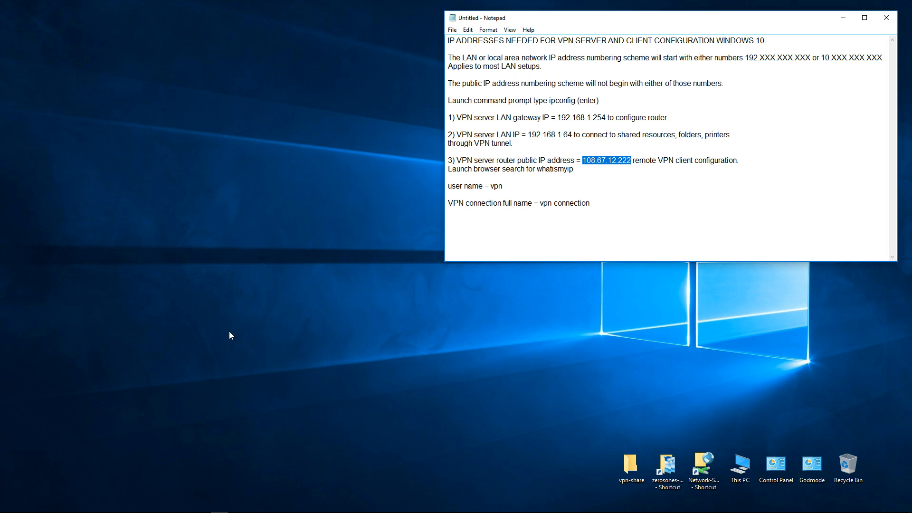
left_click(8, 506)
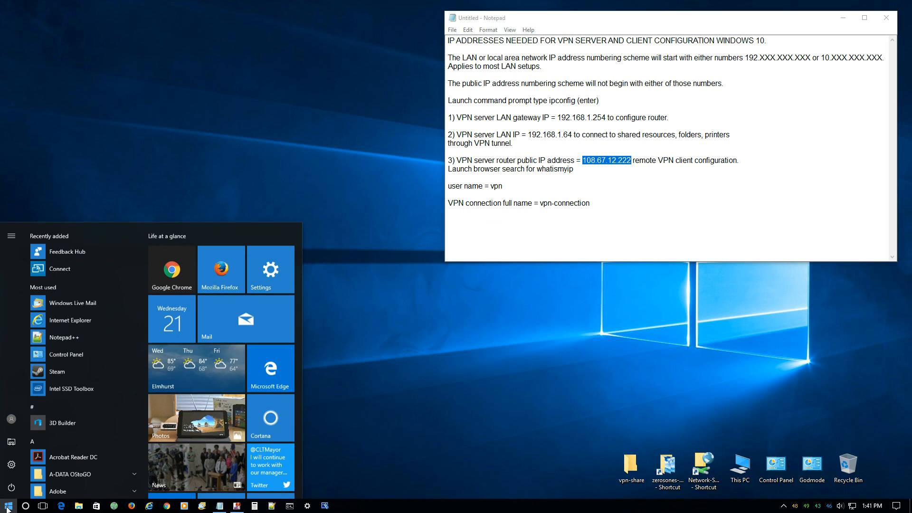
left_click(12, 465)
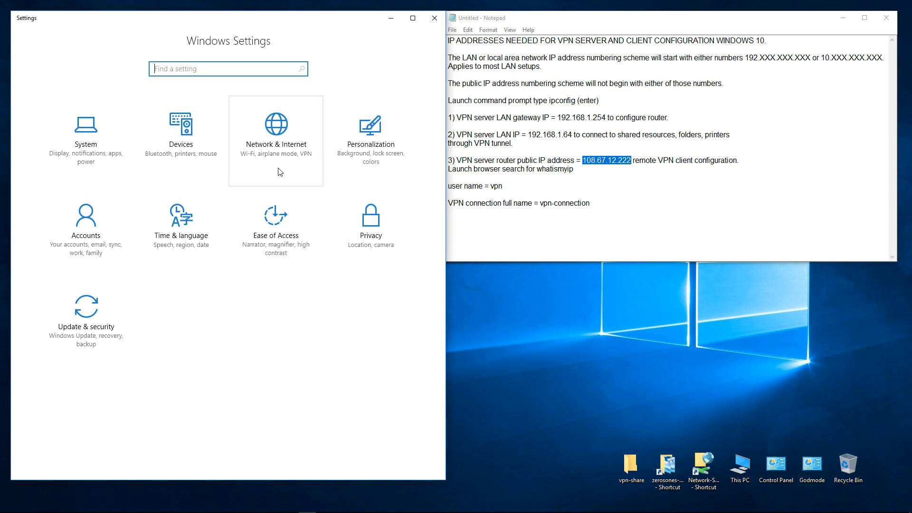
left_click(287, 133)
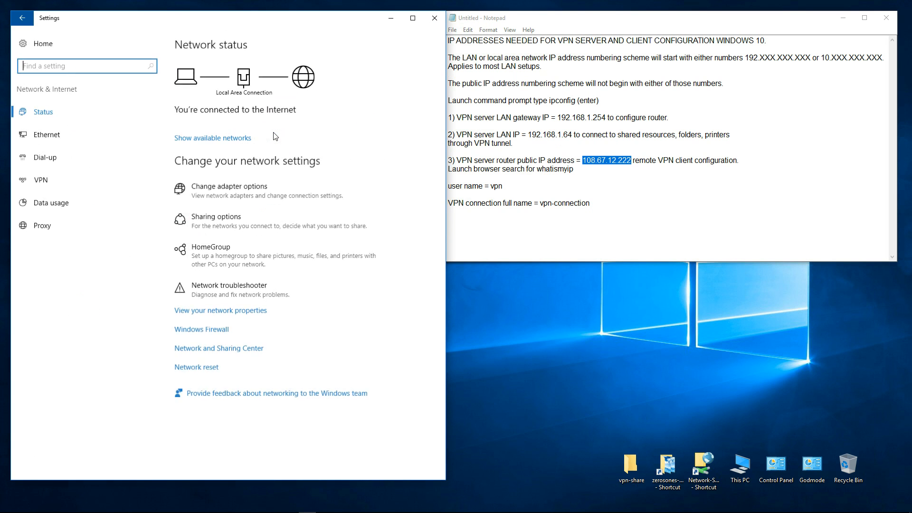
left_click(41, 180)
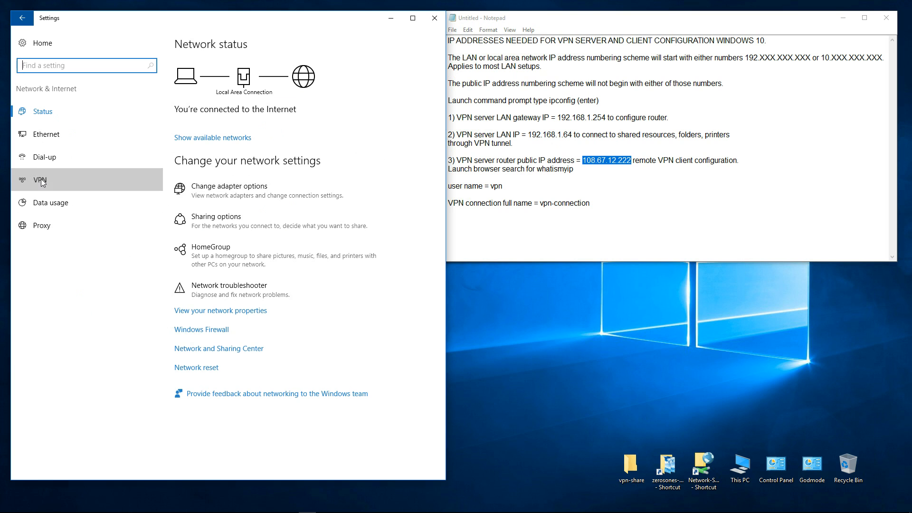
left_click(211, 102)
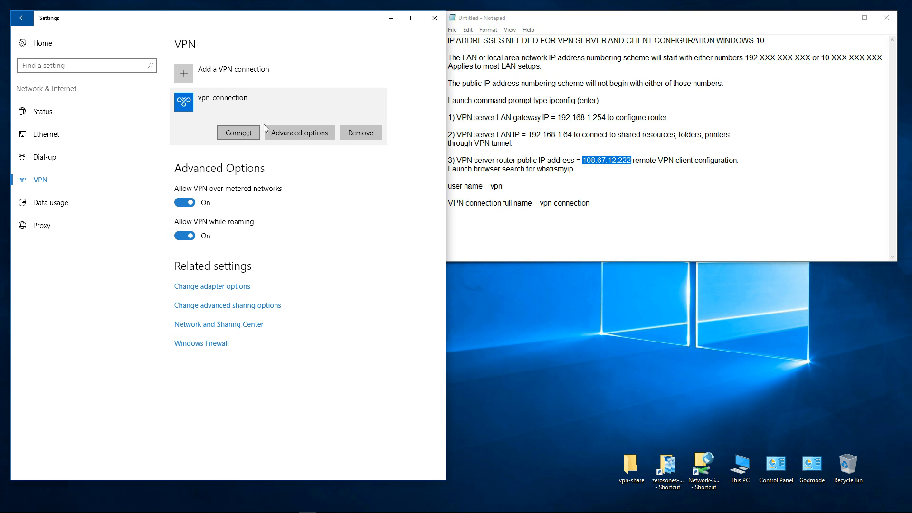
left_click(435, 18)
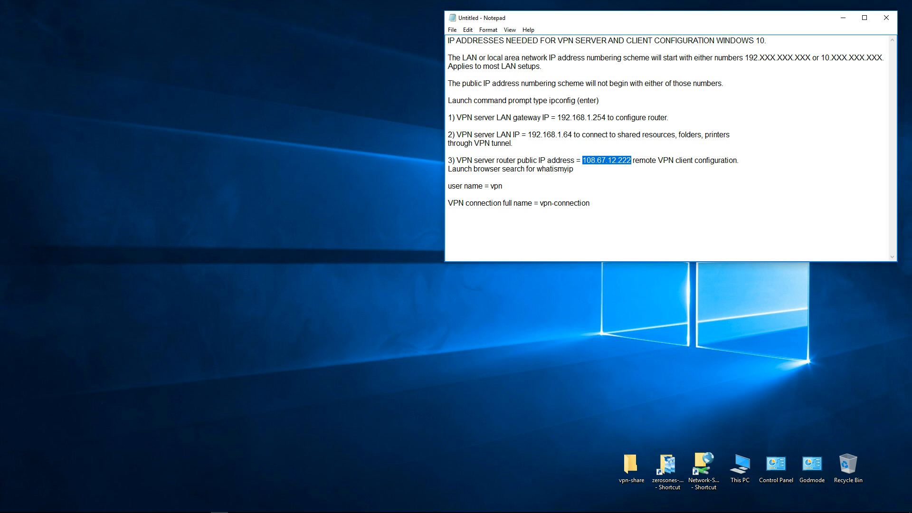
Bring up the Run dialog to review the \\192.168.1.64 entry for reaching shared resources, and close it.
mouse_move(101, 508)
left_click(26, 507)
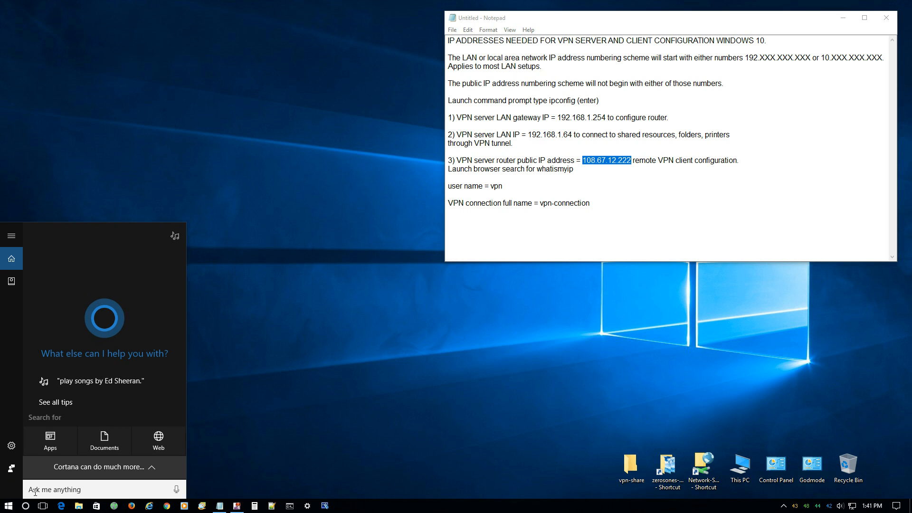
type("run")
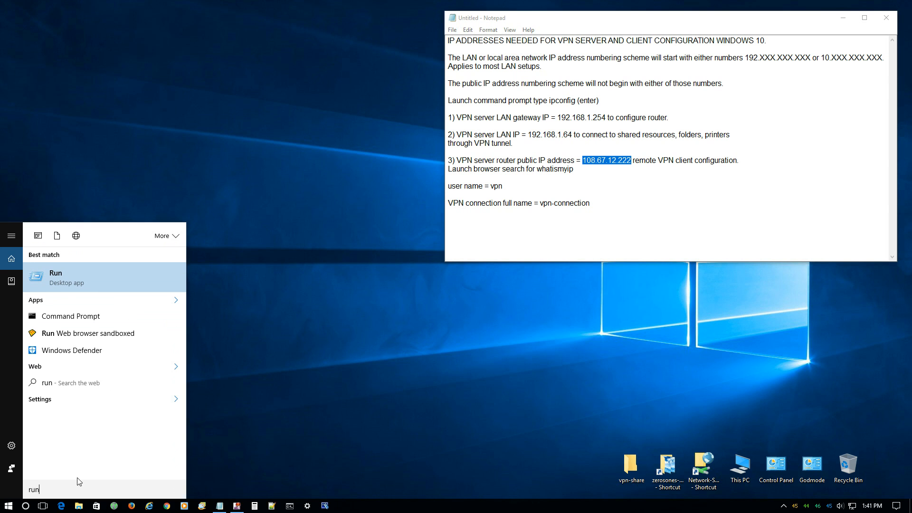
left_click(60, 277)
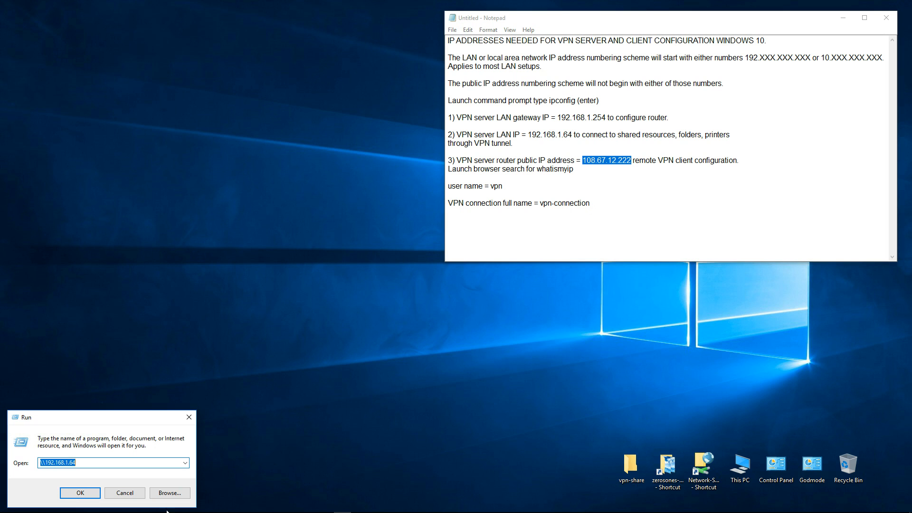
left_click(189, 417)
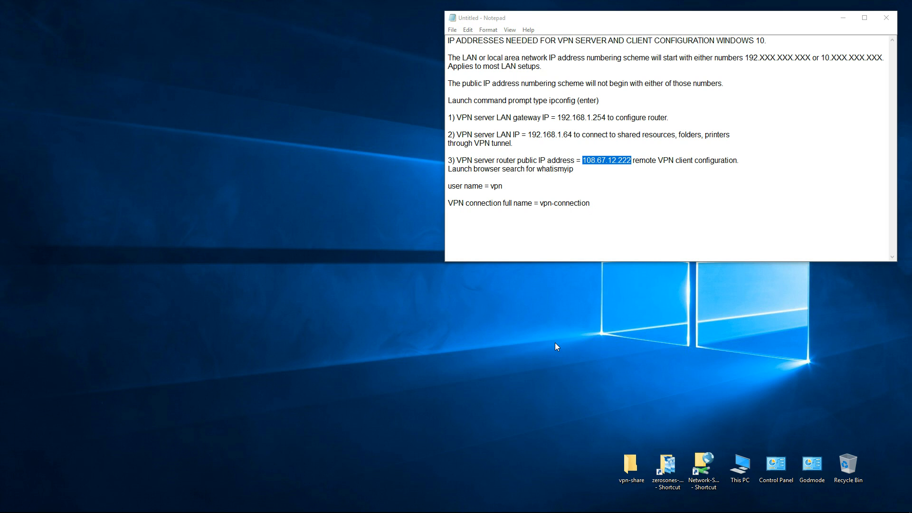